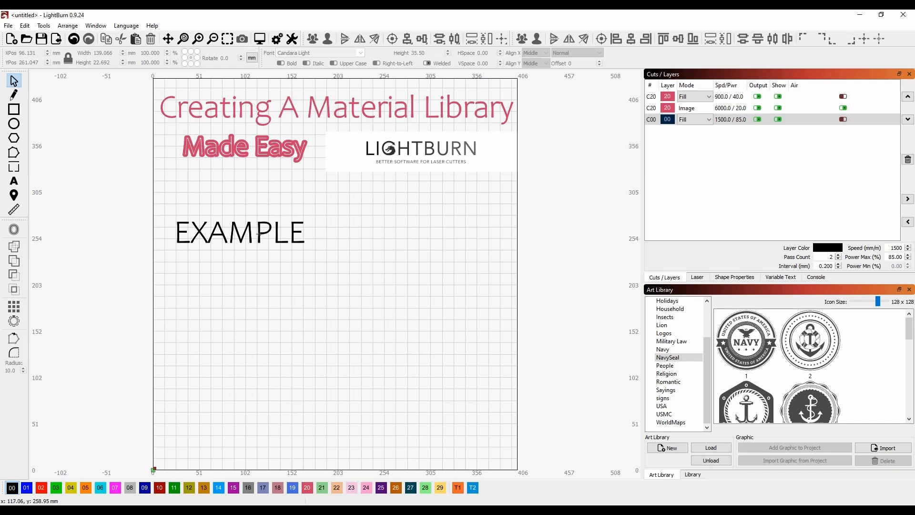
# Assign the EXAMPLE text to the blue layer 01.
pyautogui.click(258, 234)
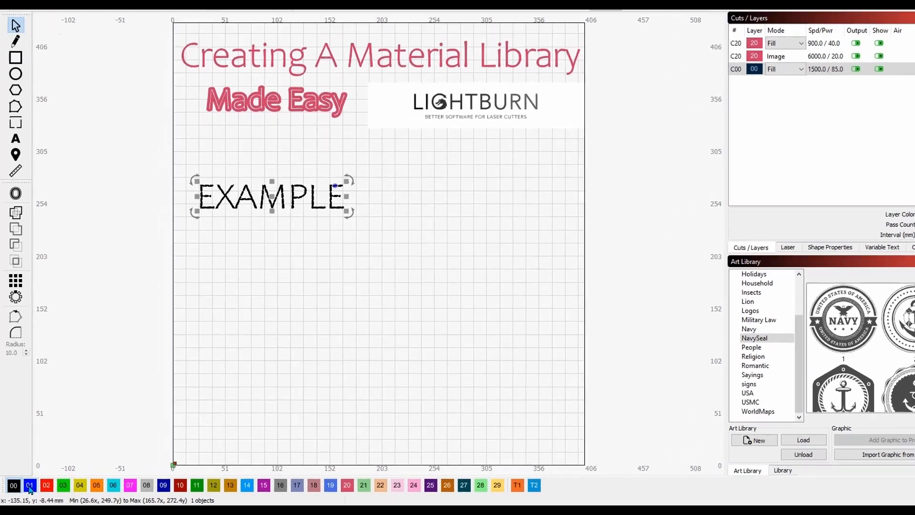
pyautogui.click(27, 487)
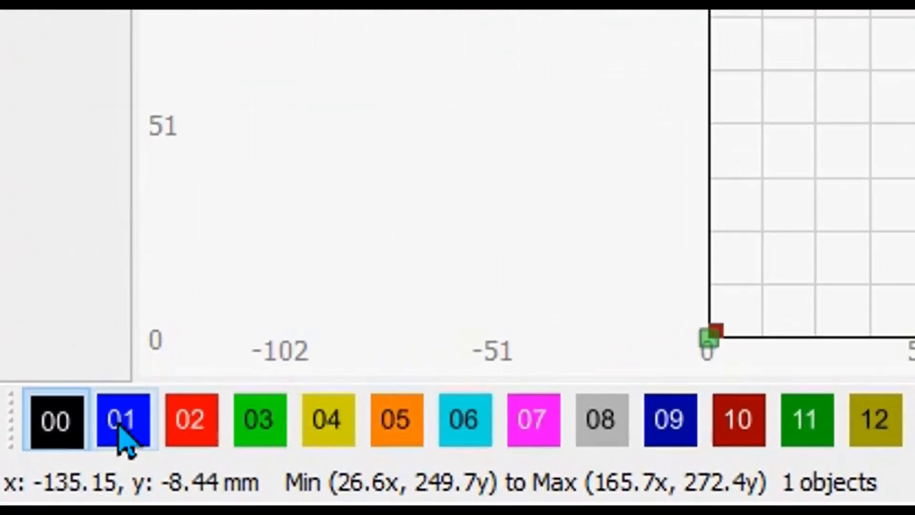
pyautogui.click(125, 431)
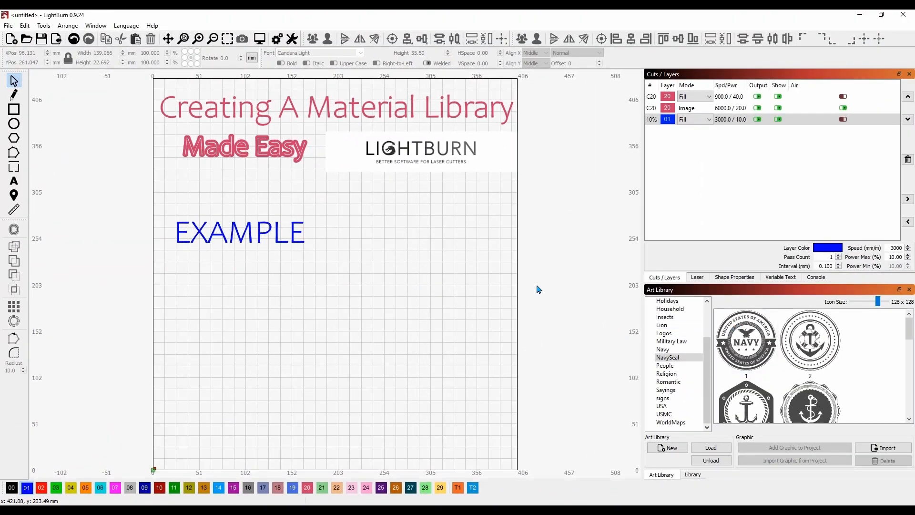
# Check which windows are enabled in the program and bring up the material library.
pyautogui.click(241, 239)
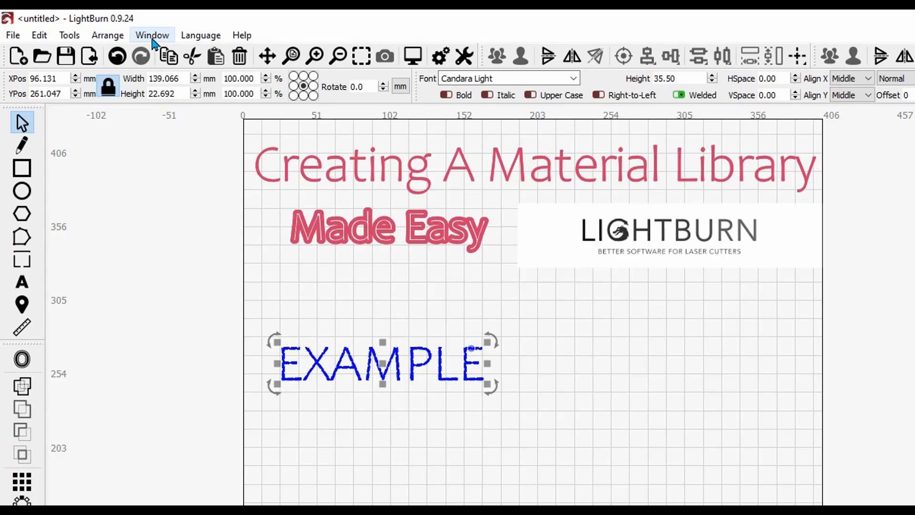
pyautogui.click(153, 39)
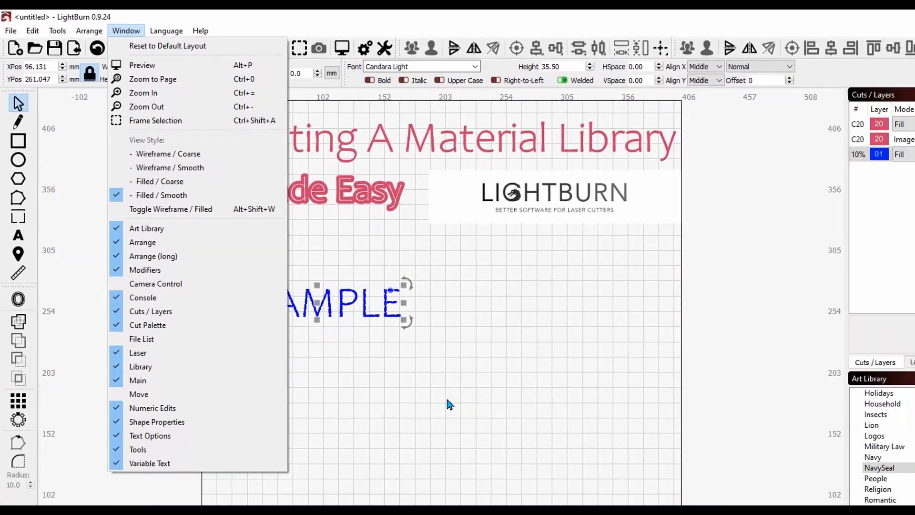
pyautogui.click(447, 402)
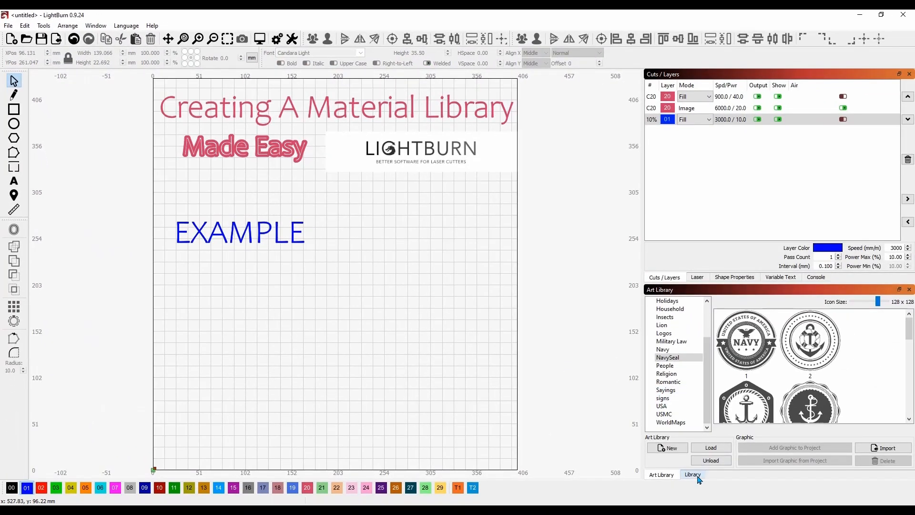
pyautogui.click(693, 475)
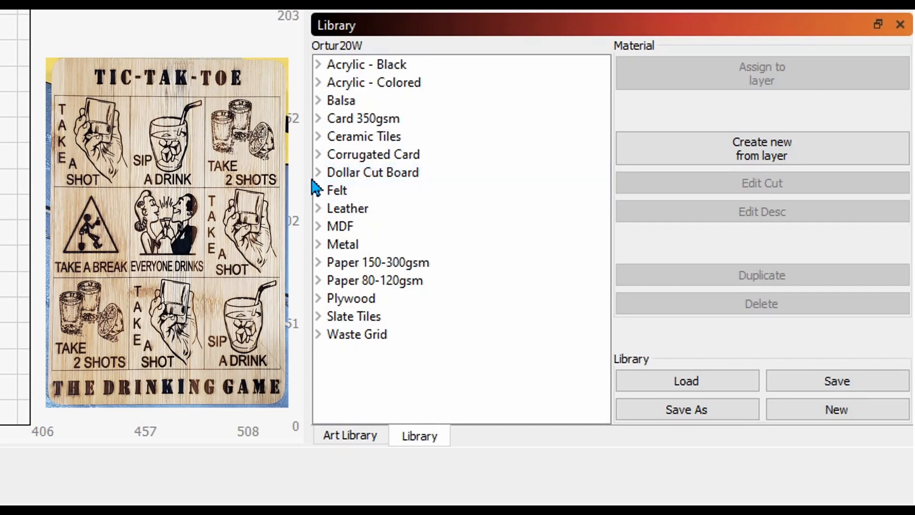
# Assign the Engrave Medium preset of the Dollar Cut Board material, under no thickness, to layer 01.
pyautogui.click(370, 179)
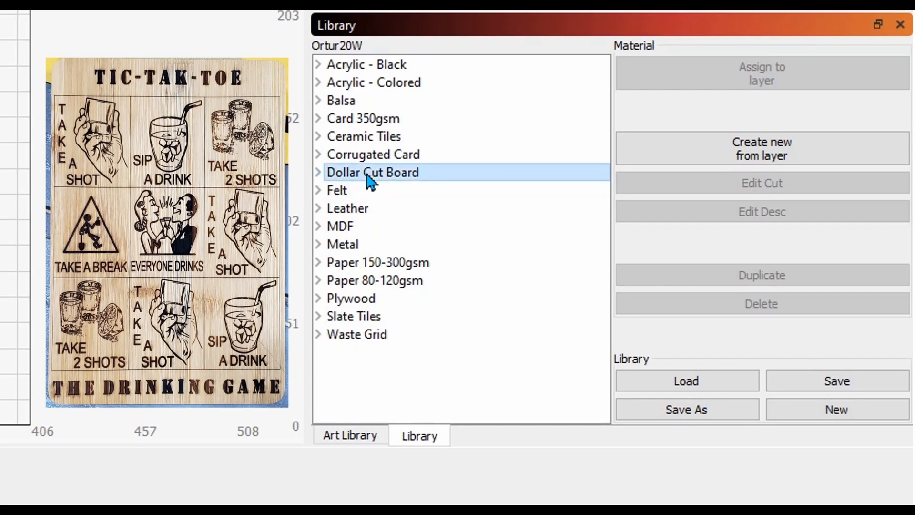
pyautogui.click(318, 172)
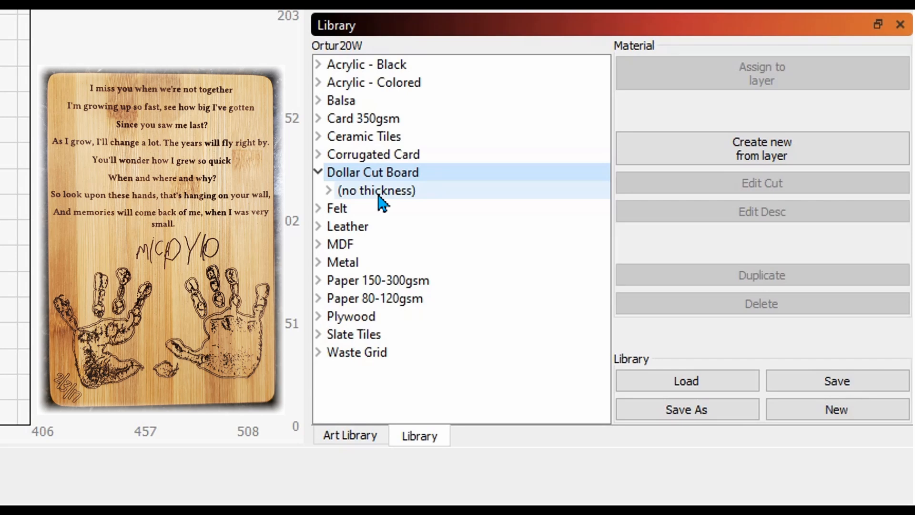
pyautogui.doubleClick(365, 193)
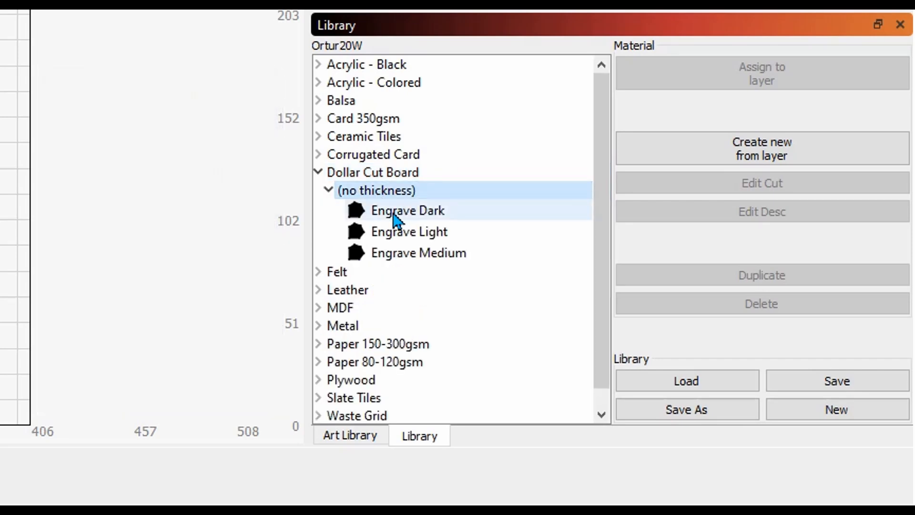
pyautogui.click(453, 215)
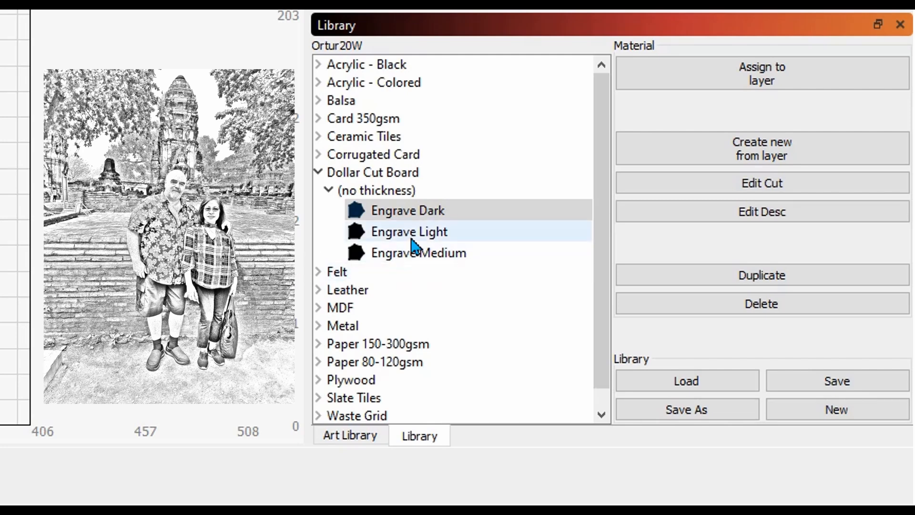
pyautogui.click(421, 262)
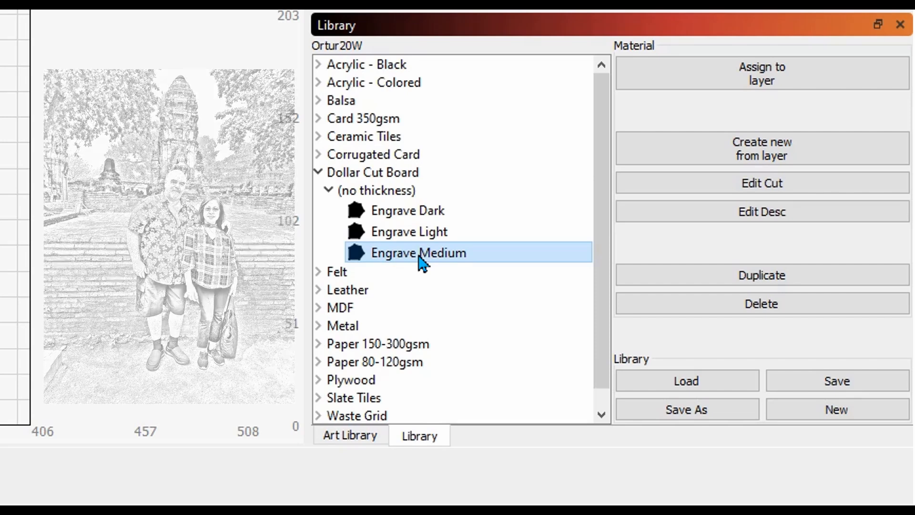
pyautogui.click(419, 256)
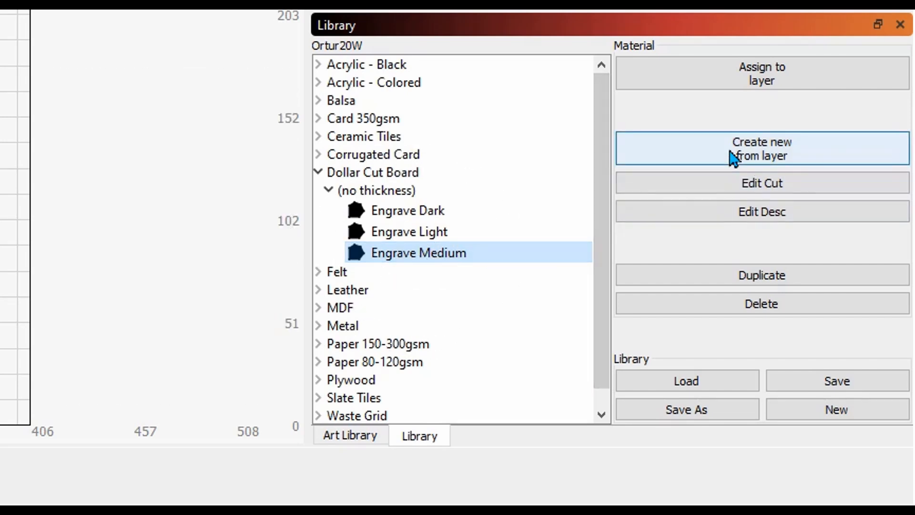
pyautogui.click(774, 85)
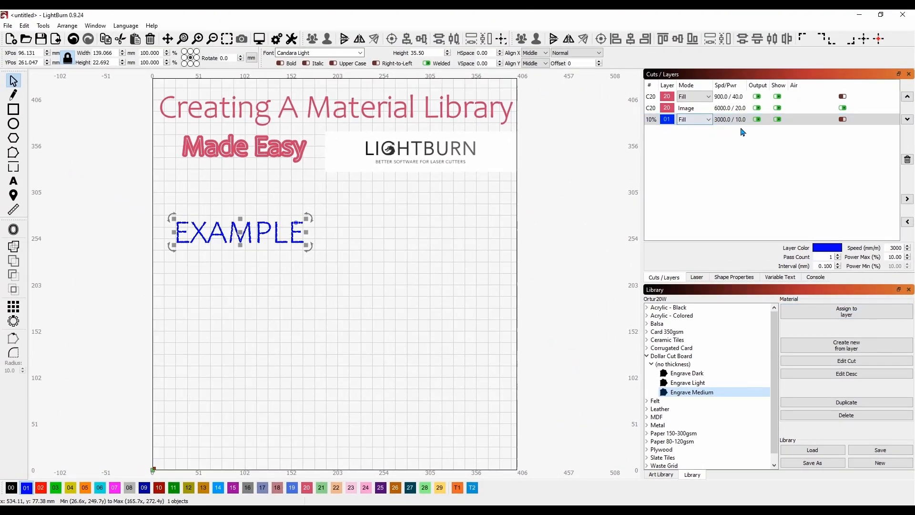
pyautogui.click(727, 121)
pyautogui.click(819, 317)
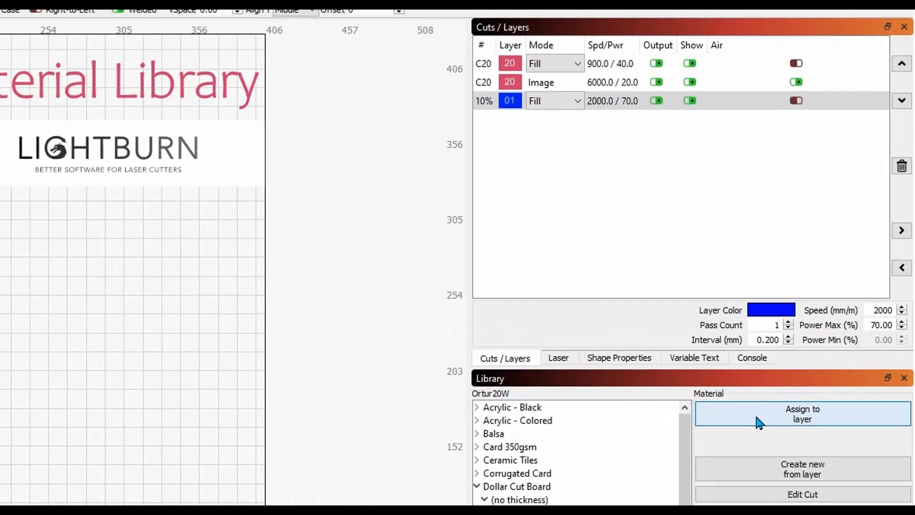
# Examine the cut settings of layer 01, including its speed, maximum power and line interval.
pyautogui.click(630, 103)
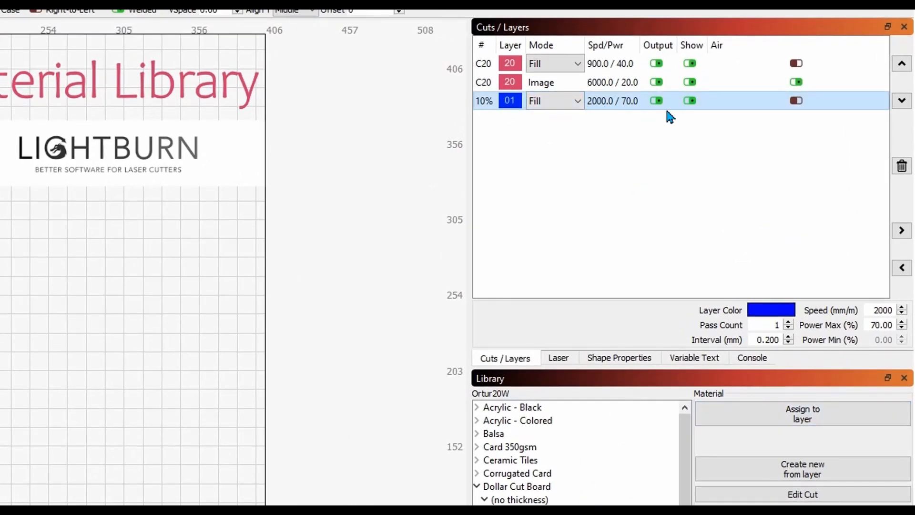
pyautogui.doubleClick(493, 107)
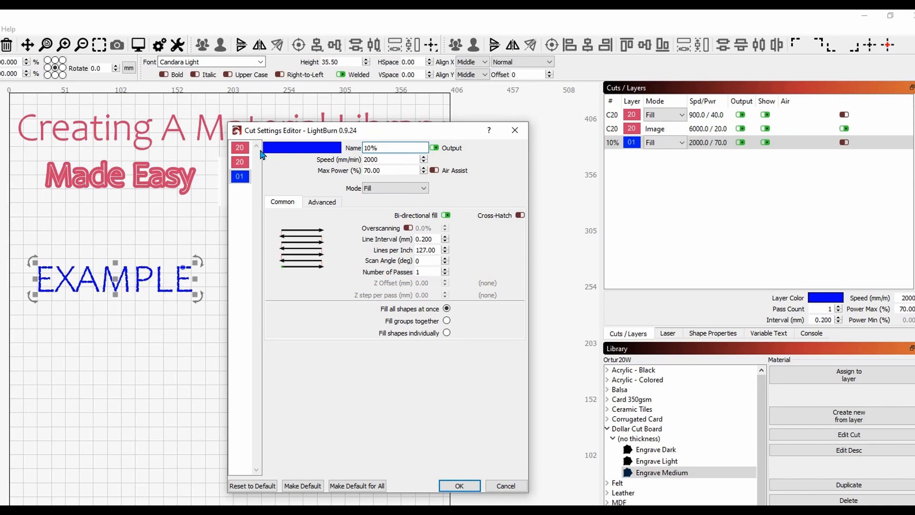
pyautogui.click(459, 485)
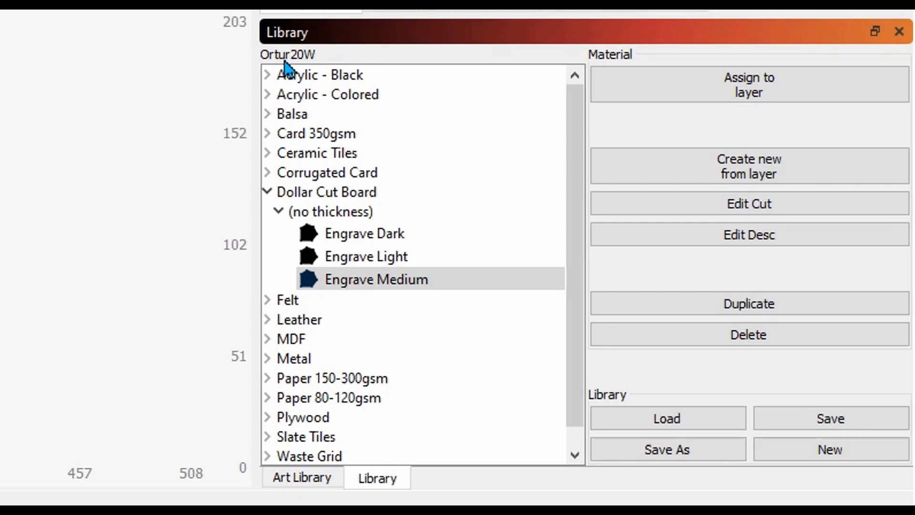
# Load the K40.clb cut library, and replace it with a new empty material library.
pyautogui.moveTo(299, 66)
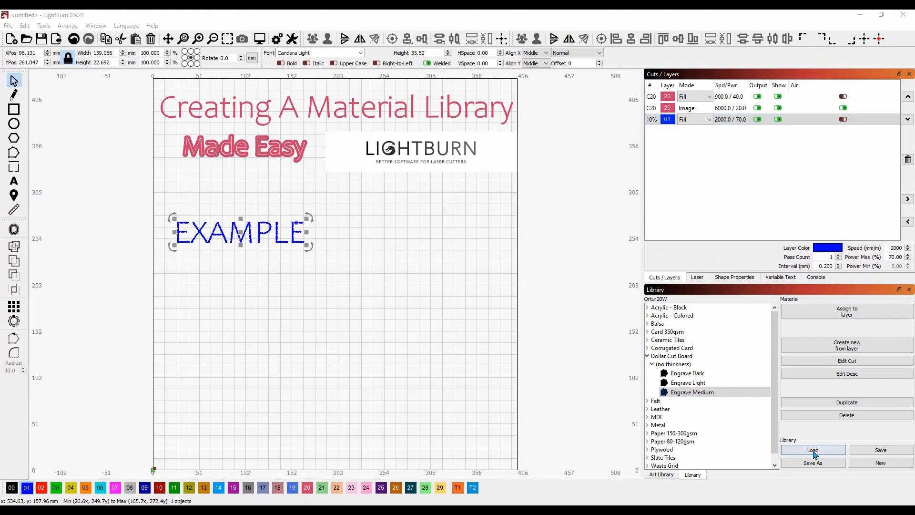
pyautogui.click(812, 449)
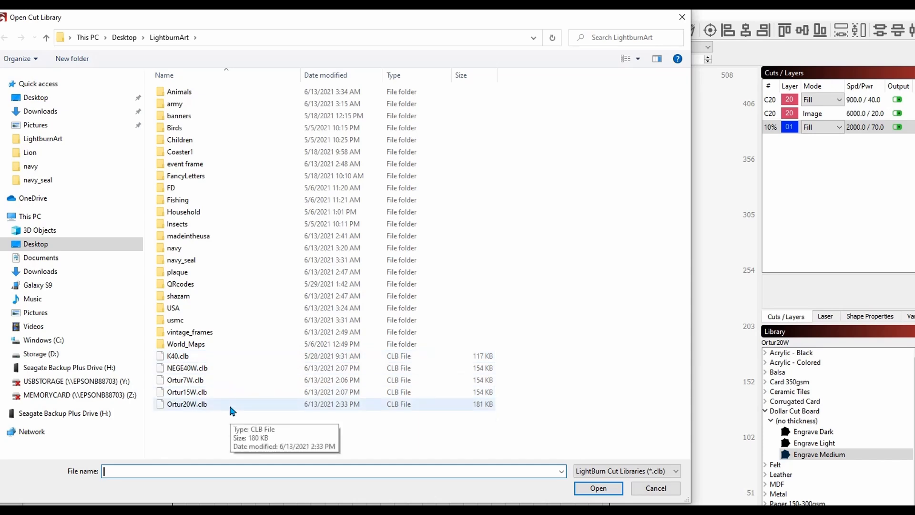
pyautogui.doubleClick(230, 351)
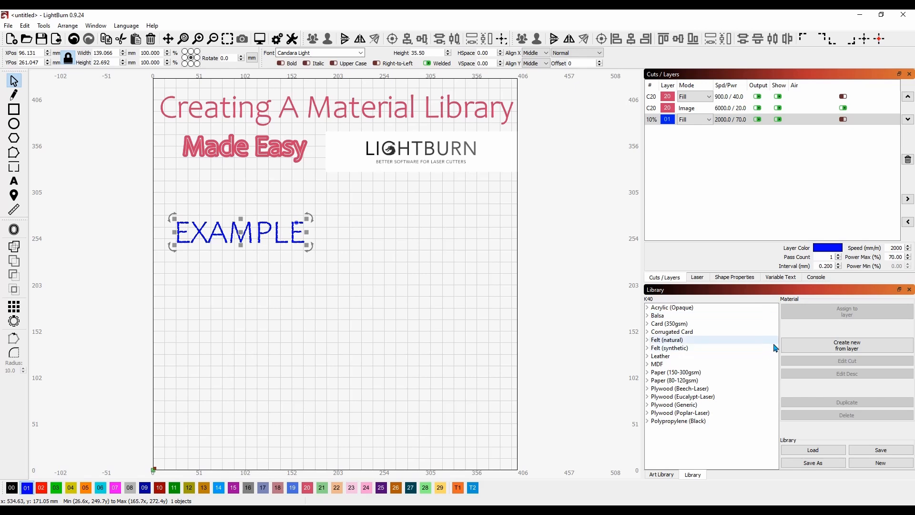
pyautogui.click(874, 466)
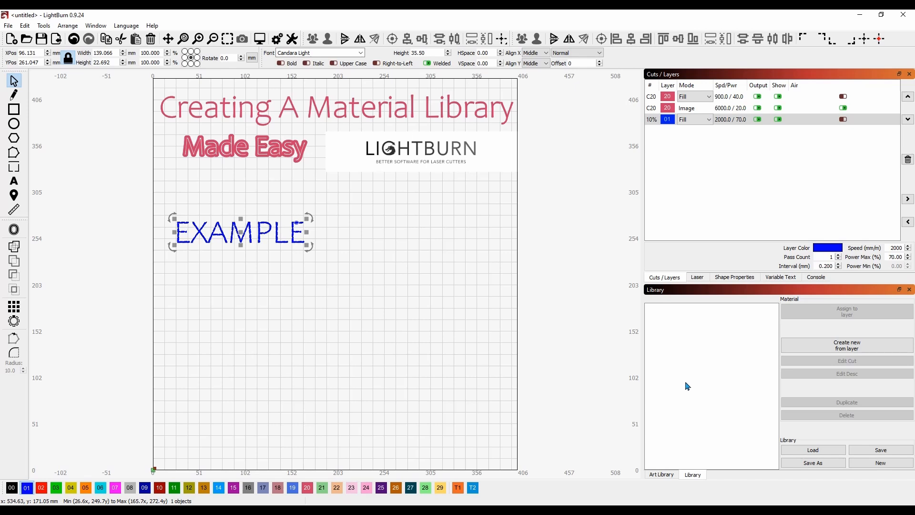
# Delete both title texts and the LightBurn logo, and move the EXAMPLE text up and to the right toward the workspace centre.
pyautogui.click(411, 306)
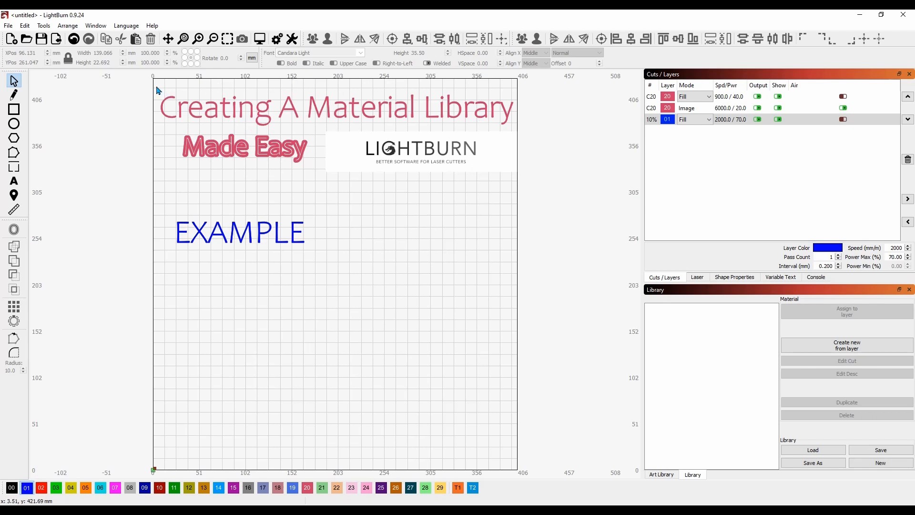
pyautogui.moveTo(158, 87); pyautogui.dragTo(546, 189)
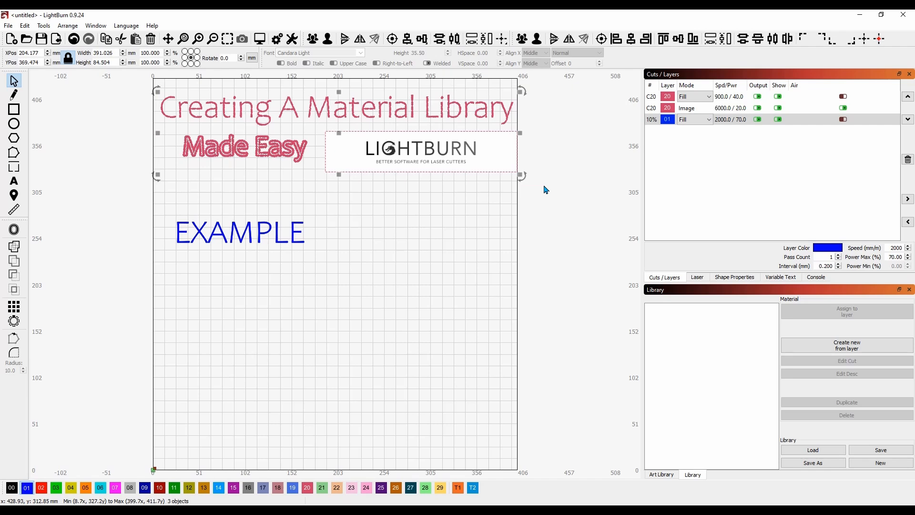
pyautogui.press('Delete')
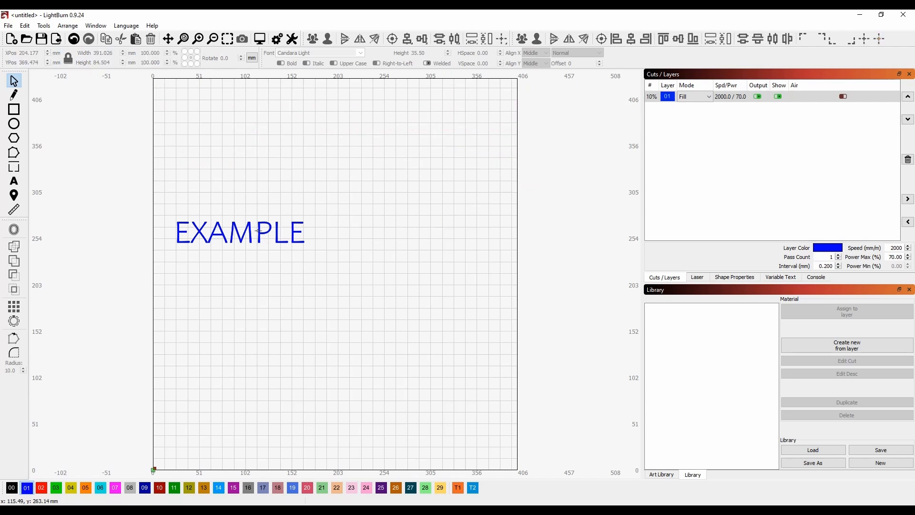
pyautogui.click(258, 233)
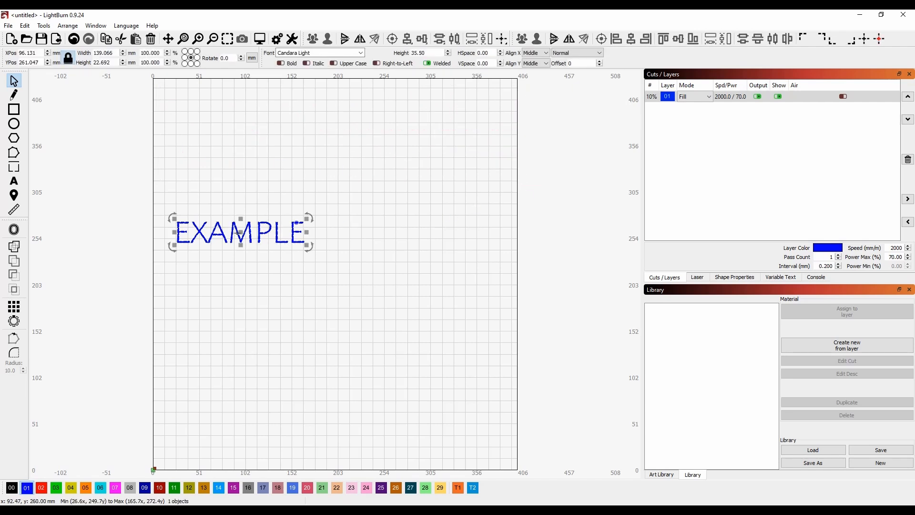
pyautogui.moveTo(238, 236); pyautogui.dragTo(310, 189)
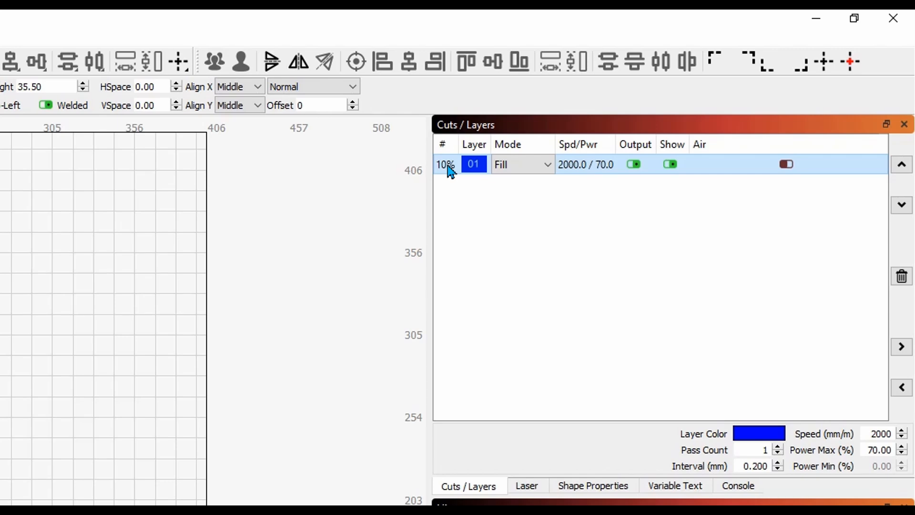
# Set layer 01 to Line mode with a speed of 3000 mm/min and Air Assist turned on.
pyautogui.doubleClick(458, 174)
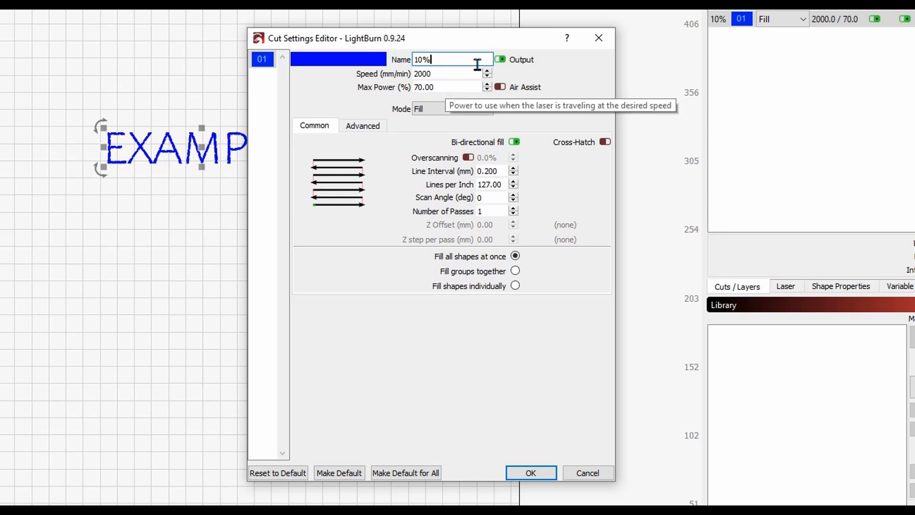
pyautogui.click(487, 111)
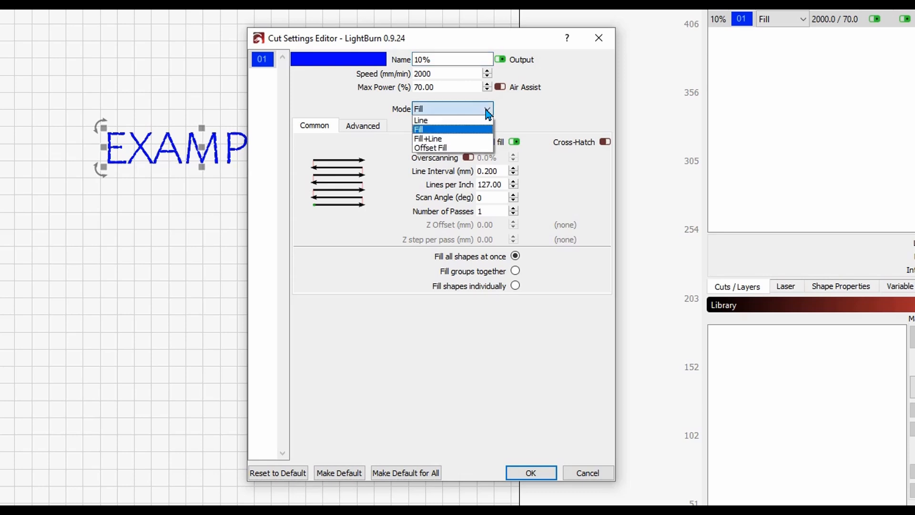
pyautogui.click(473, 123)
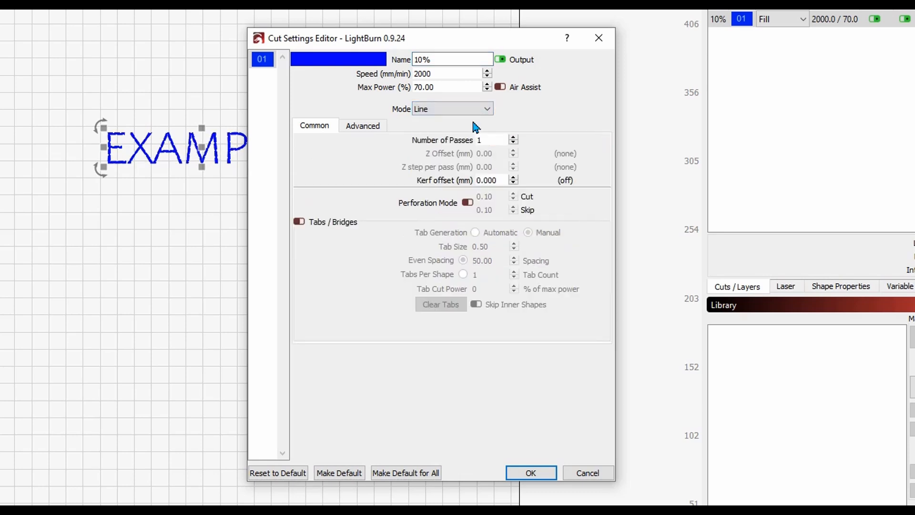
pyautogui.doubleClick(456, 73)
pyautogui.write('3')
pyautogui.click(457, 89)
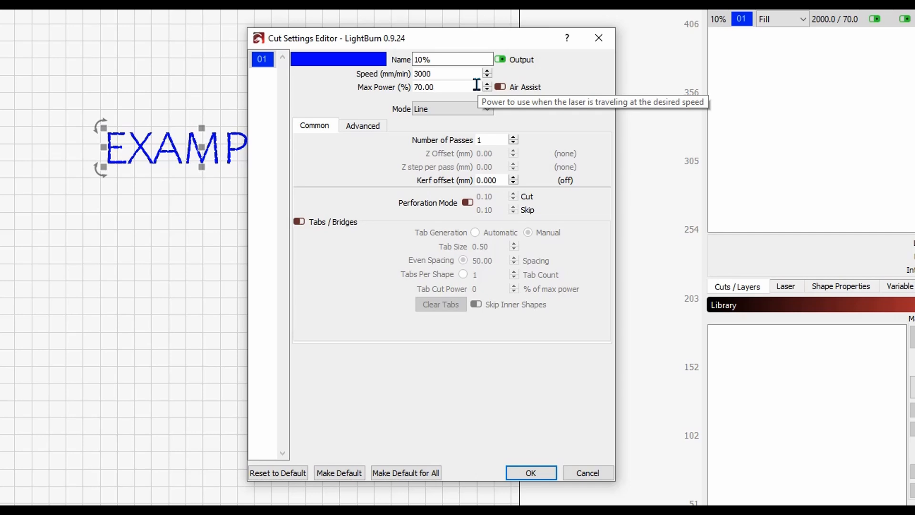
pyautogui.click(500, 87)
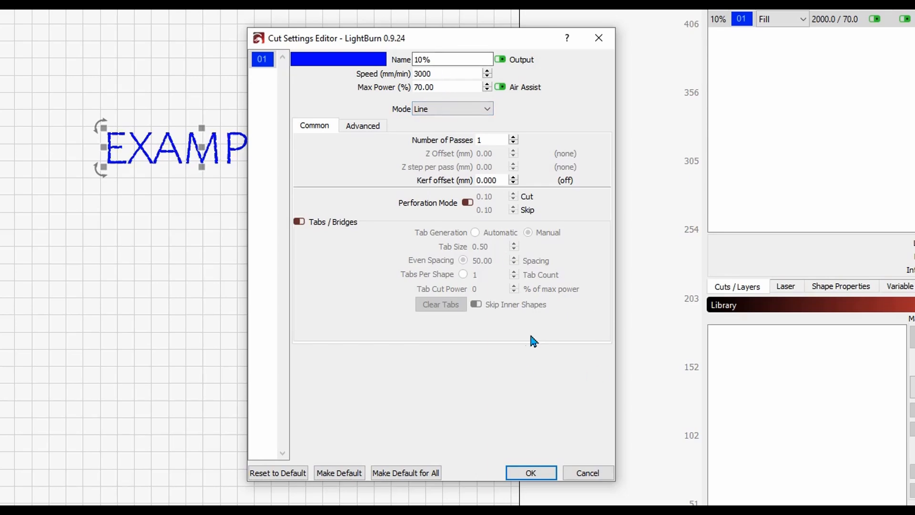
pyautogui.click(531, 472)
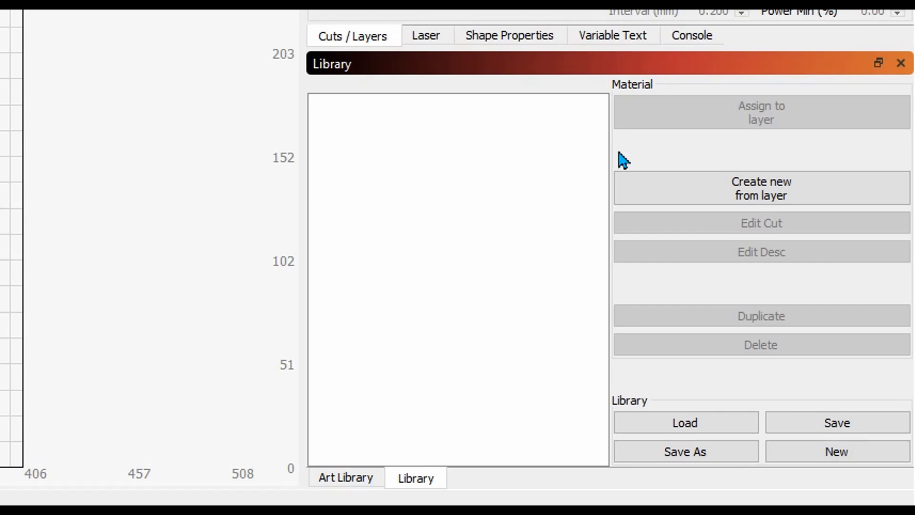
# Create a new library entry from the layer with material name "Cutting Board" and description "Light Line Engrave".
pyautogui.click(749, 197)
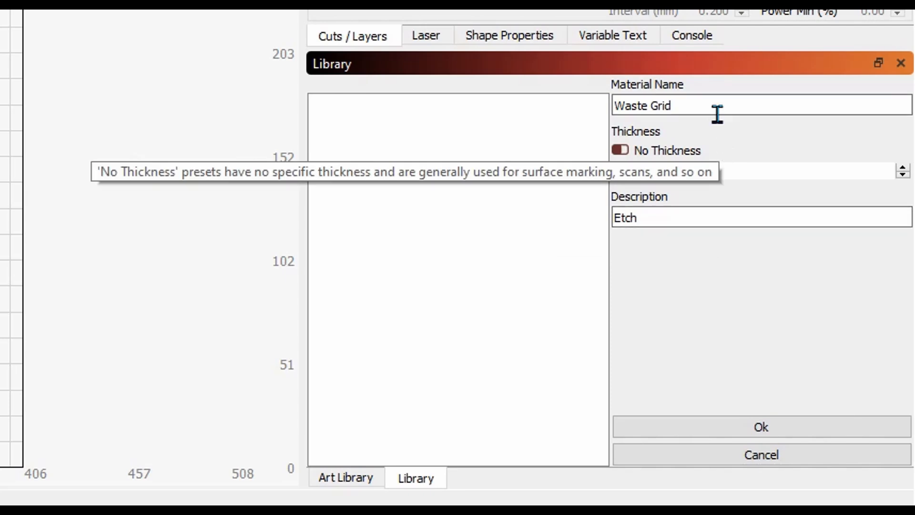
pyautogui.moveTo(704, 104); pyautogui.dragTo(579, 116)
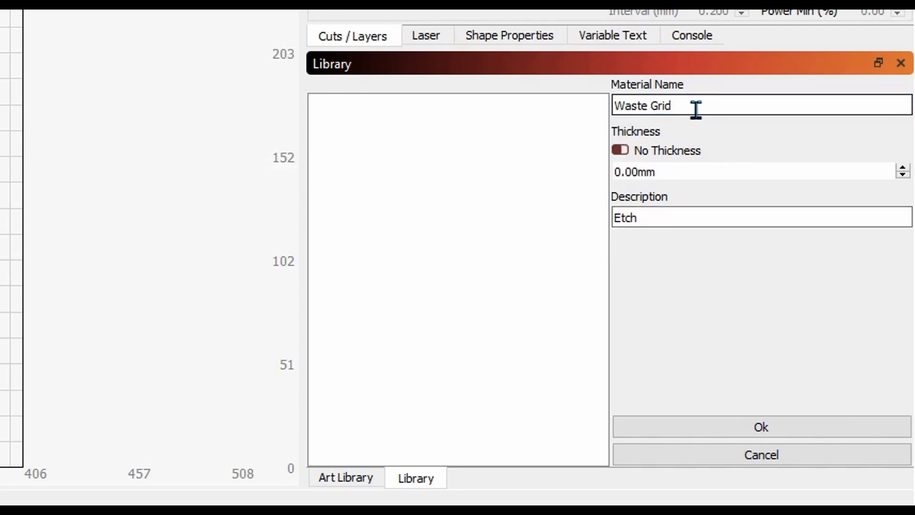
pyautogui.moveTo(694, 110); pyautogui.dragTo(617, 108)
pyautogui.press('BackSpace')
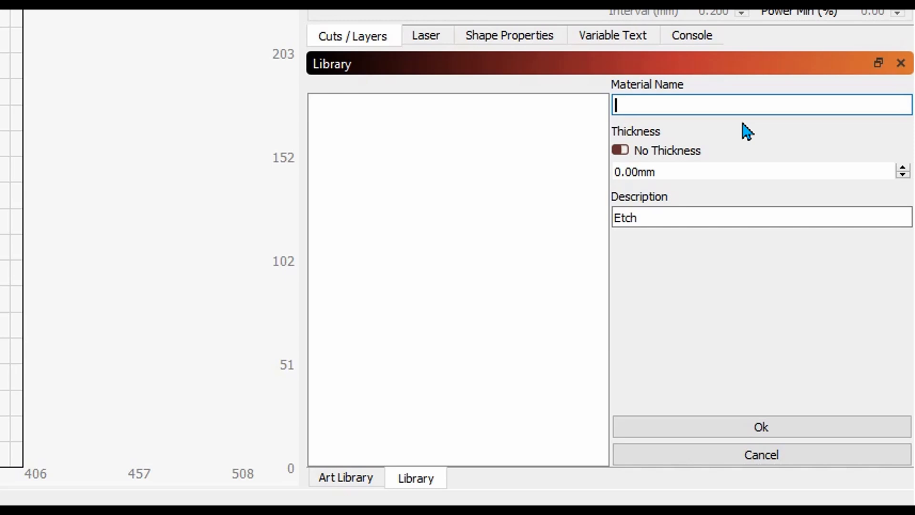
pyautogui.write('Cu')
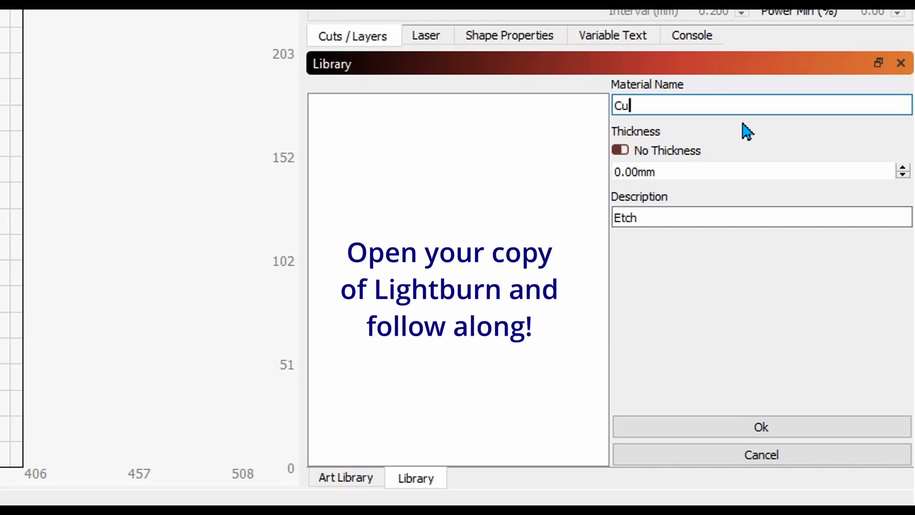
pyautogui.write('tting Board')
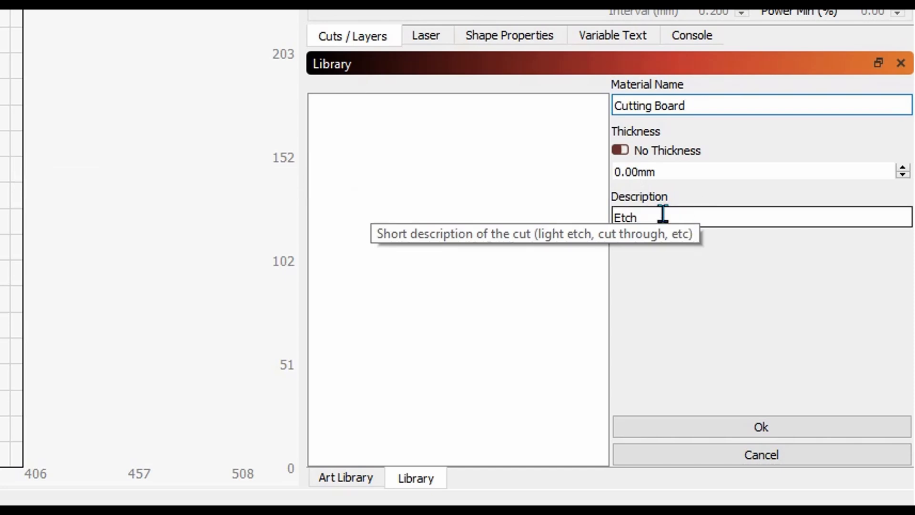
pyautogui.moveTo(662, 215); pyautogui.dragTo(596, 219)
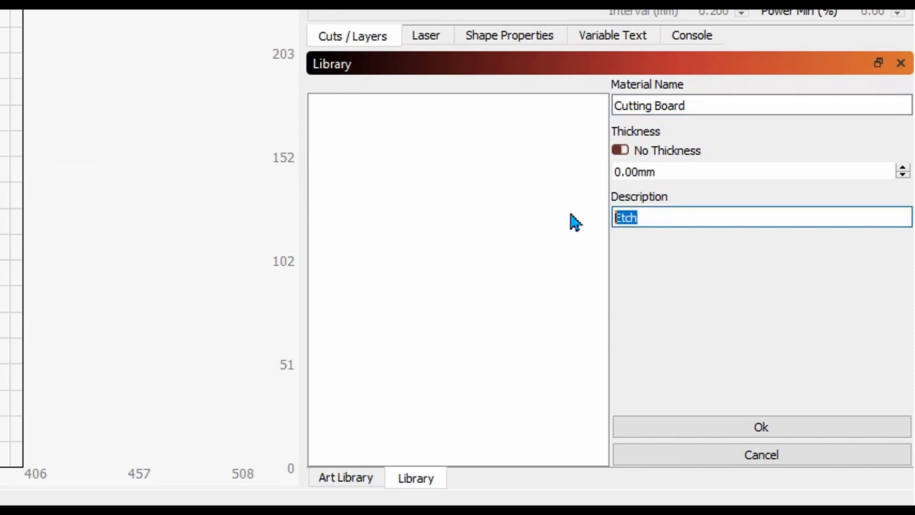
pyautogui.write('Light Li')
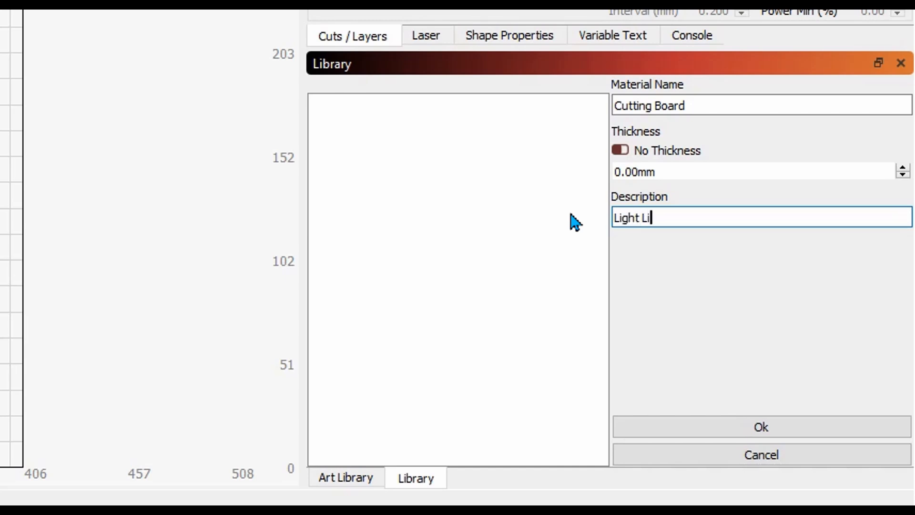
pyautogui.write('ne Engrave')
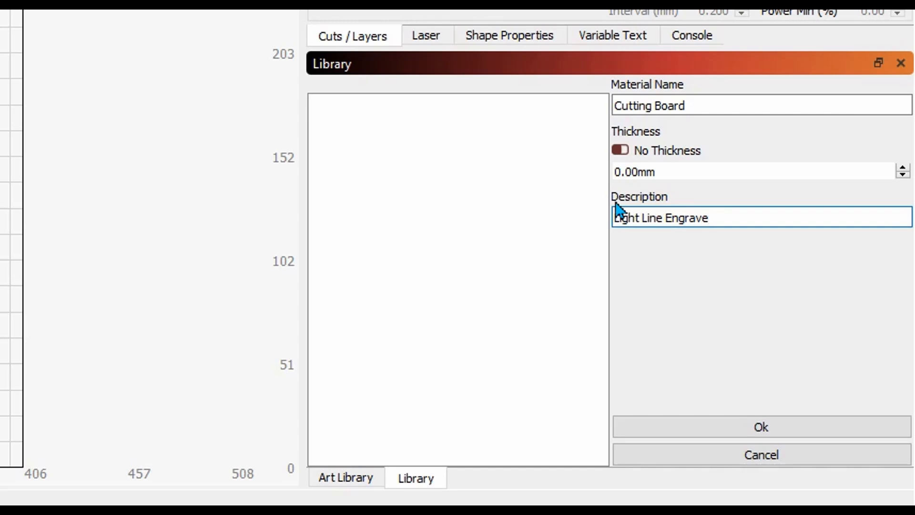
pyautogui.click(761, 427)
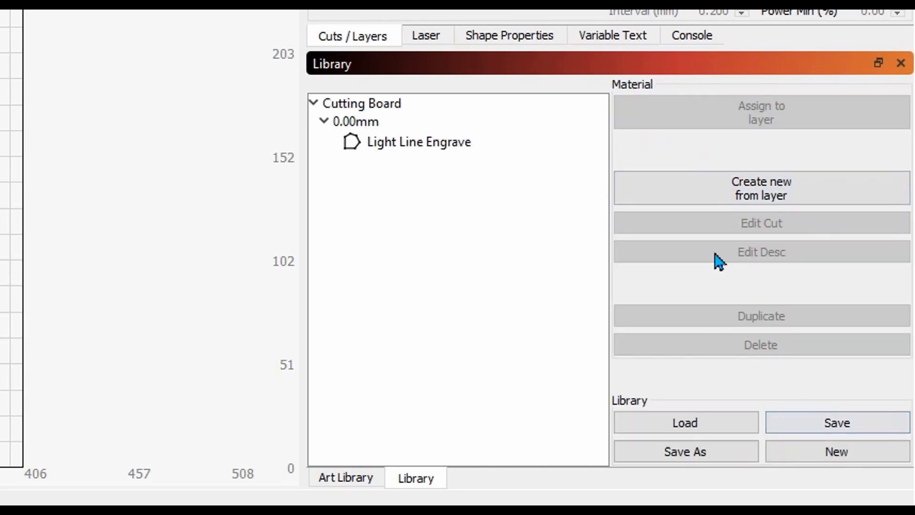
# Duplicate the Light Line Engrave preset and set the copy's cut speed to 1500 mm/min.
pyautogui.click(429, 146)
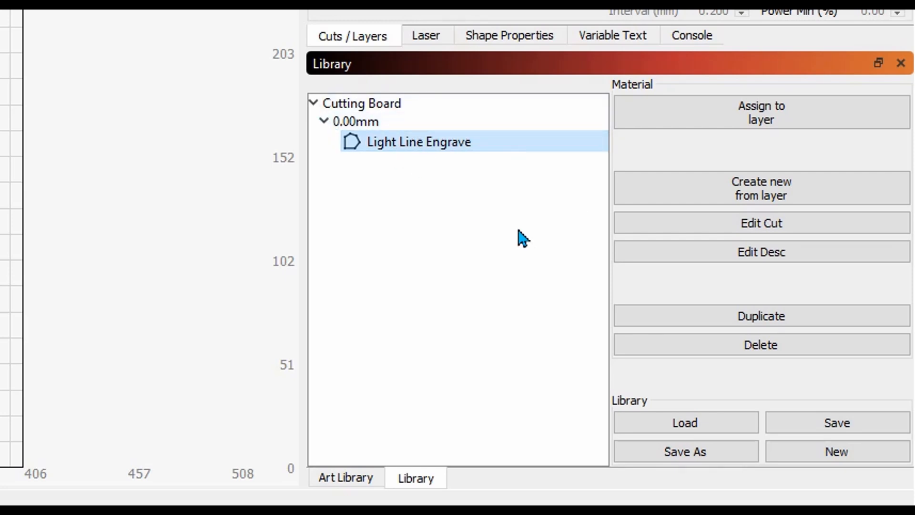
pyautogui.click(756, 315)
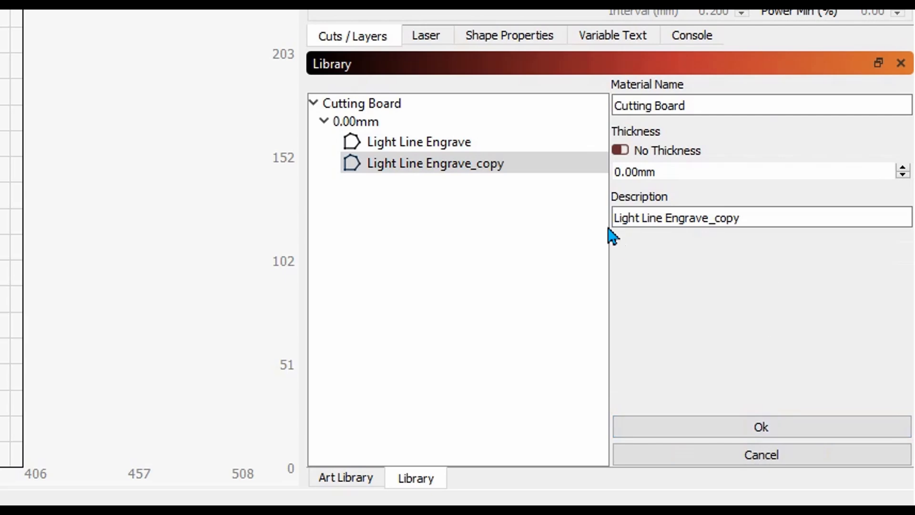
pyautogui.click(409, 168)
pyautogui.doubleClick(405, 163)
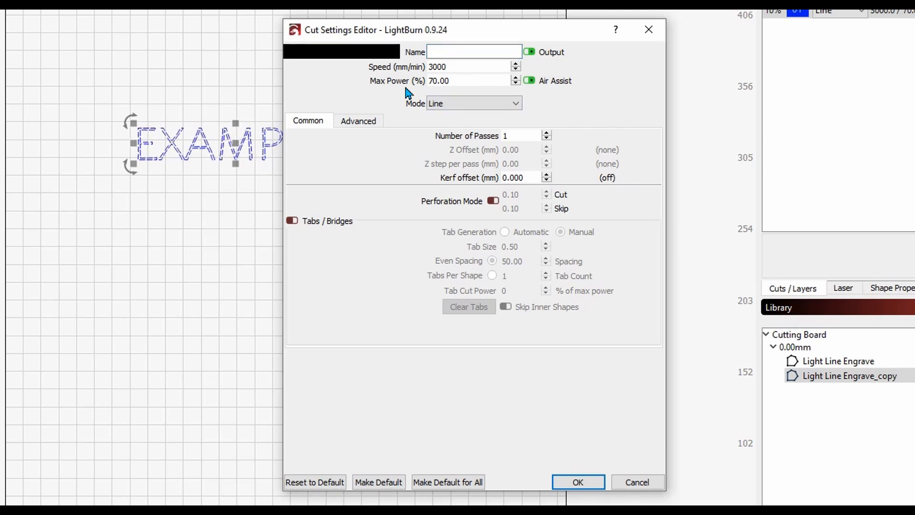
pyautogui.moveTo(469, 67); pyautogui.dragTo(427, 65)
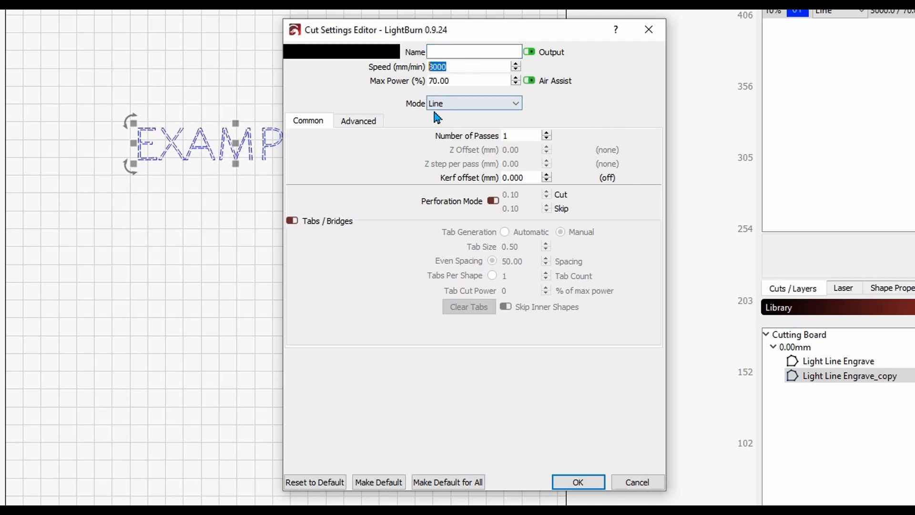
pyautogui.write('1500')
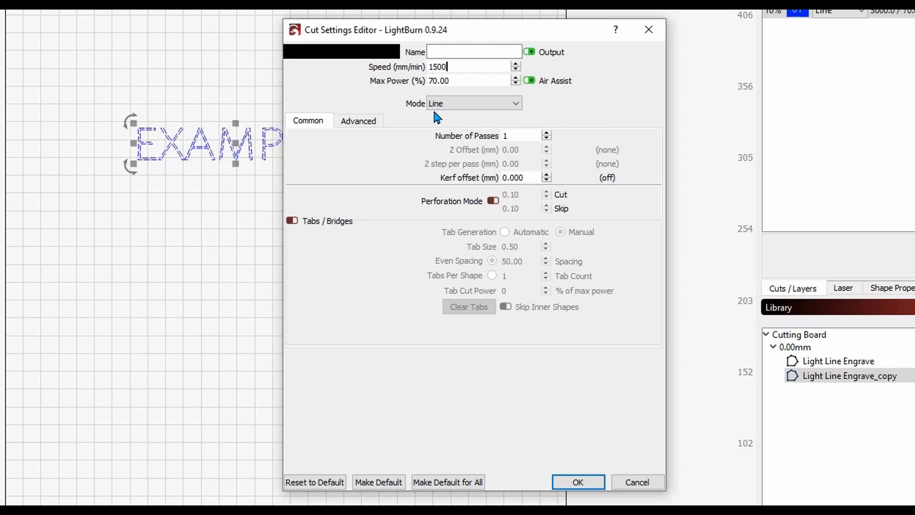
pyautogui.click(578, 482)
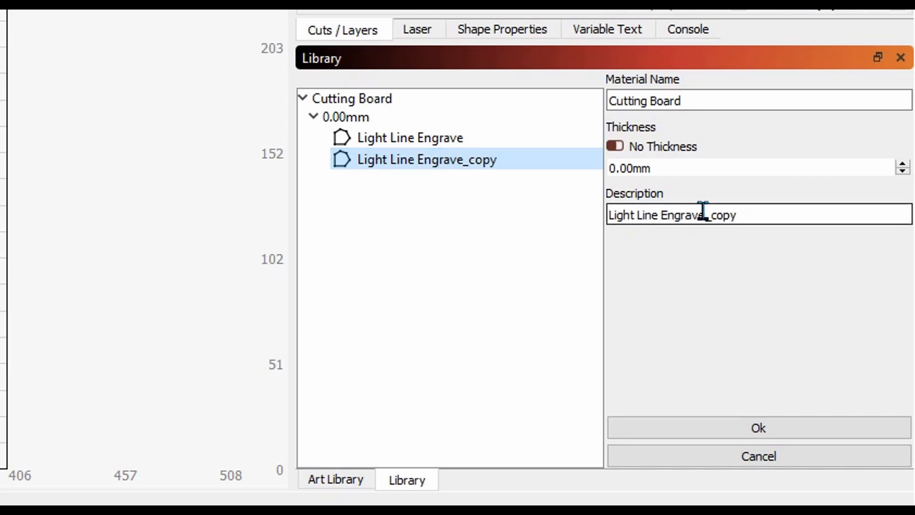
# Change the duplicated preset's description to "Medium Line Engrave".
pyautogui.moveTo(747, 210); pyautogui.dragTo(708, 215)
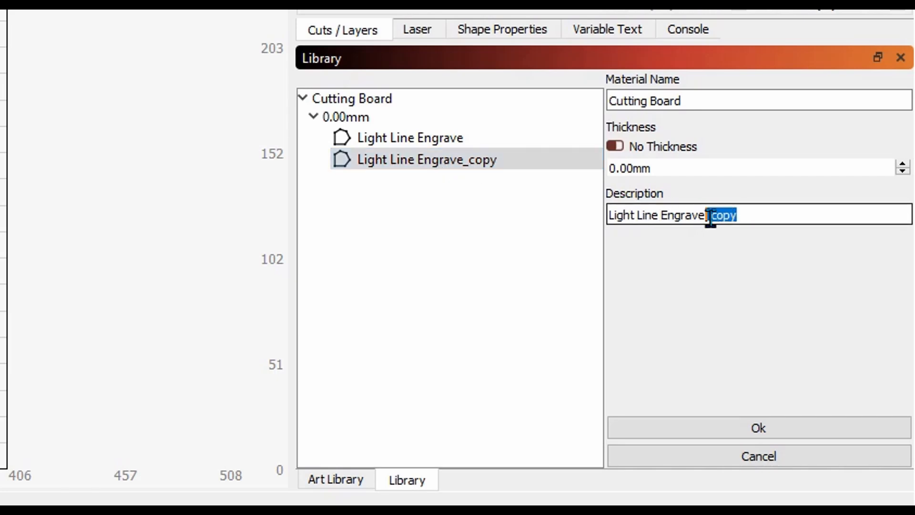
pyautogui.press('BackSpace')
pyautogui.moveTo(639, 215); pyautogui.dragTo(610, 216)
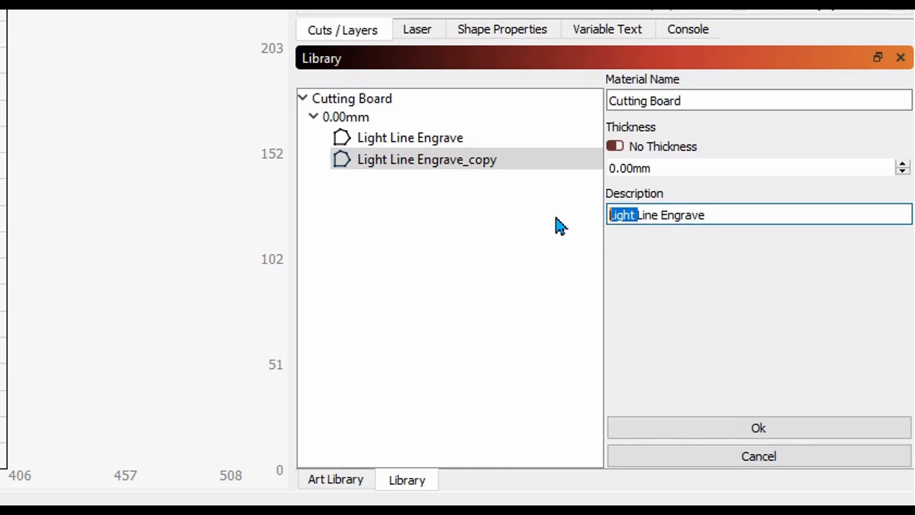
pyautogui.write('Mediu')
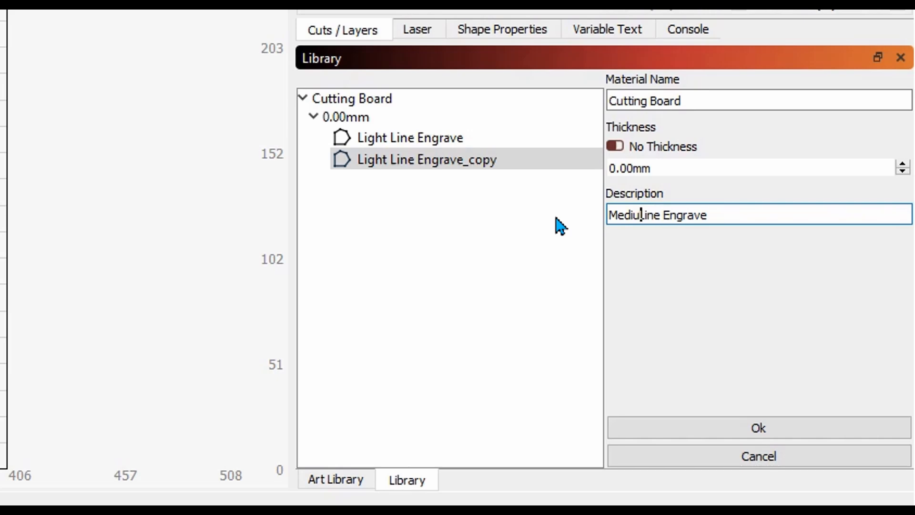
pyautogui.write('m')
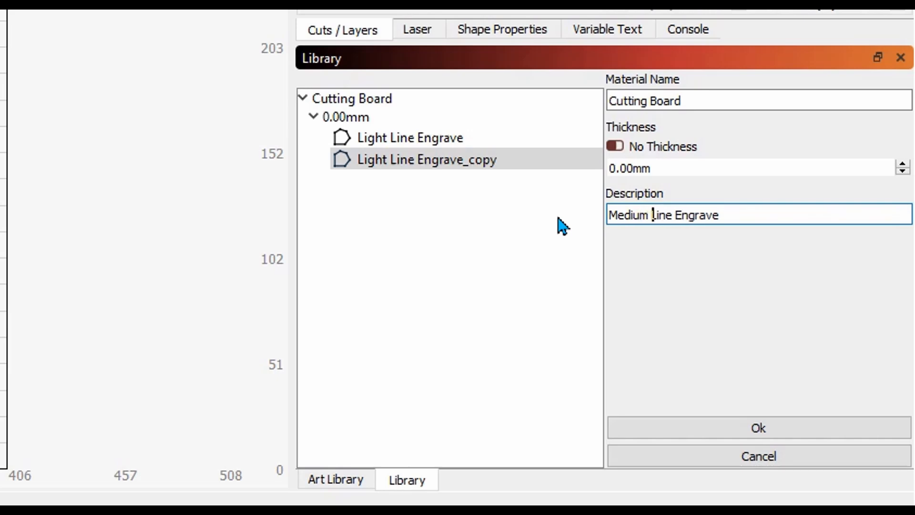
pyautogui.click(735, 429)
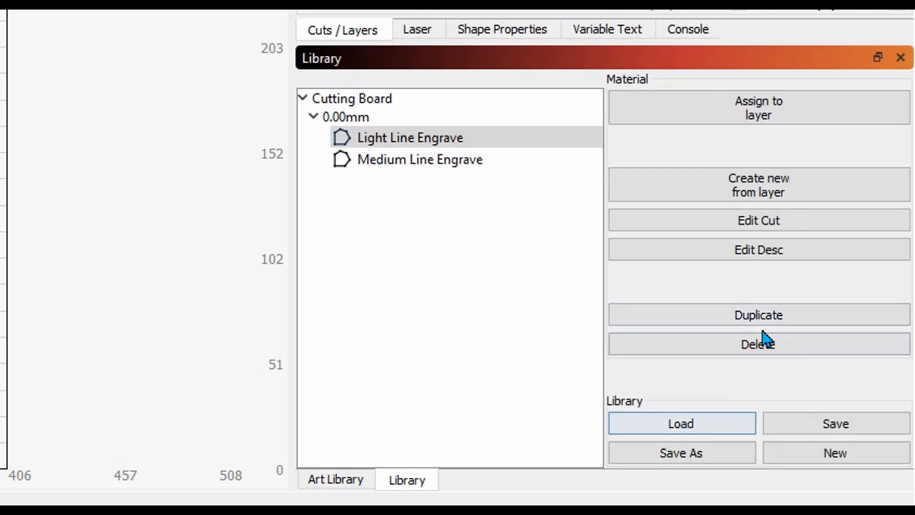
# Compare the cut settings of the Light Line Engrave and Medium Line Engrave presets, especially their speeds.
pyautogui.click(419, 164)
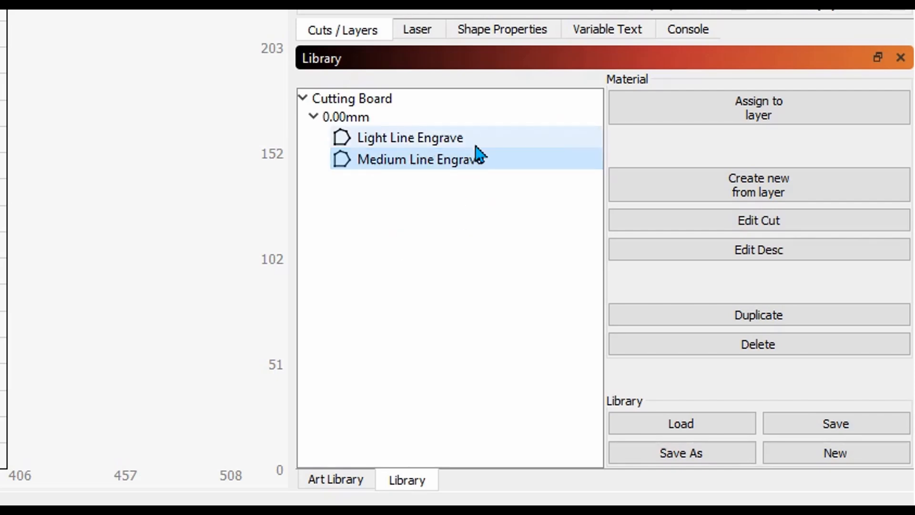
pyautogui.click(438, 141)
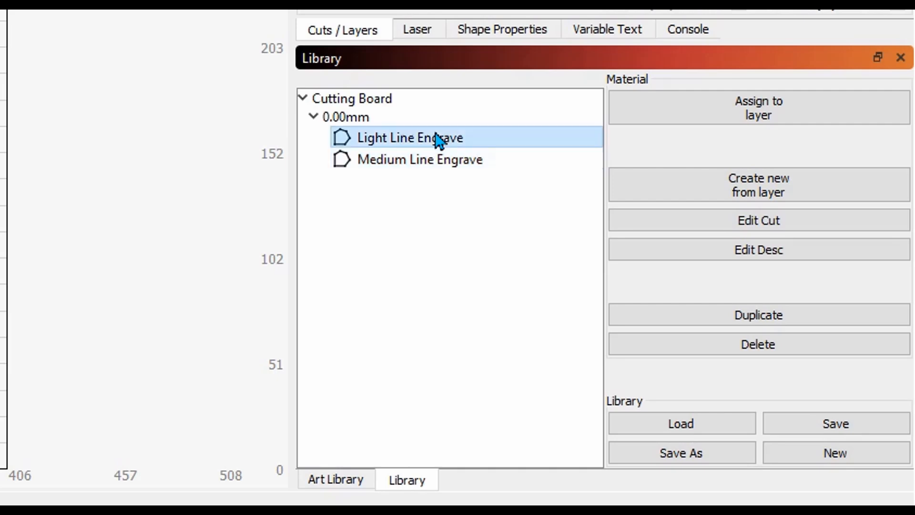
pyautogui.click(704, 224)
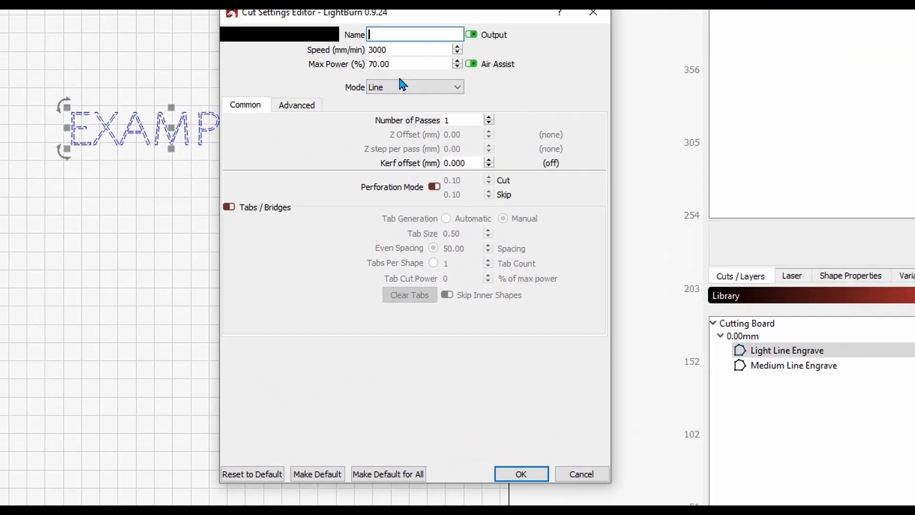
pyautogui.click(521, 474)
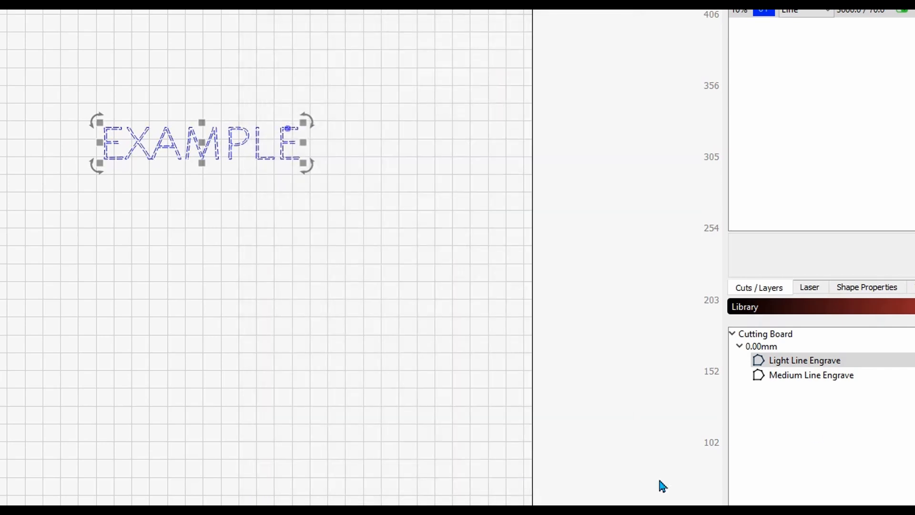
pyautogui.doubleClick(814, 375)
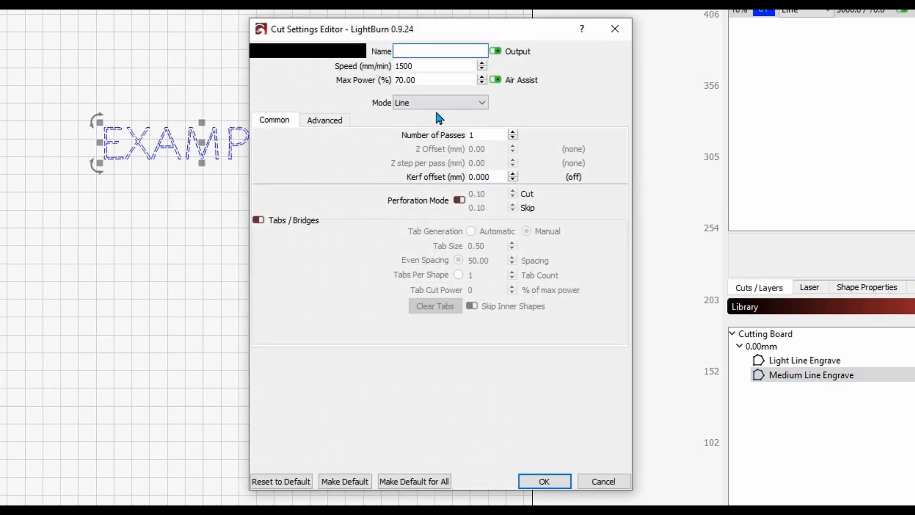
pyautogui.click(545, 481)
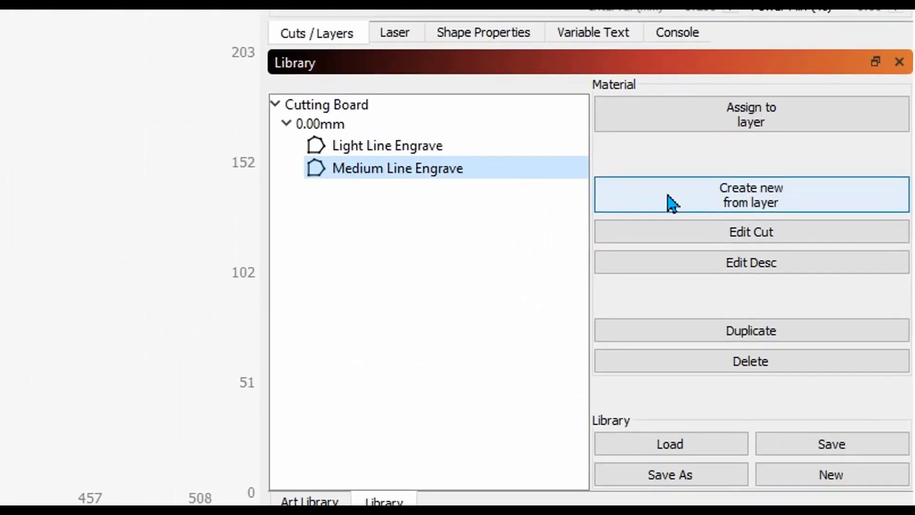
# Create another Cutting Board library entry from the layer with the description "Dark Line Engrave".
pyautogui.click(672, 204)
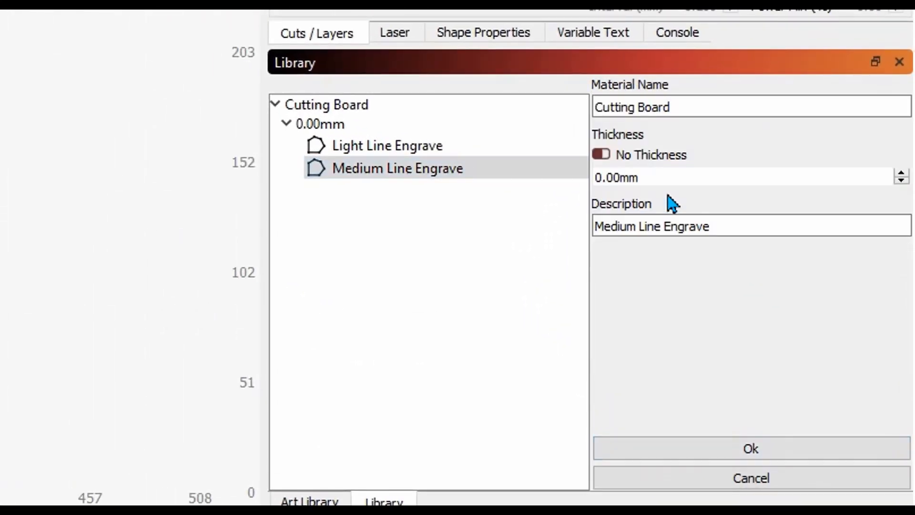
pyautogui.click(715, 217)
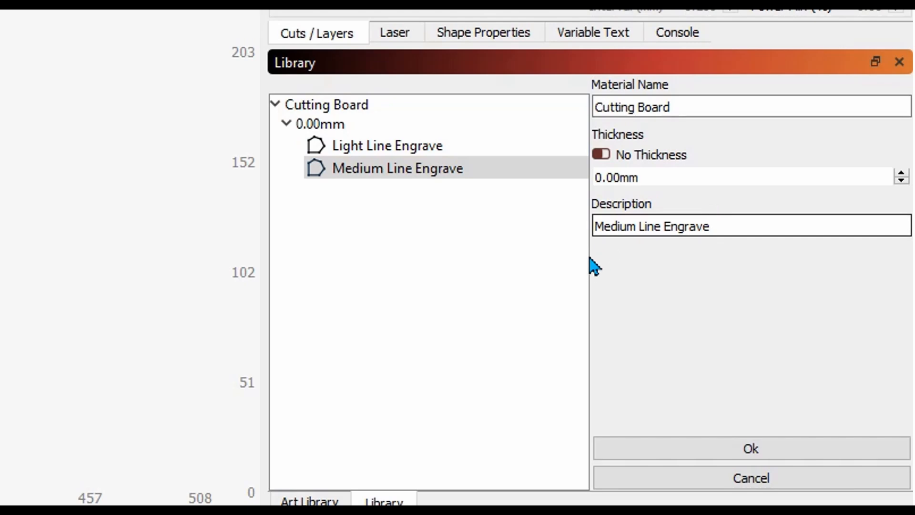
pyautogui.doubleClick(610, 227)
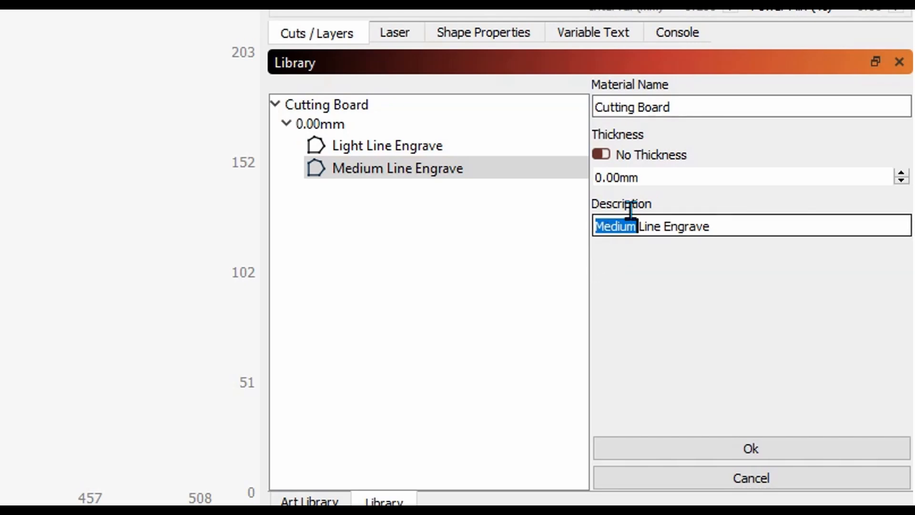
pyautogui.write('Dark')
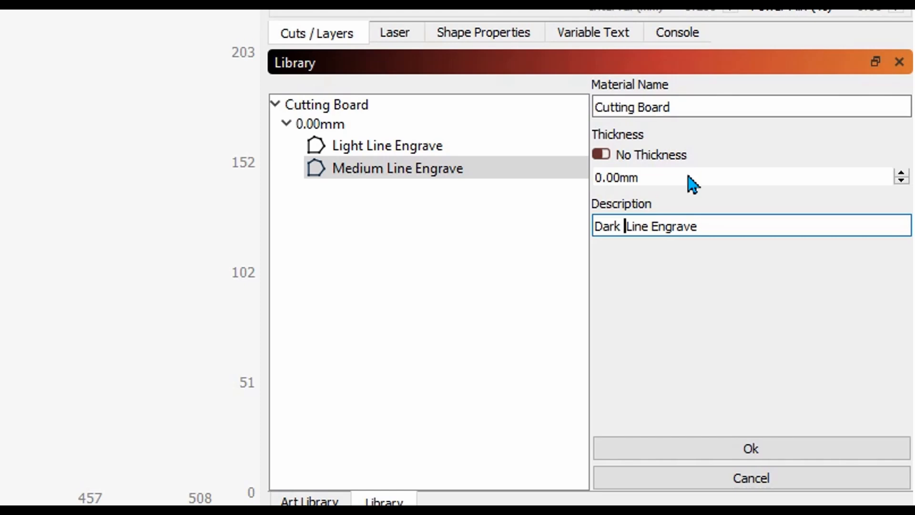
pyautogui.click(753, 447)
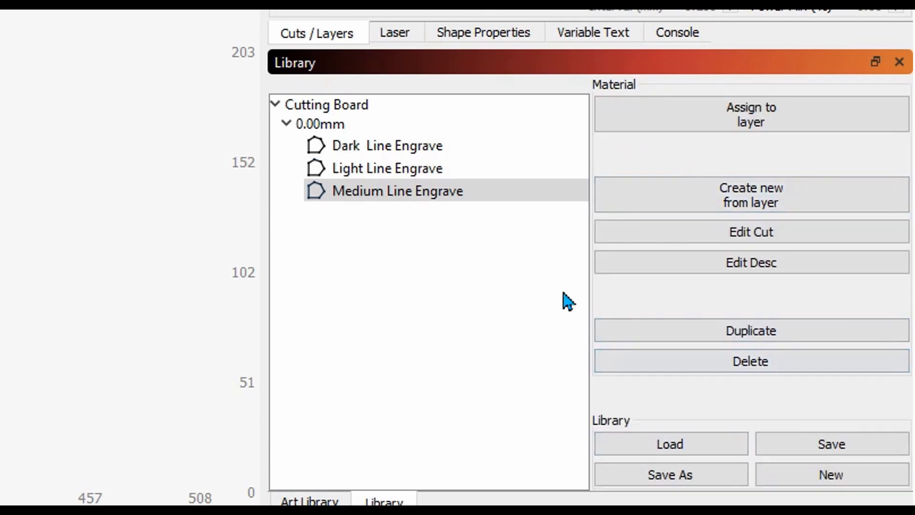
# Set the Dark Line Engrave preset's speed to 1500 mm/min and its maximum power to 85%.
pyautogui.click(404, 147)
pyautogui.doubleClick(404, 149)
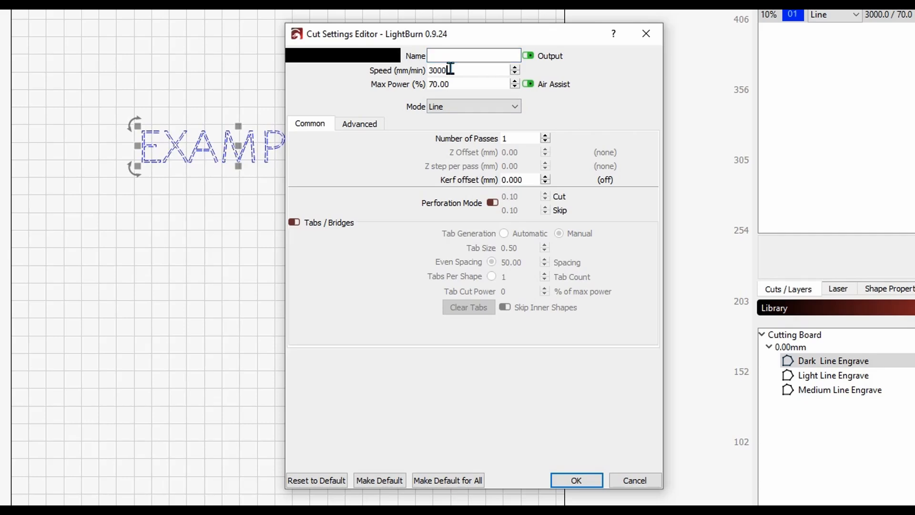
pyautogui.doubleClick(448, 70)
pyautogui.write('1500')
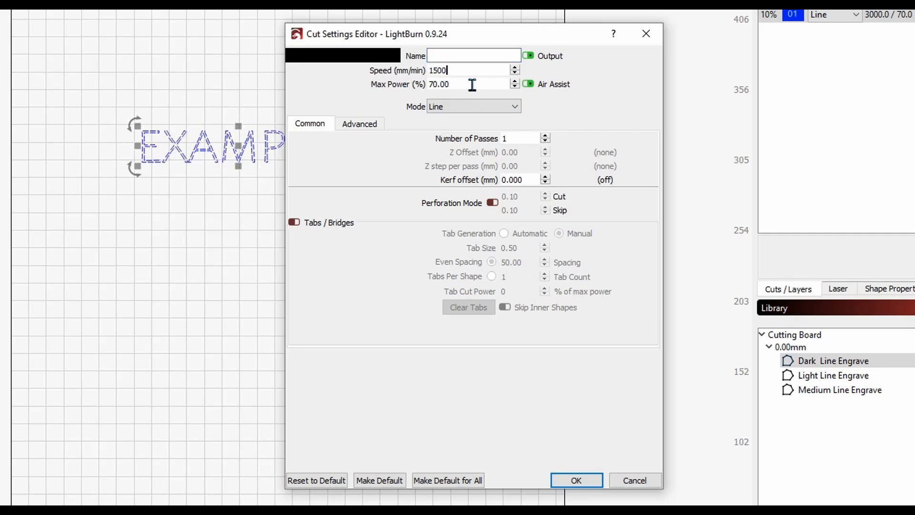
pyautogui.moveTo(471, 84); pyautogui.dragTo(418, 84)
pyautogui.write('85')
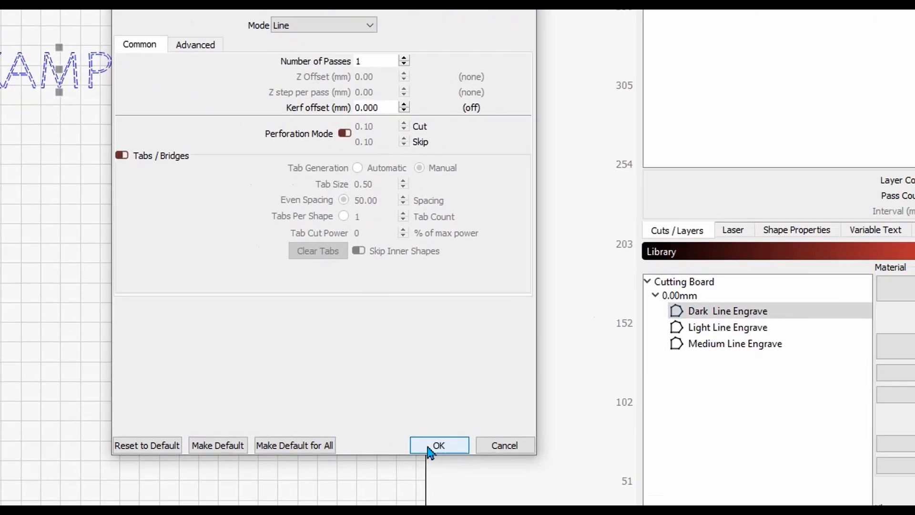
pyautogui.click(569, 481)
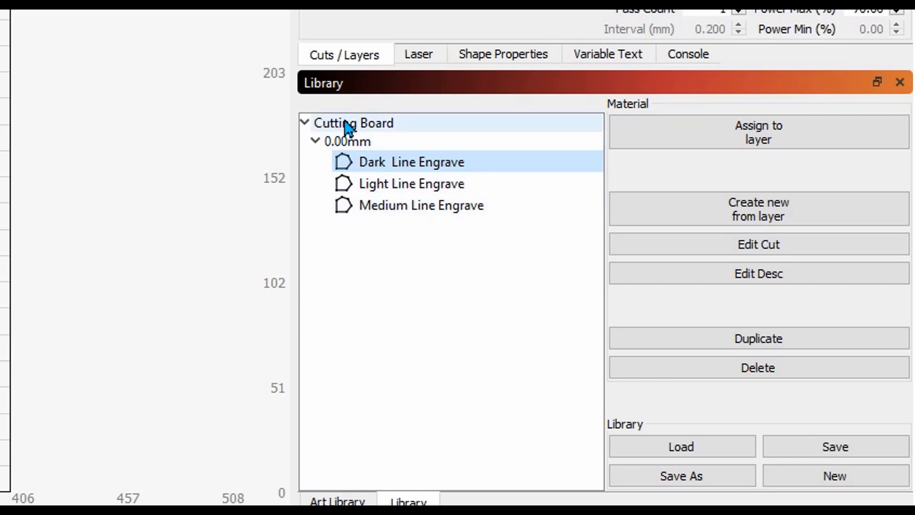
pyautogui.click(304, 122)
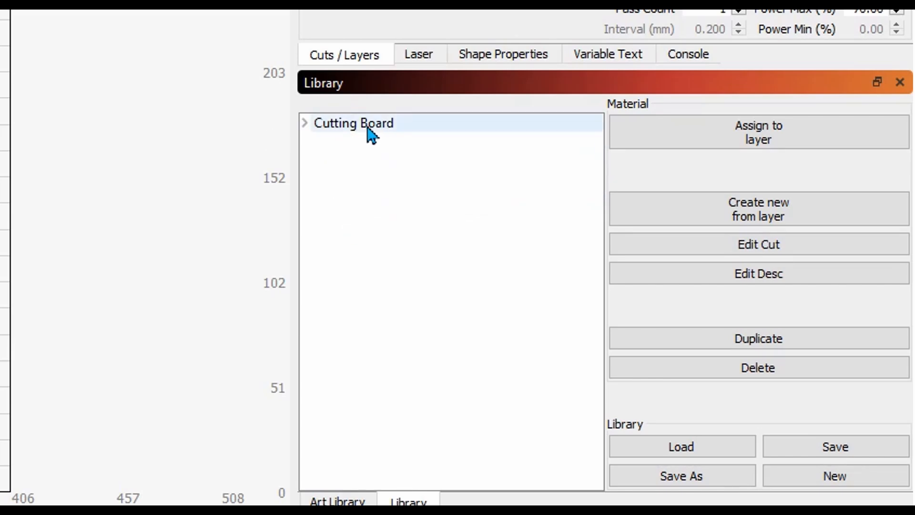
pyautogui.click(306, 124)
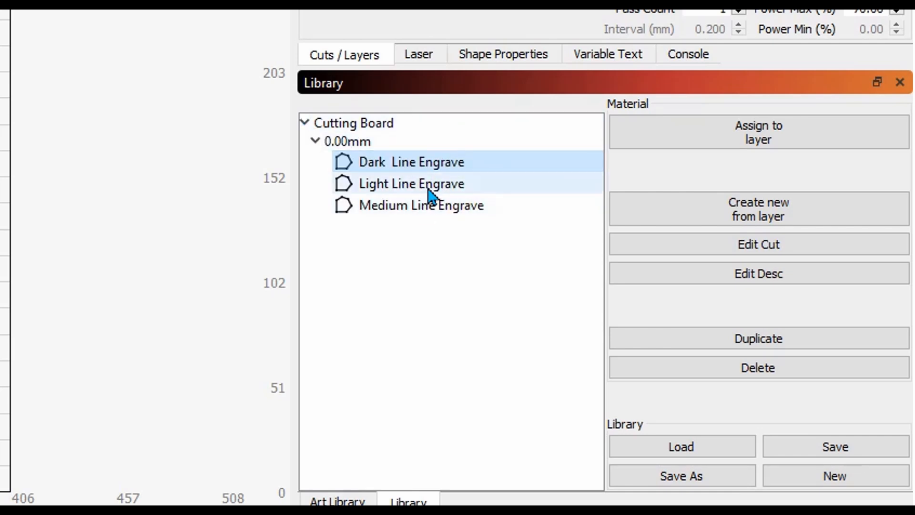
pyautogui.click(422, 215)
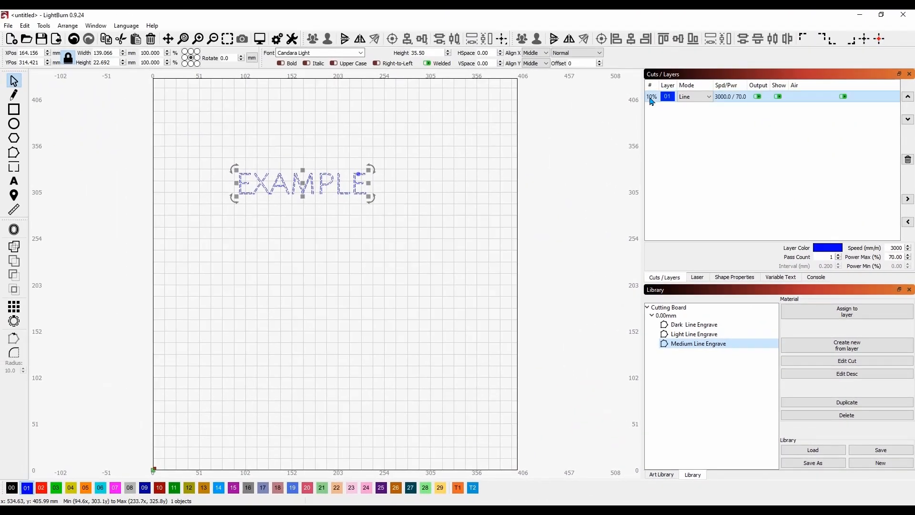
# Switch layer 01 to Fill mode with a speed of 1500 mm/min and a maximum power of 50%.
pyautogui.click(654, 97)
pyautogui.doubleClick(655, 98)
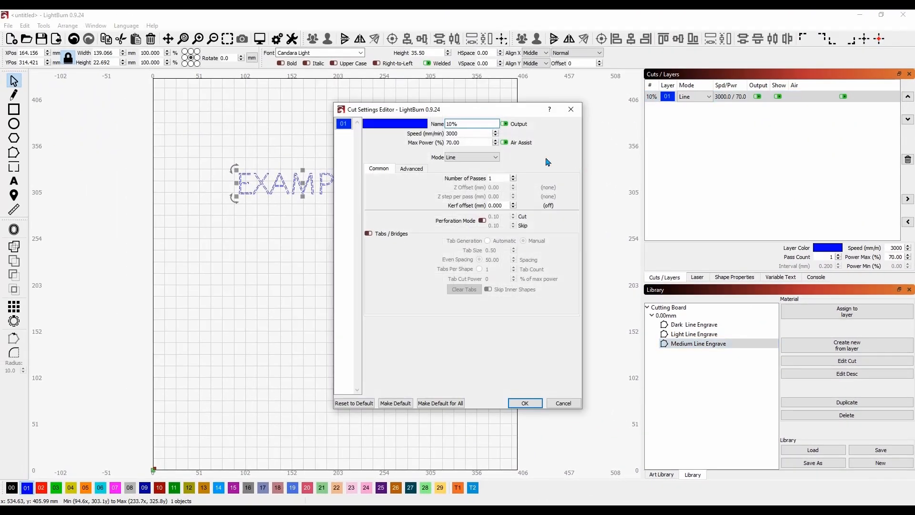
pyautogui.click(495, 158)
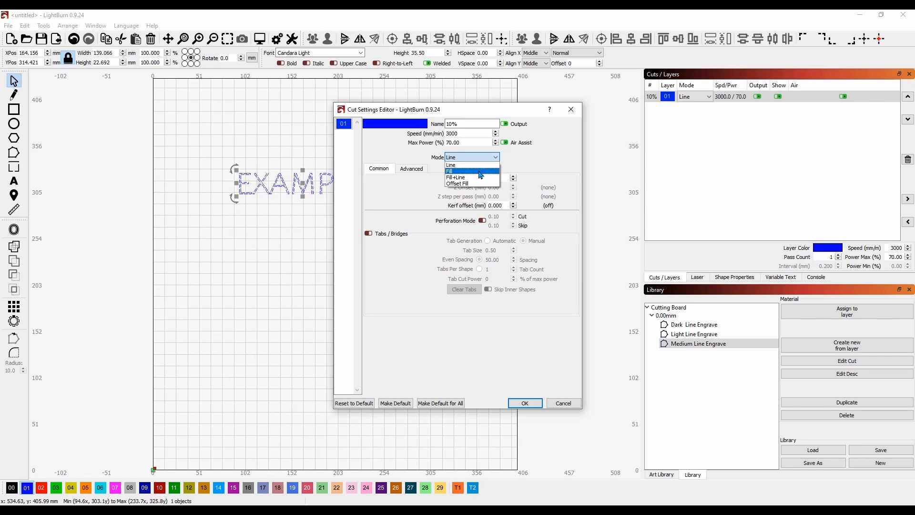
pyautogui.click(480, 172)
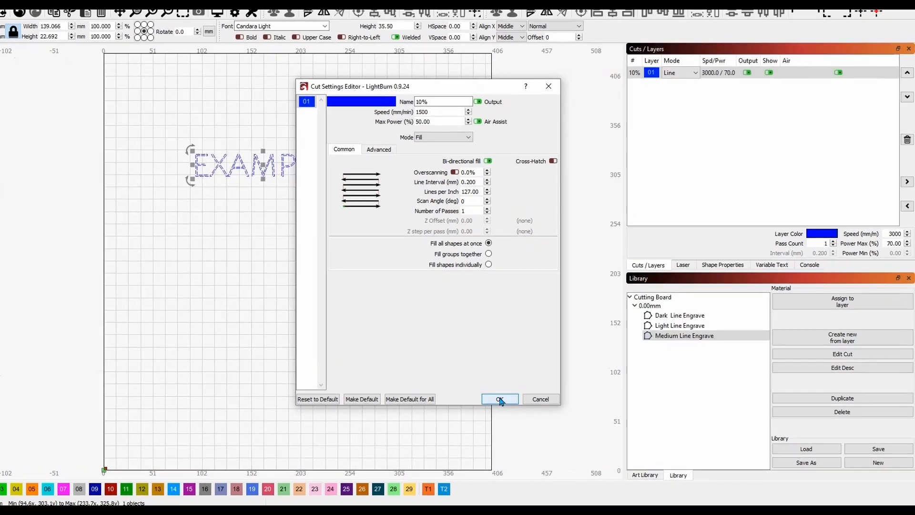
pyautogui.click(516, 401)
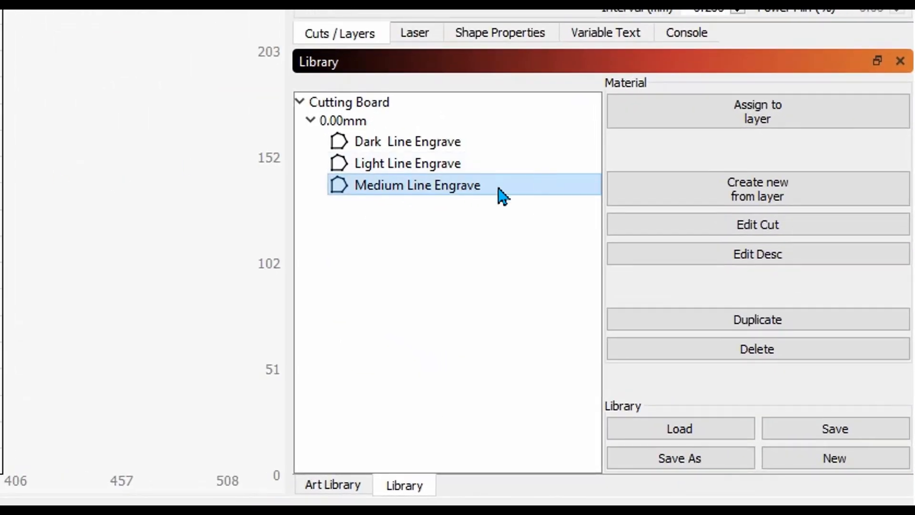
# Create a Cutting Board library entry from the layer with No Thickness and the description "Fill Engrave".
pyautogui.click(739, 187)
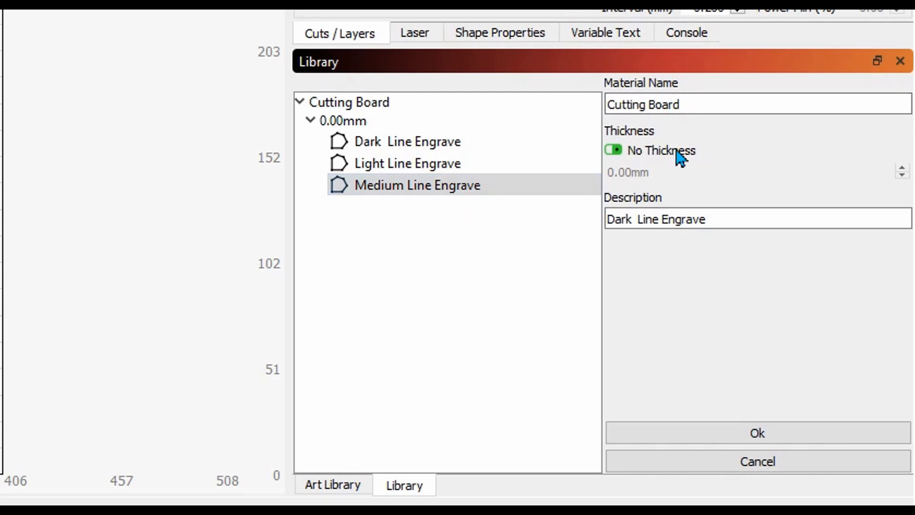
pyautogui.click(745, 220)
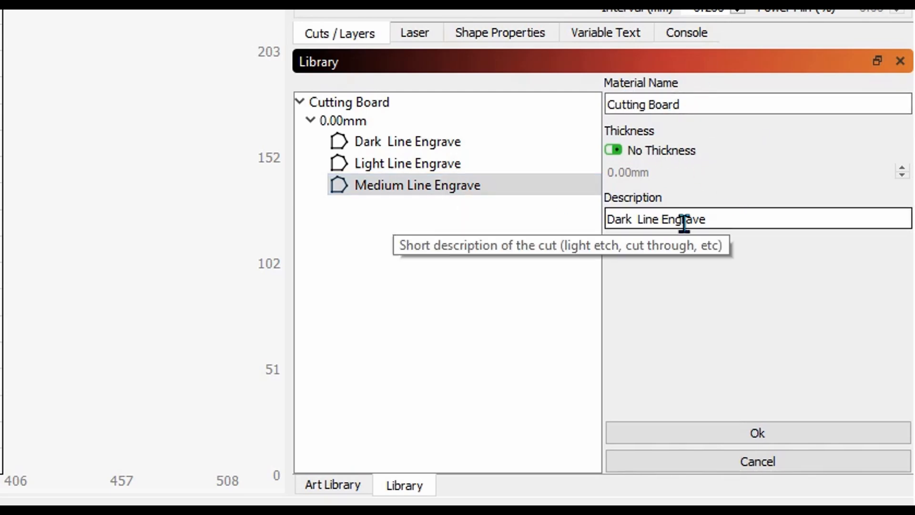
pyautogui.moveTo(660, 220); pyautogui.dragTo(606, 220)
pyautogui.press('BackSpace')
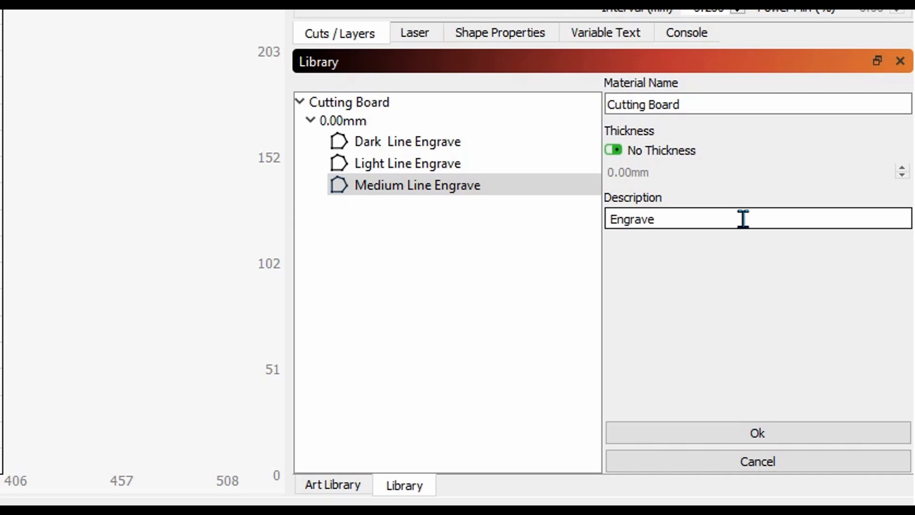
pyautogui.write('Fill')
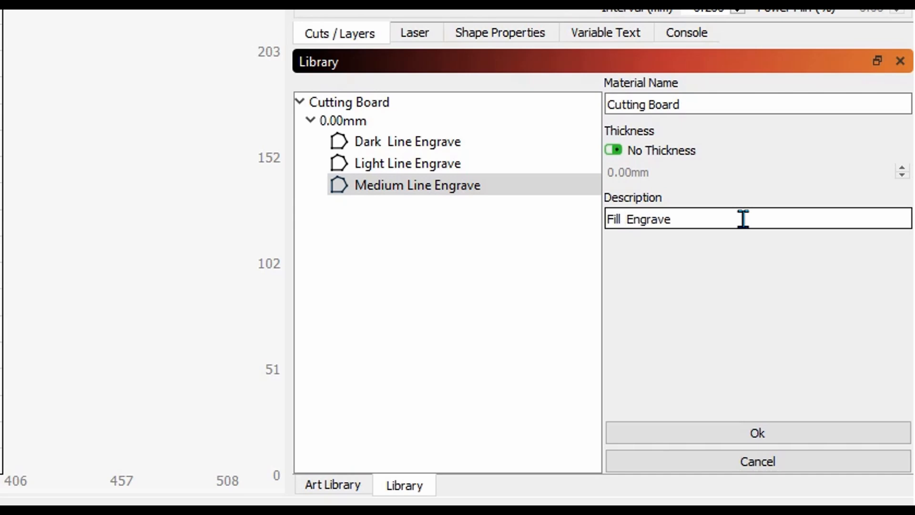
pyautogui.click(766, 436)
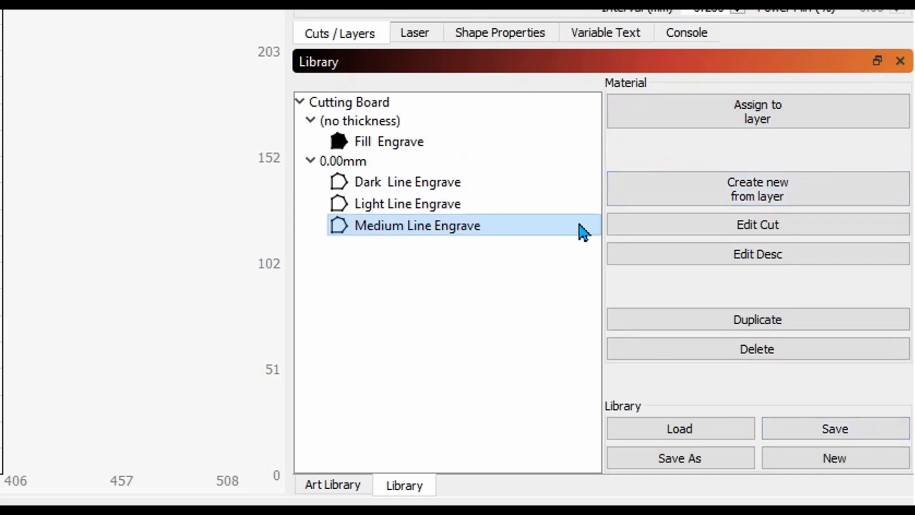
# Create another no-thickness Cutting Board library entry from the layer with the description "Fill Engrave Dark".
pyautogui.click(427, 153)
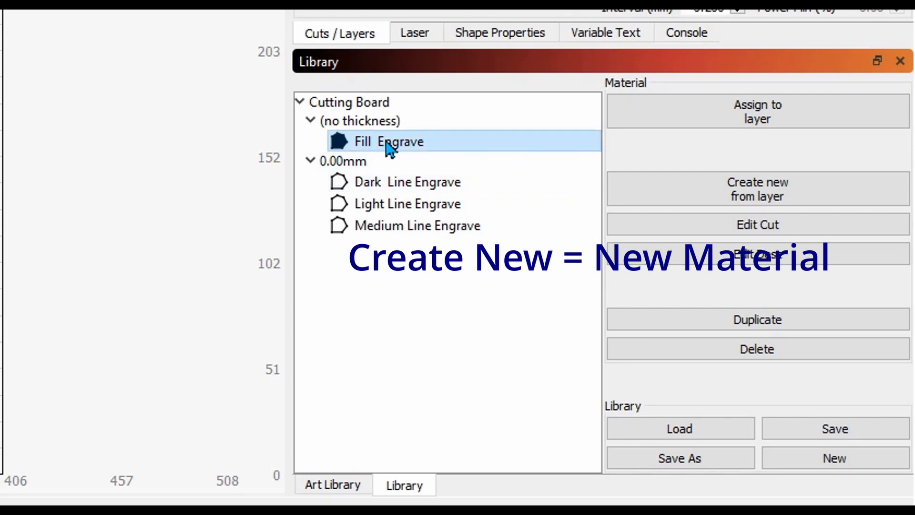
pyautogui.click(718, 199)
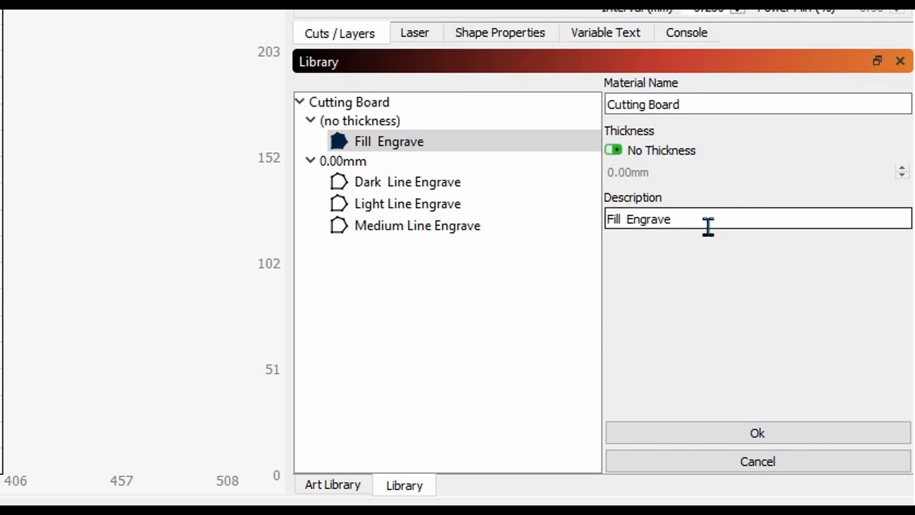
pyautogui.moveTo(708, 227); pyautogui.dragTo(677, 224)
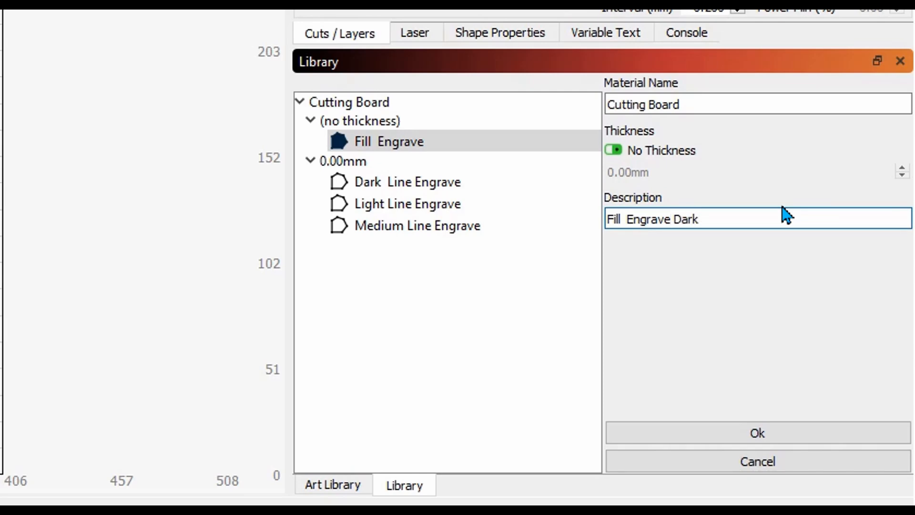
pyautogui.click(737, 433)
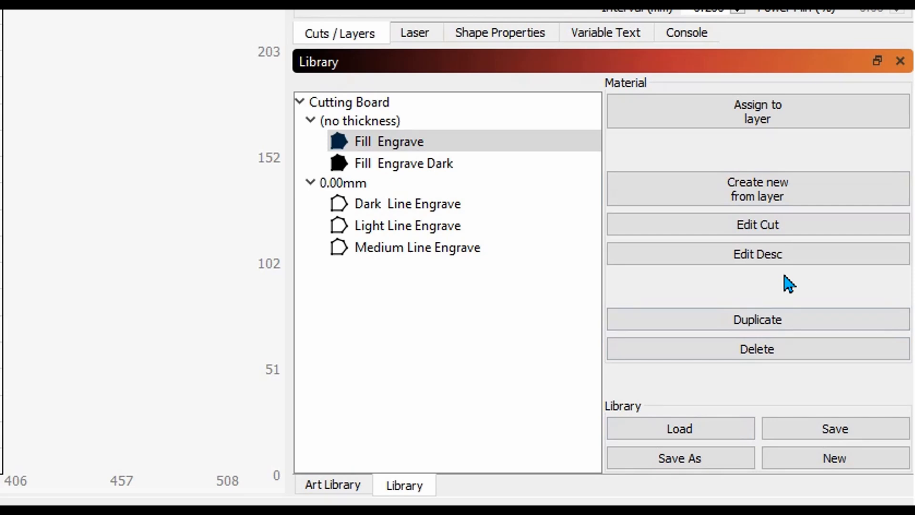
# Set the Fill Engrave Dark preset's maximum power to 75%.
pyautogui.doubleClick(408, 164)
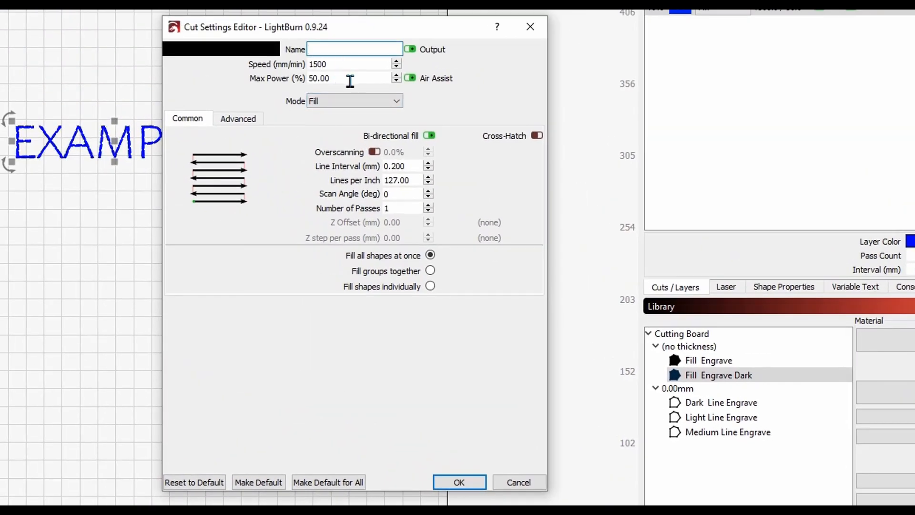
pyautogui.moveTo(330, 78); pyautogui.dragTo(304, 79)
pyautogui.write('7')
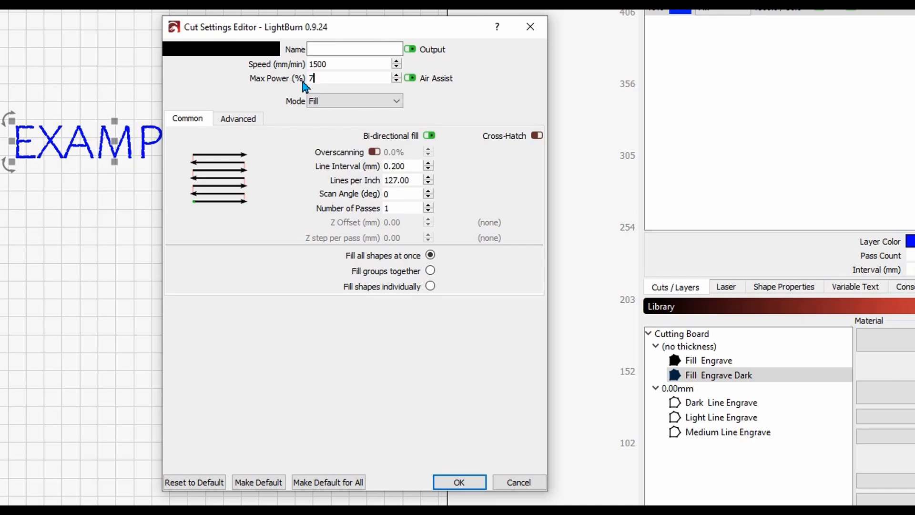
pyautogui.write('5')
pyautogui.click(455, 481)
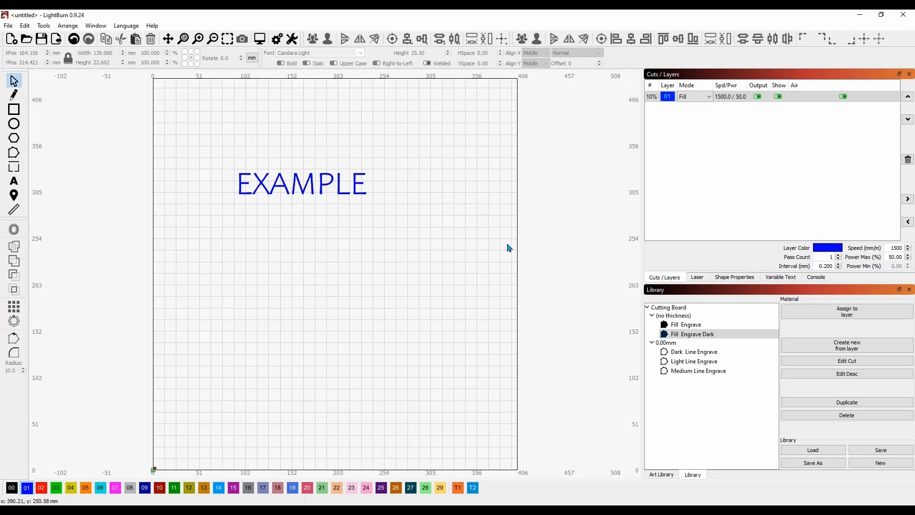
# Assign the Cutting Board Light Line Engrave preset to the layer of the EXAMPLE text and collapse the Cutting Board material.
pyautogui.click(322, 185)
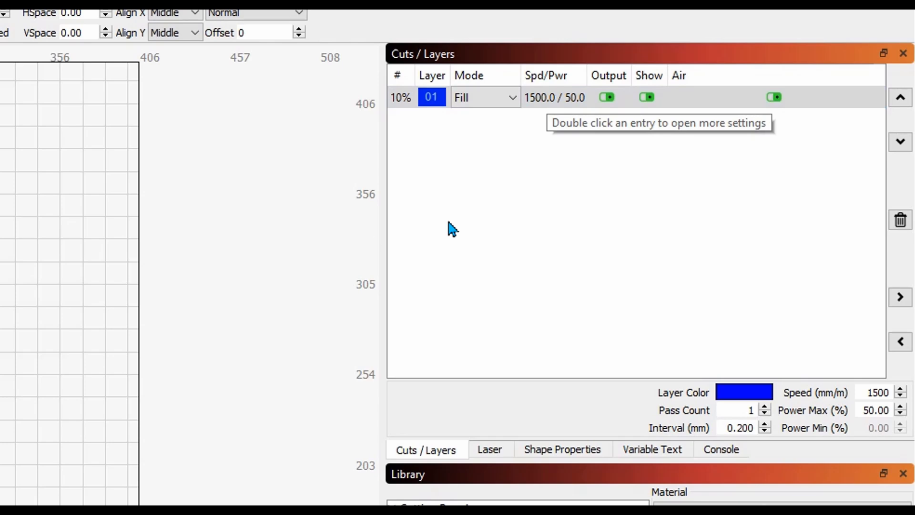
pyautogui.click(679, 96)
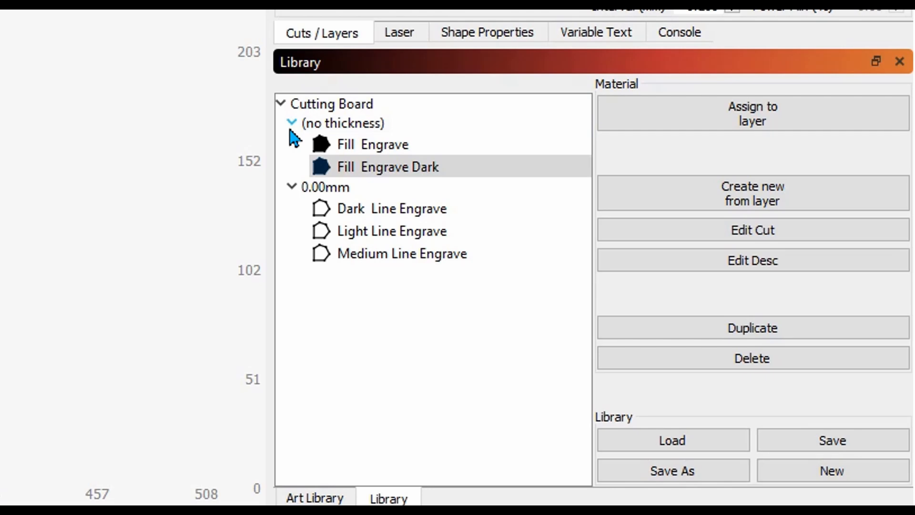
pyautogui.click(292, 122)
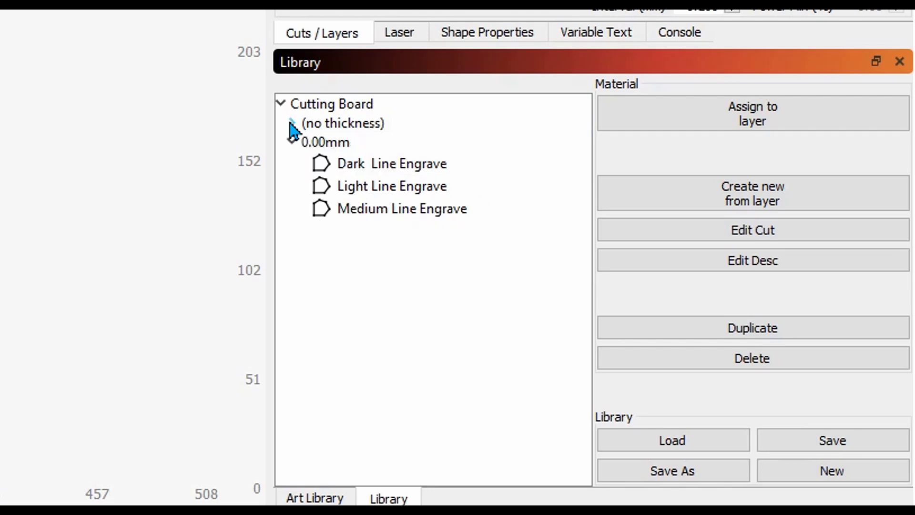
pyautogui.click(291, 142)
pyautogui.click(281, 104)
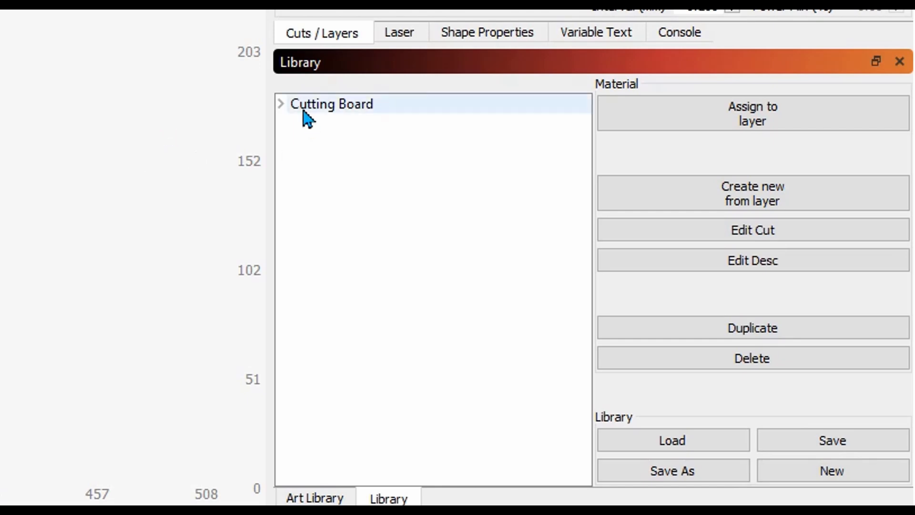
pyautogui.click(282, 107)
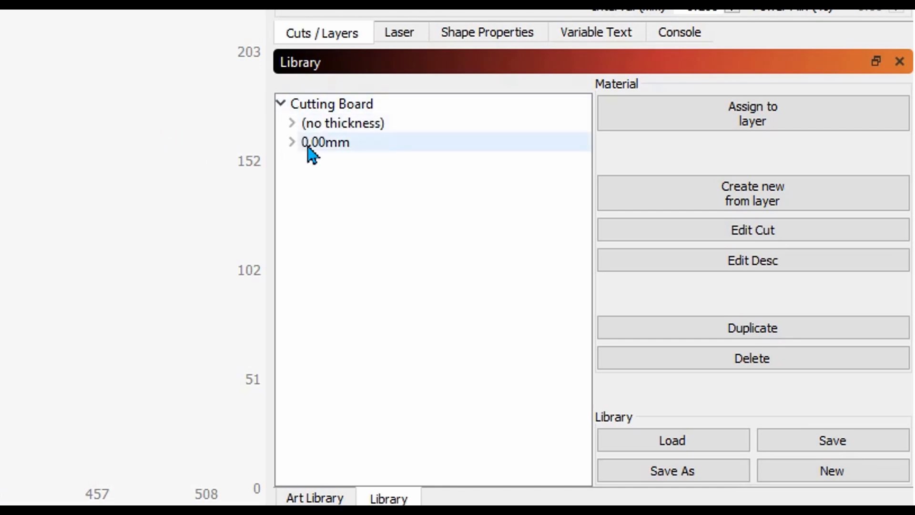
pyautogui.click(292, 123)
pyautogui.click(292, 187)
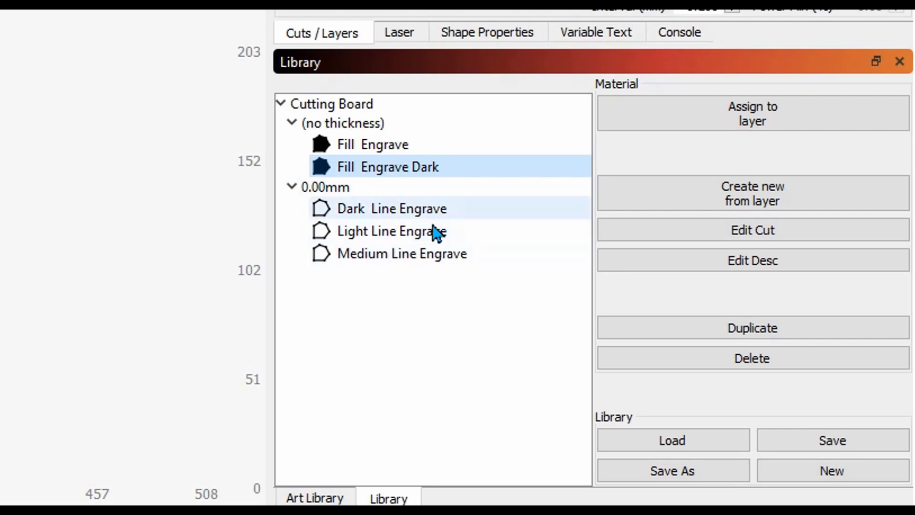
pyautogui.click(389, 234)
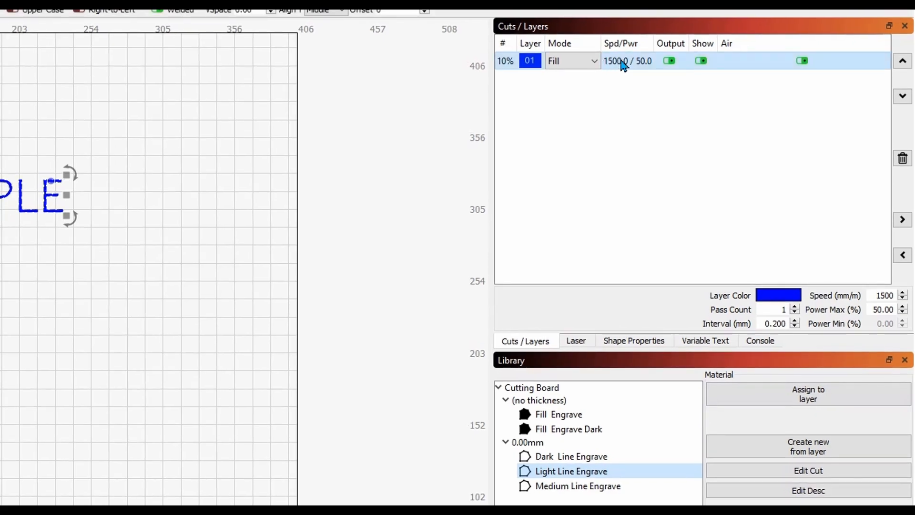
pyautogui.click(779, 391)
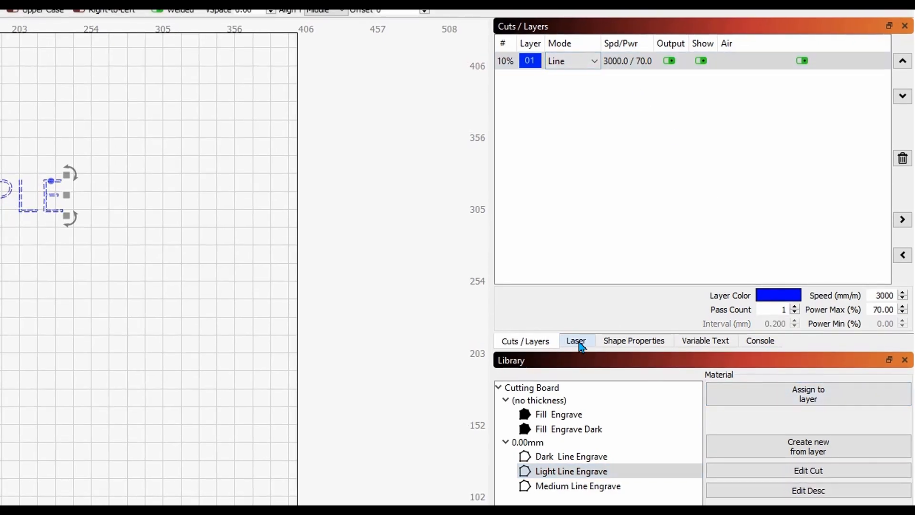
pyautogui.click(498, 387)
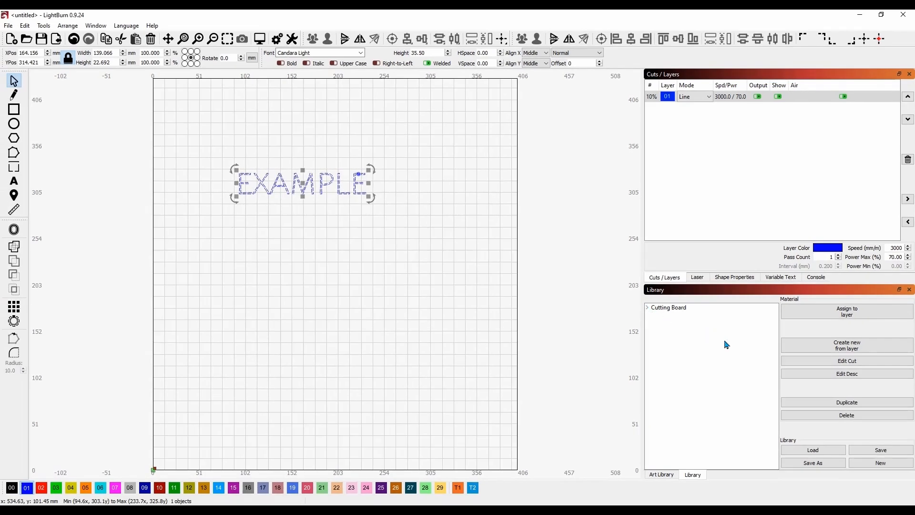
# Set layer 01's speed to 1500 mm/min and its maximum power to 90%.
pyautogui.doubleClick(644, 92)
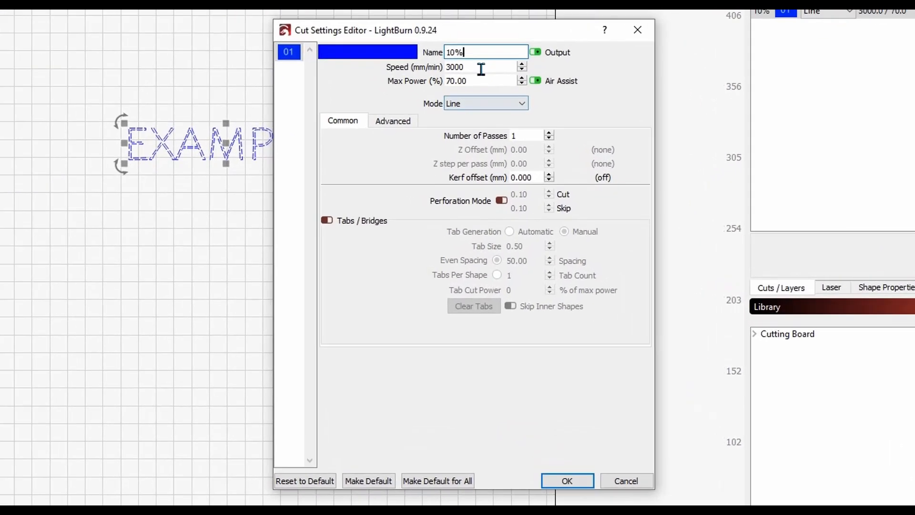
pyautogui.click(482, 68)
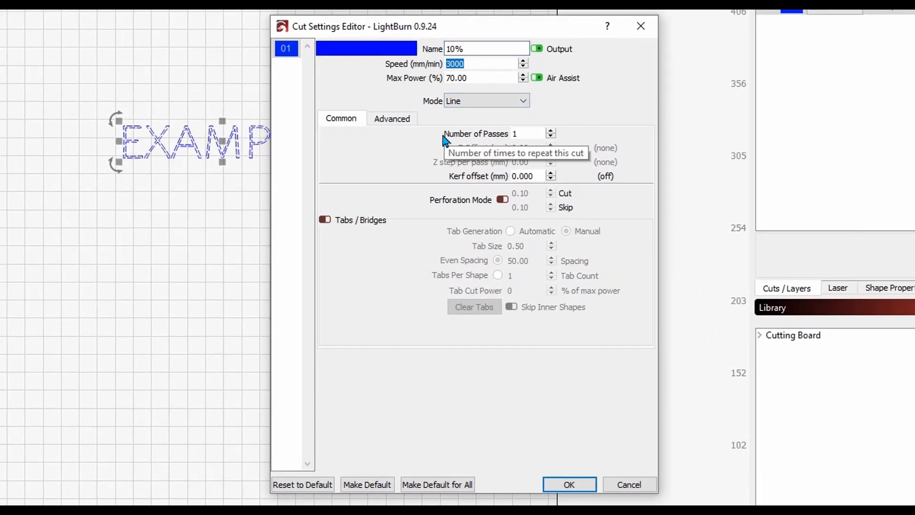
pyautogui.write('1500')
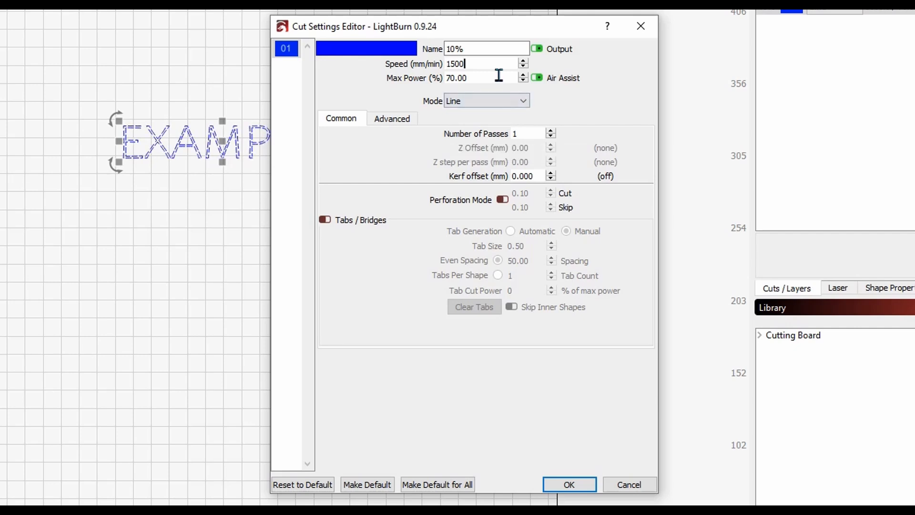
pyautogui.moveTo(496, 77); pyautogui.dragTo(423, 71)
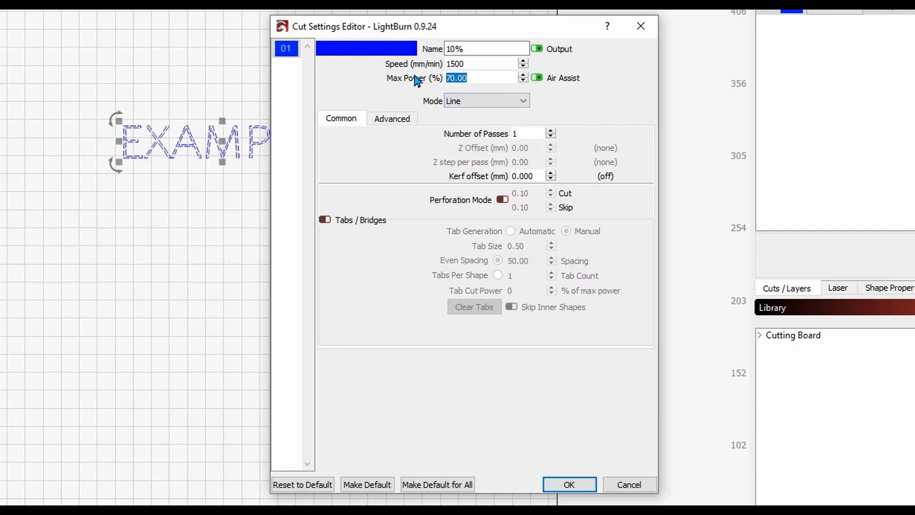
pyautogui.write('90')
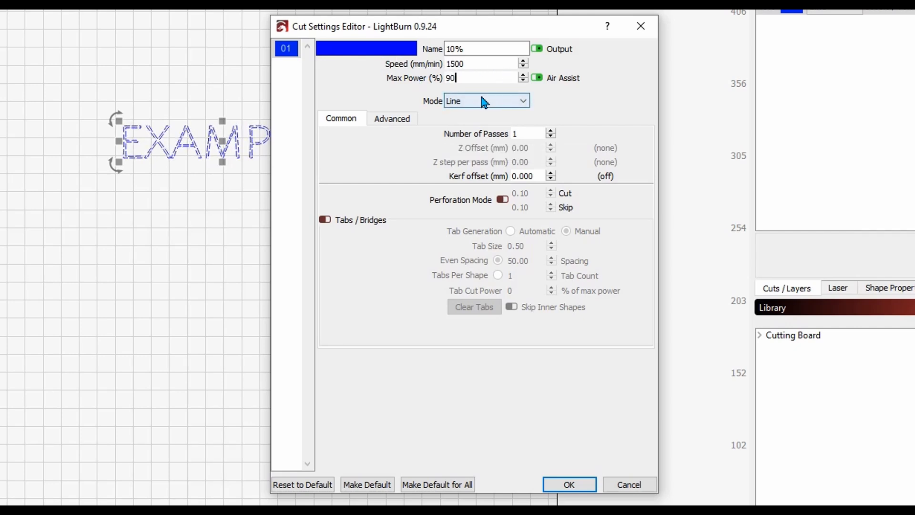
pyautogui.click(571, 483)
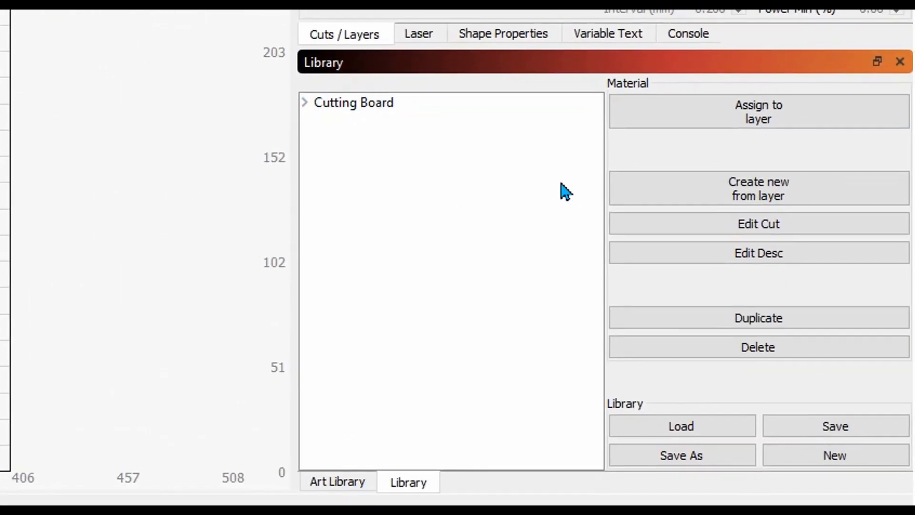
# Create a new library entry from the layer for material Cardboard, 4.00 mm thick, with the description "Cut".
pyautogui.click(720, 194)
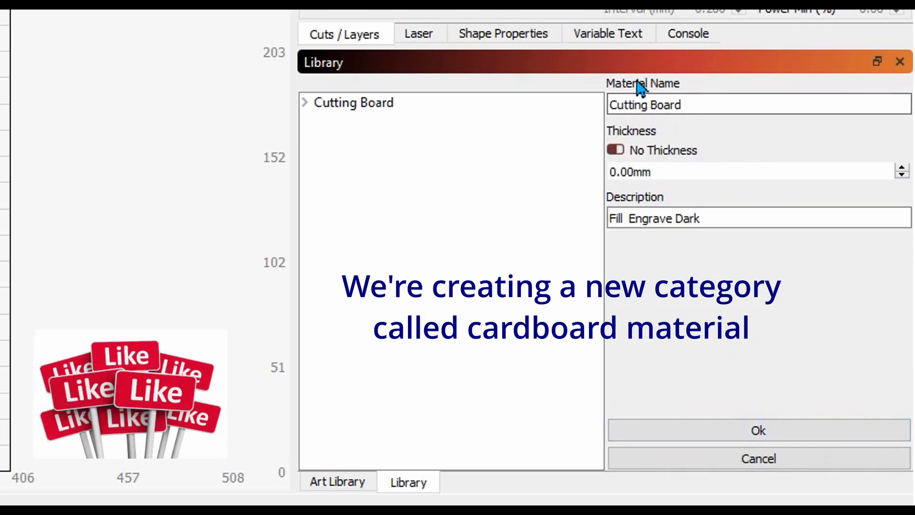
pyautogui.click(633, 99)
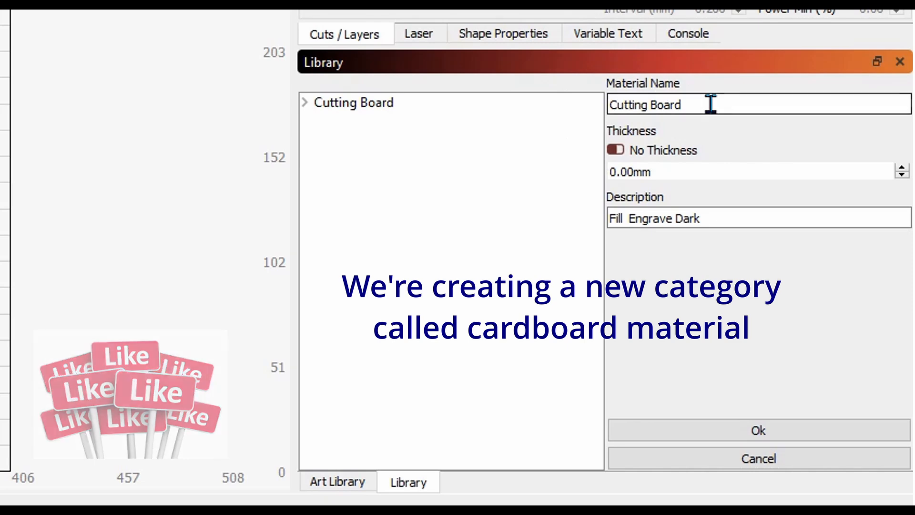
pyautogui.moveTo(696, 100); pyautogui.dragTo(609, 100)
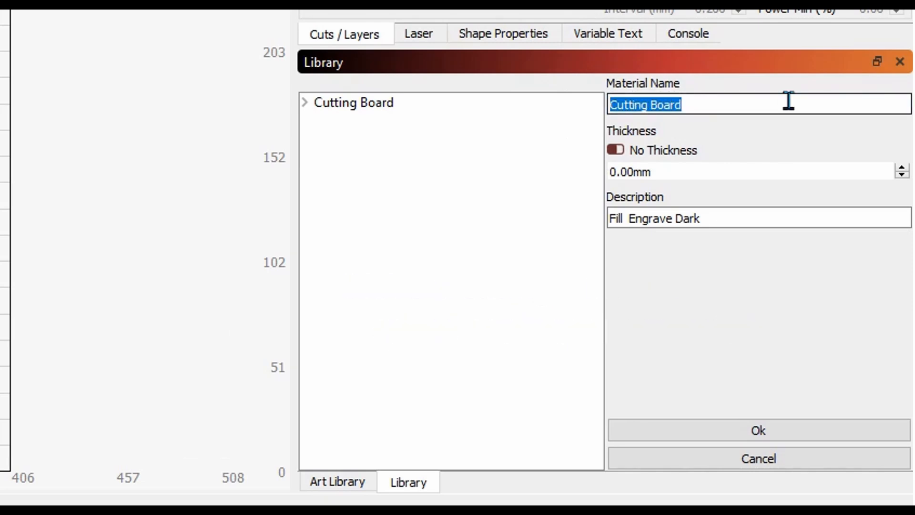
pyautogui.write('Cardboard')
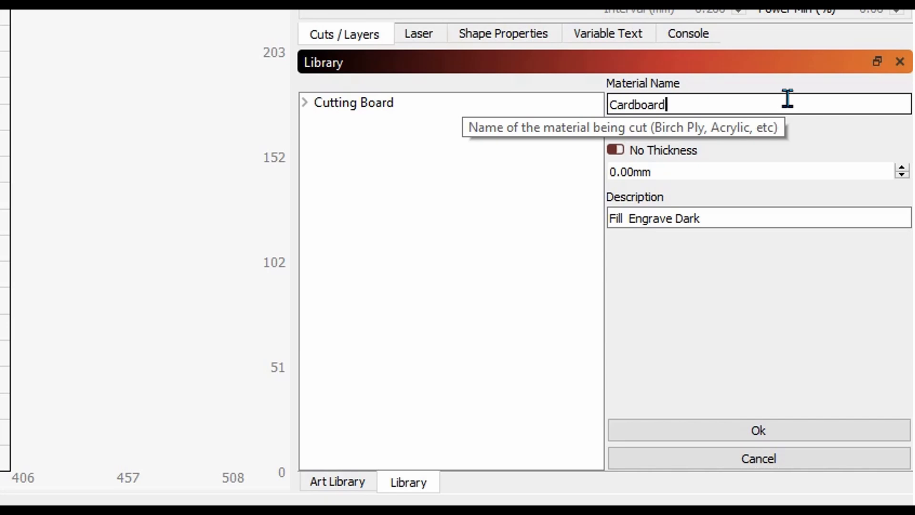
pyautogui.click(901, 168)
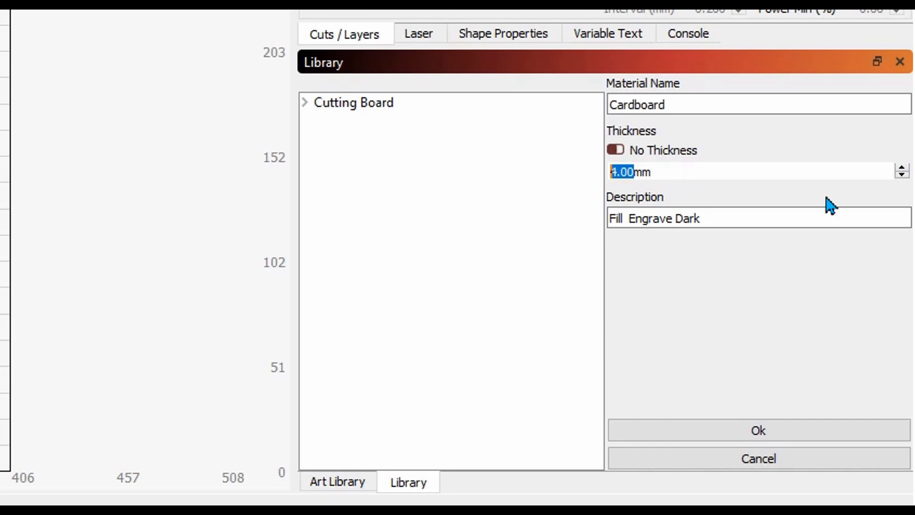
pyautogui.moveTo(745, 216); pyautogui.dragTo(606, 220)
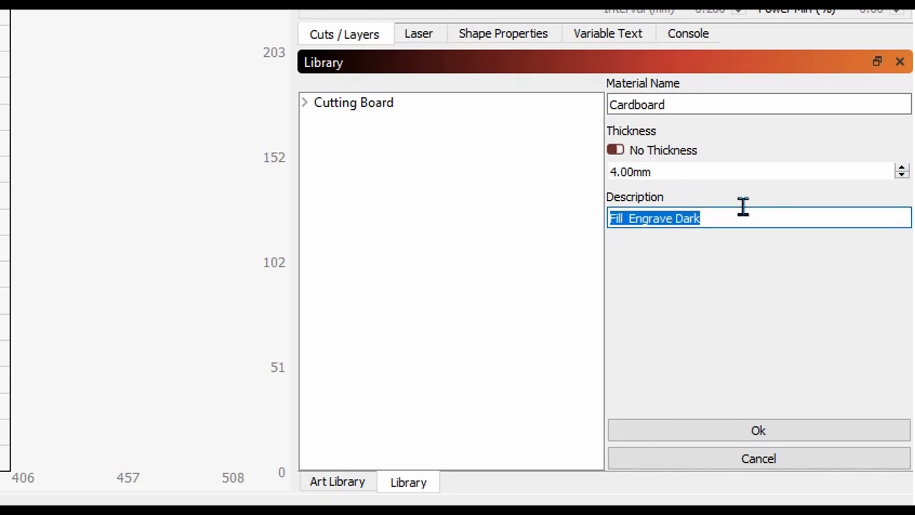
pyautogui.write('Cut')
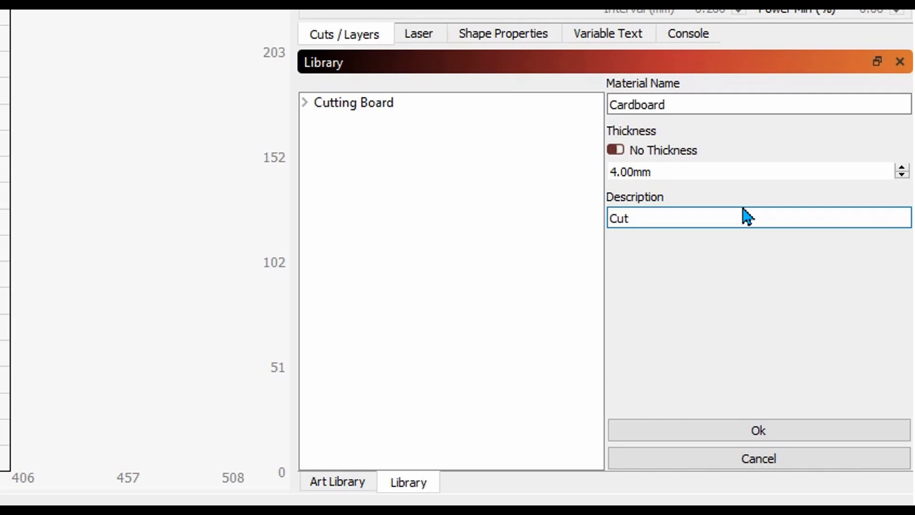
pyautogui.click(704, 438)
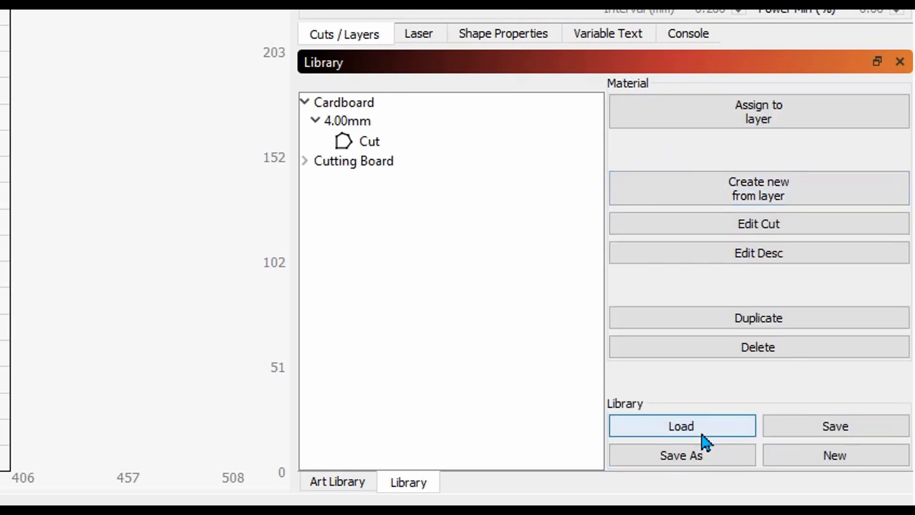
# Duplicate the Cardboard Cut preset as a no-thickness entry with the description "Engrave".
pyautogui.click(305, 102)
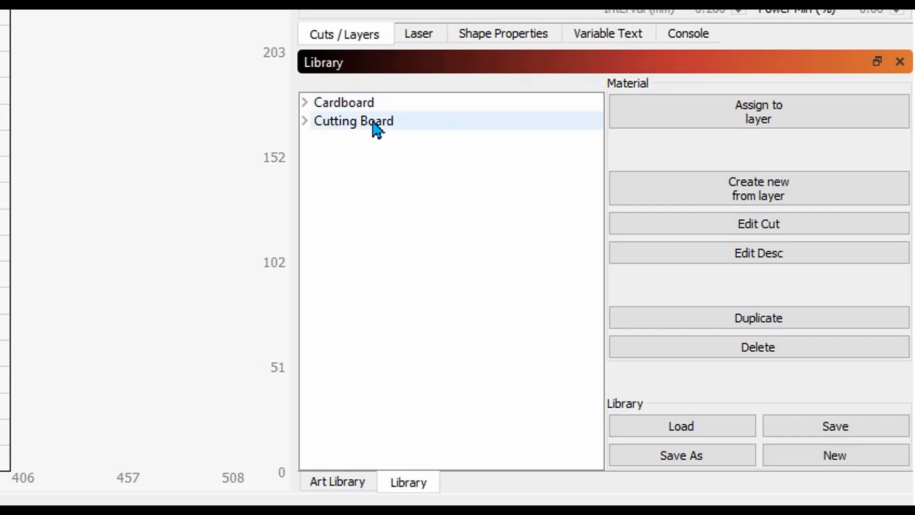
pyautogui.click(306, 102)
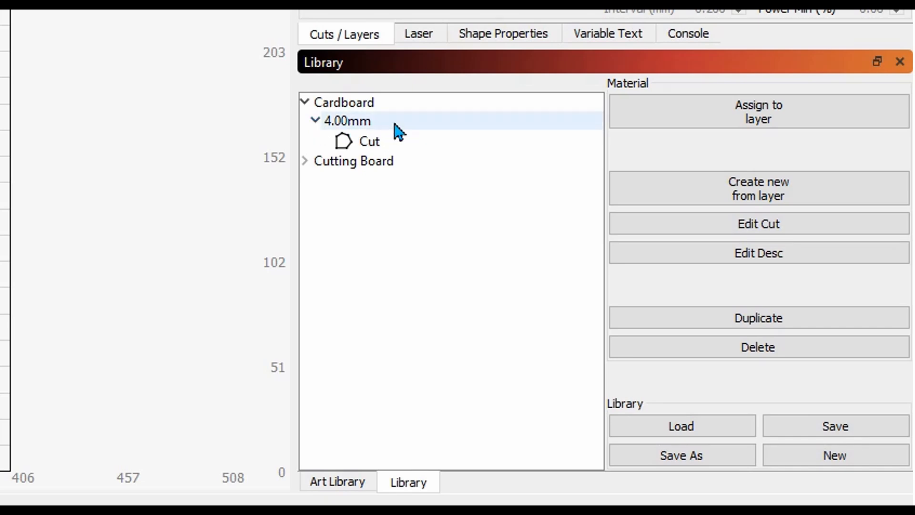
pyautogui.click(370, 147)
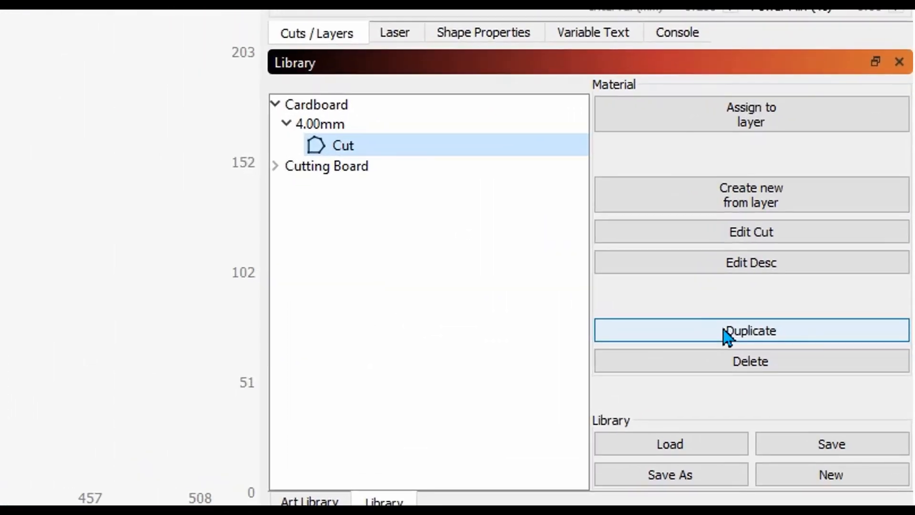
pyautogui.click(838, 403)
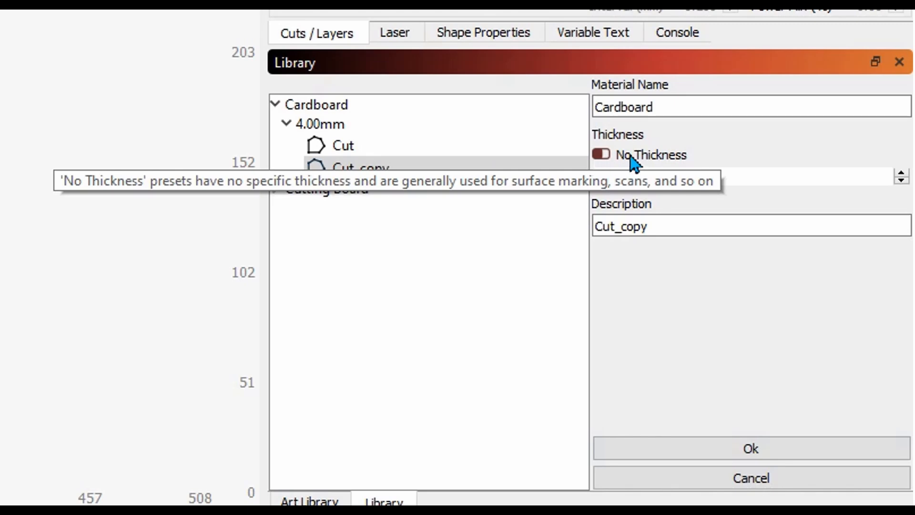
pyautogui.click(602, 157)
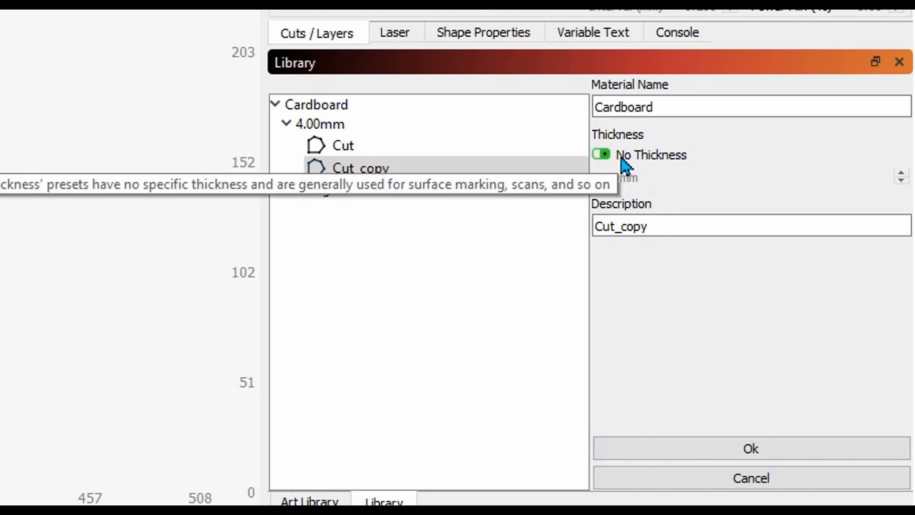
pyautogui.click(718, 229)
pyautogui.moveTo(696, 230); pyautogui.dragTo(578, 237)
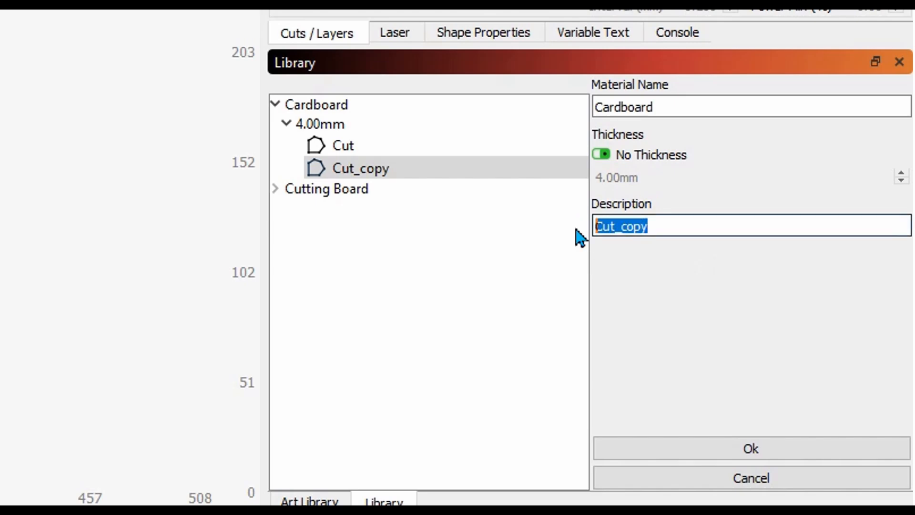
pyautogui.write('Engrave')
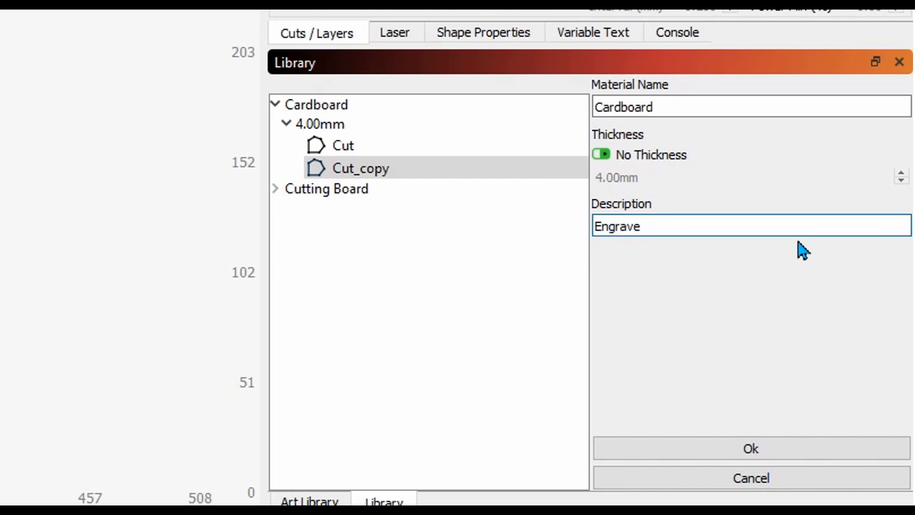
pyautogui.click(711, 450)
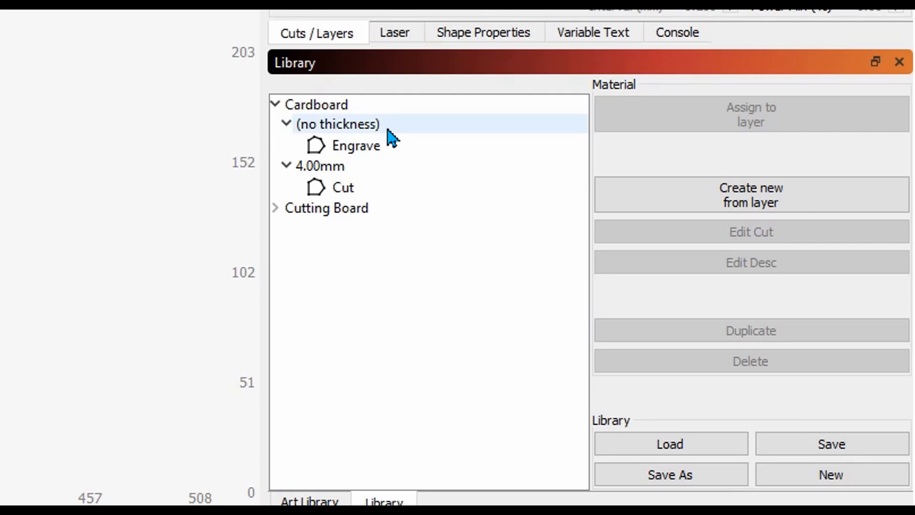
# Assign the 4 mm Cardboard Cut preset to the layer and collapse the Cardboard material.
pyautogui.click(356, 152)
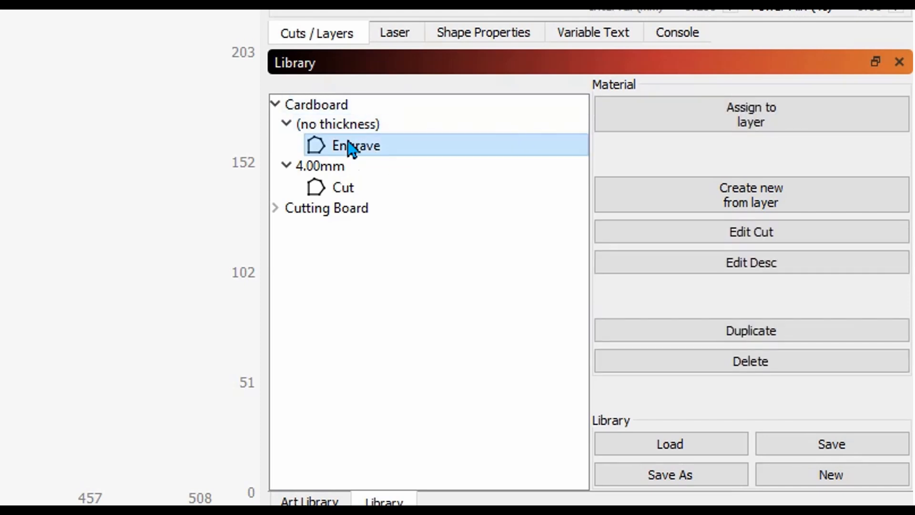
pyautogui.click(319, 104)
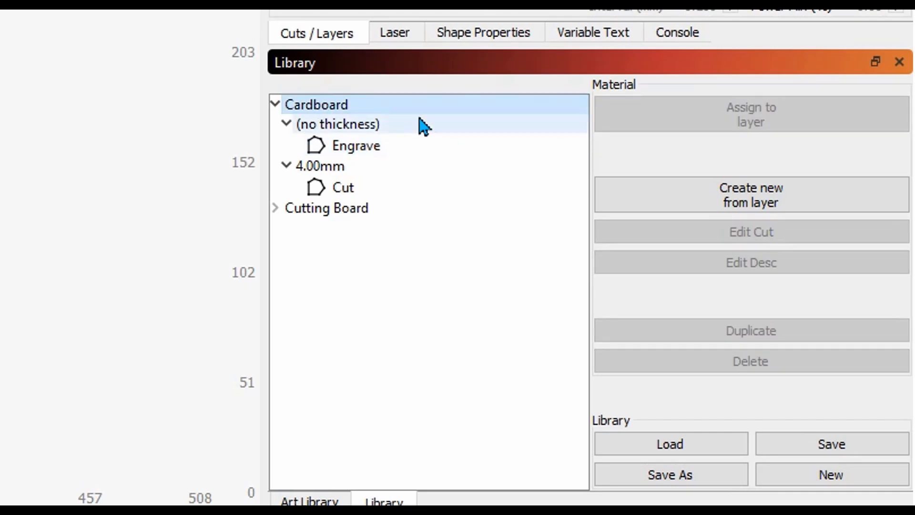
pyautogui.click(376, 150)
pyautogui.click(372, 189)
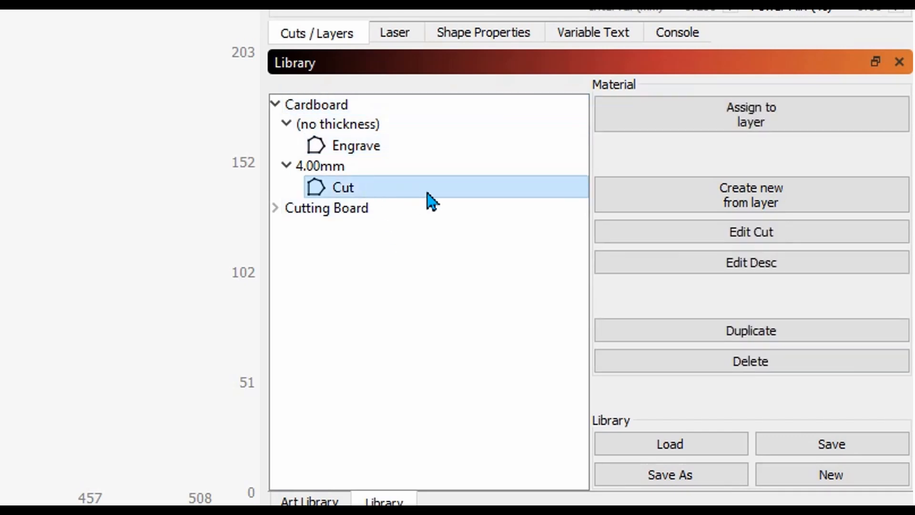
pyautogui.click(677, 110)
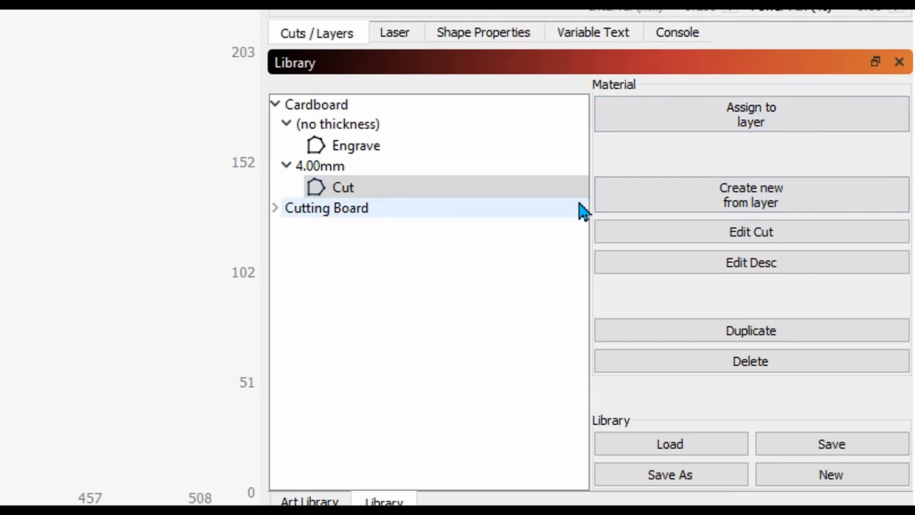
pyautogui.click(276, 106)
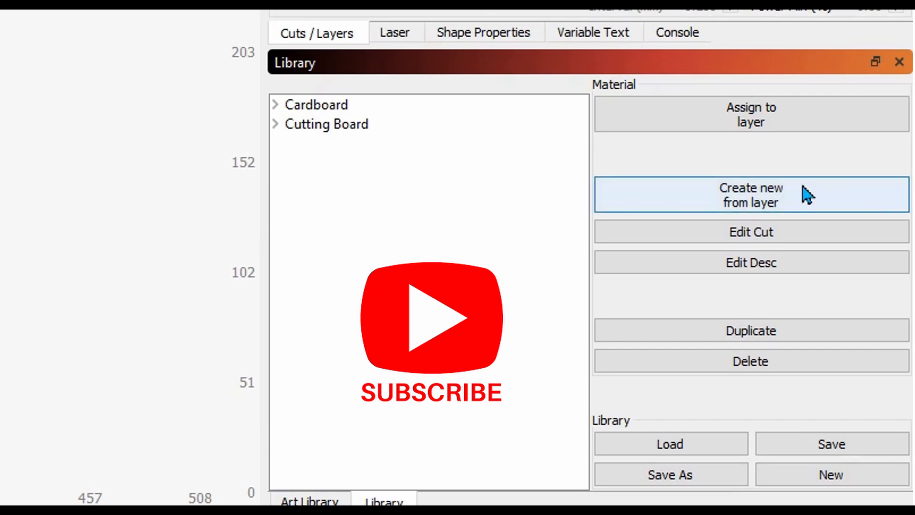
# Create a new library entry from the layer for material Plywood, 3.00 mm thick, with the description "Engrave Light".
pyautogui.click(781, 202)
pyautogui.moveTo(678, 102); pyautogui.dragTo(589, 114)
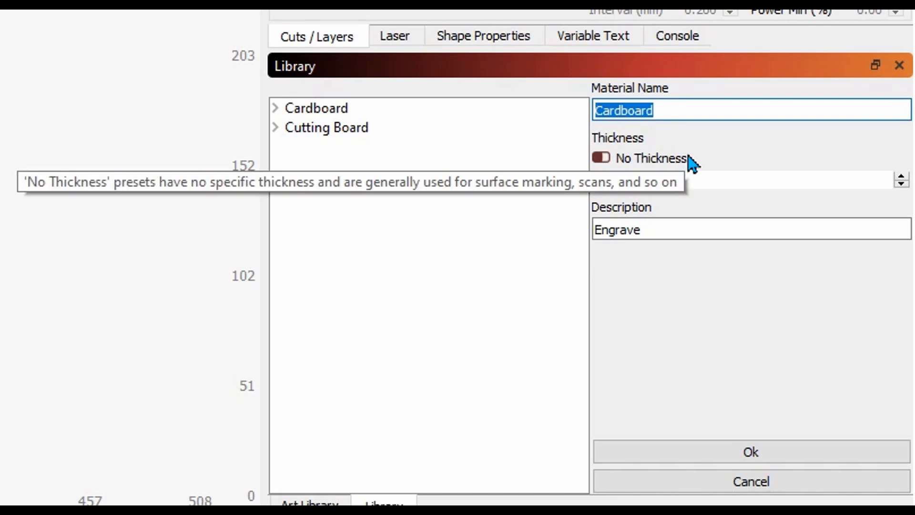
pyautogui.write('Plywood')
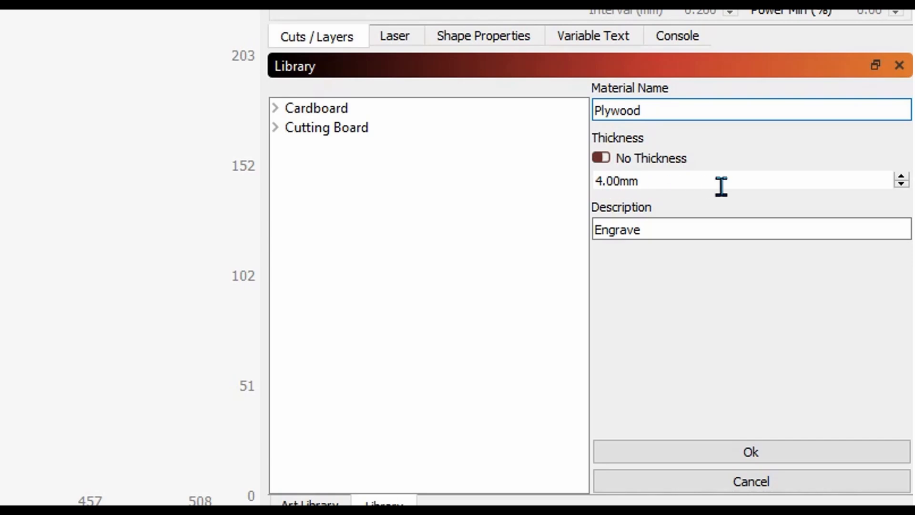
pyautogui.click(901, 183)
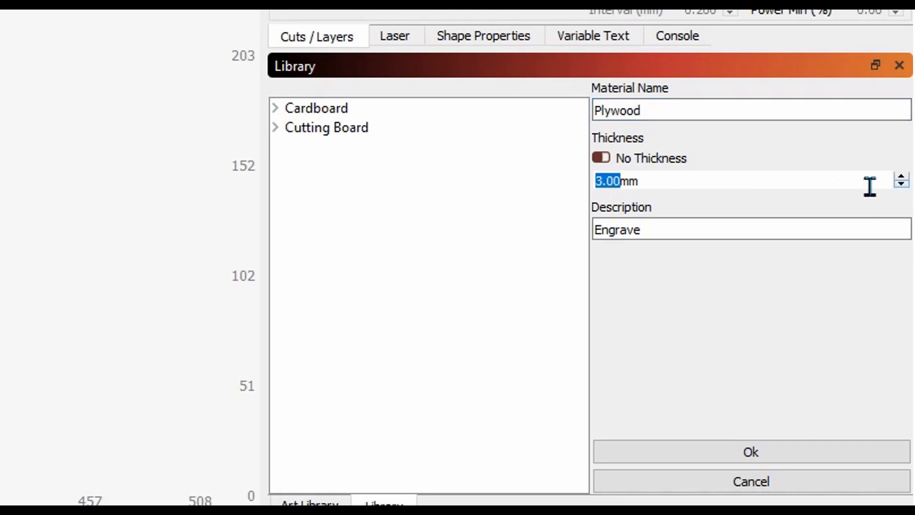
pyautogui.click(681, 237)
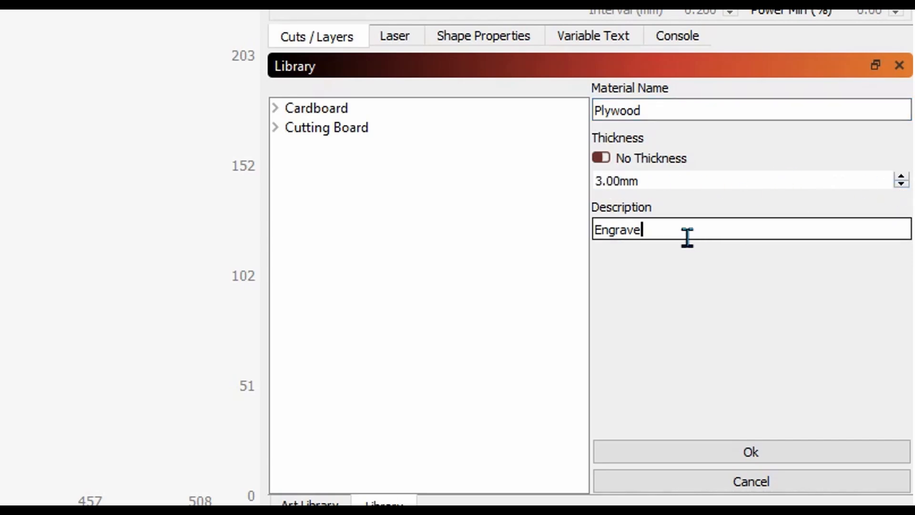
pyautogui.moveTo(690, 234); pyautogui.dragTo(539, 251)
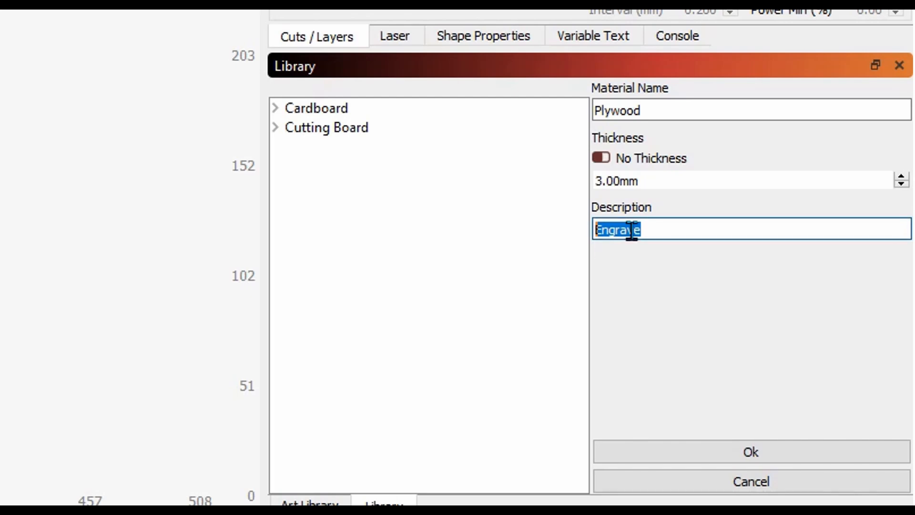
pyautogui.click(691, 229)
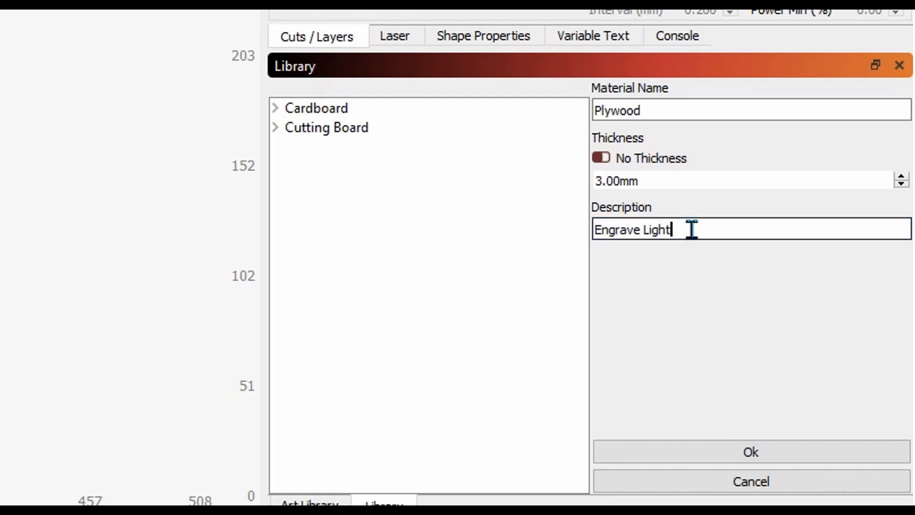
pyautogui.click(728, 451)
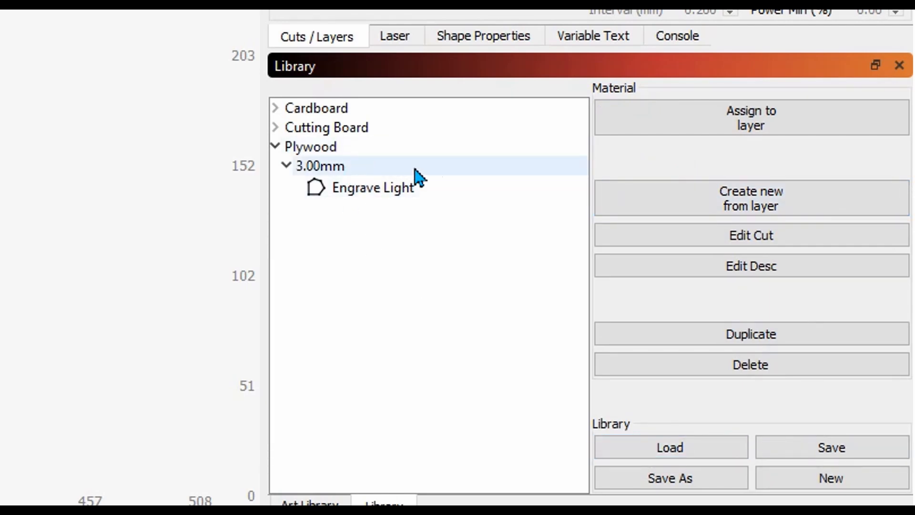
# Set the Plywood Engrave Light preset's speed to 2000 mm/min and its maximum power to 40%.
pyautogui.click(389, 206)
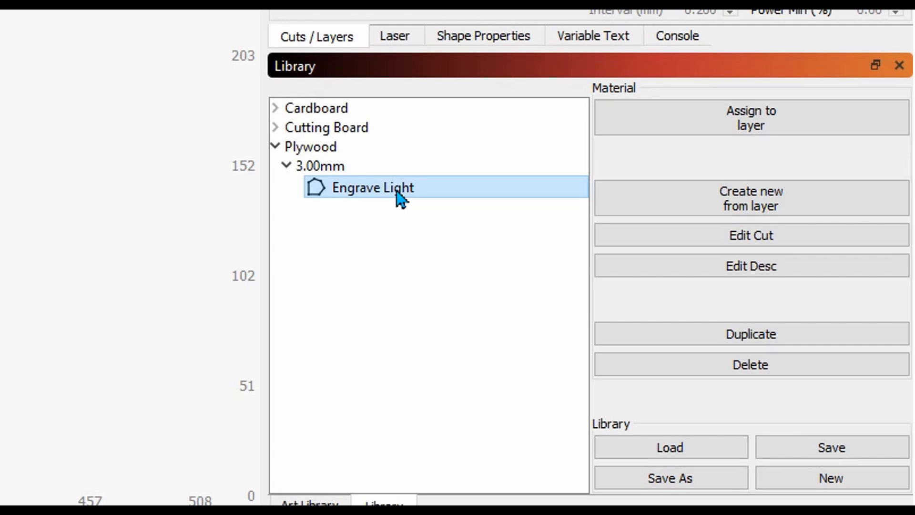
pyautogui.doubleClick(397, 191)
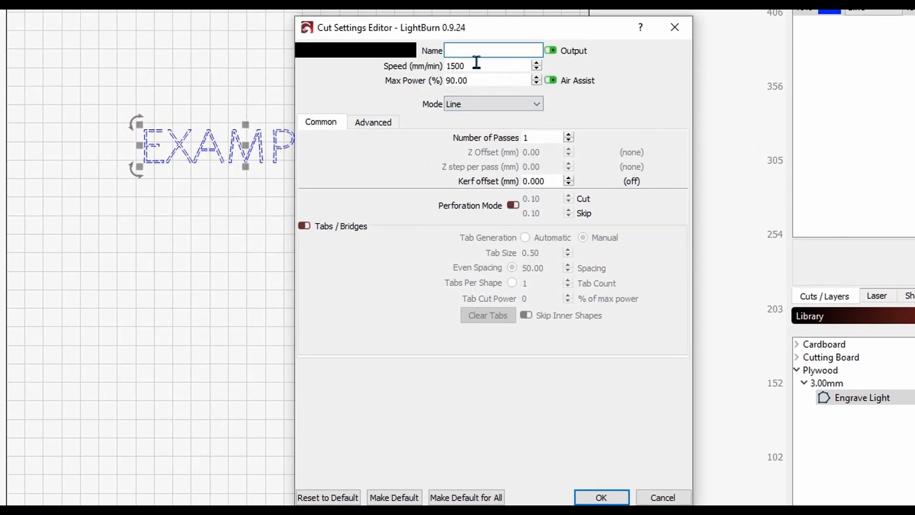
pyautogui.moveTo(483, 66); pyautogui.dragTo(442, 66)
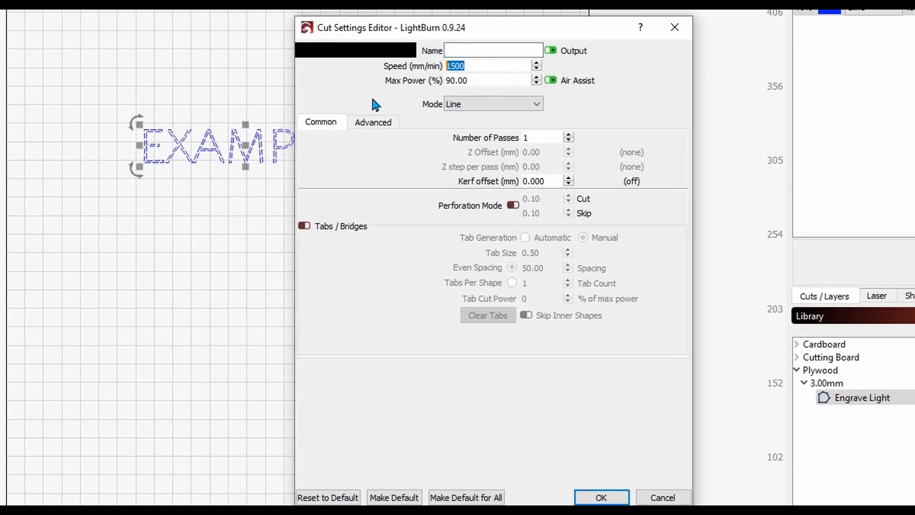
pyautogui.write('2000')
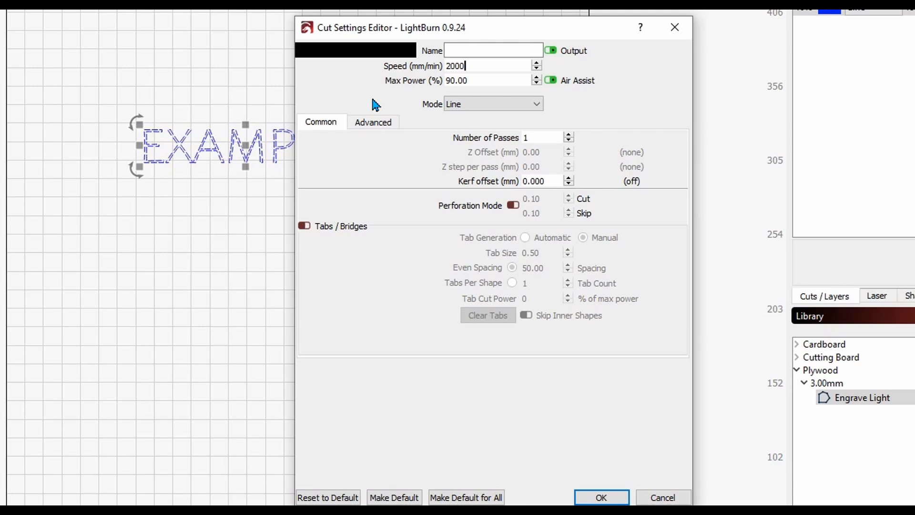
pyautogui.moveTo(489, 80); pyautogui.dragTo(450, 80)
pyautogui.write('40')
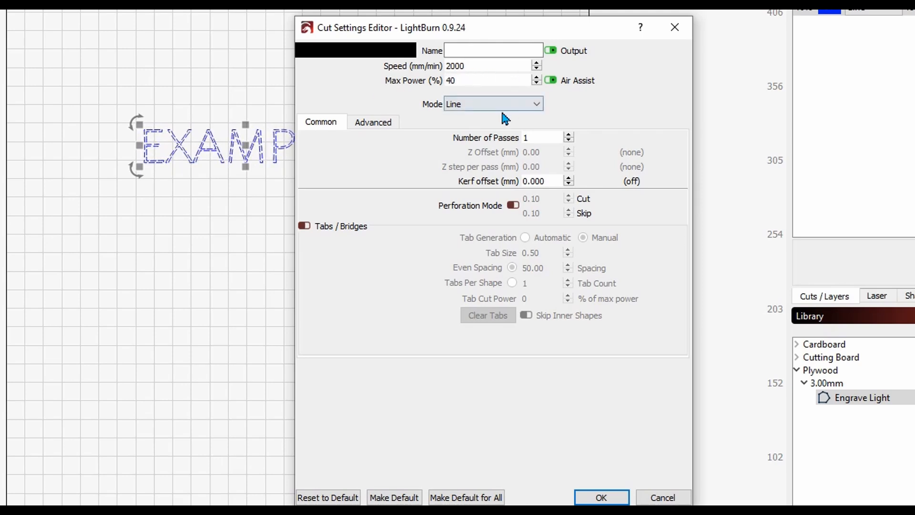
pyautogui.click(602, 496)
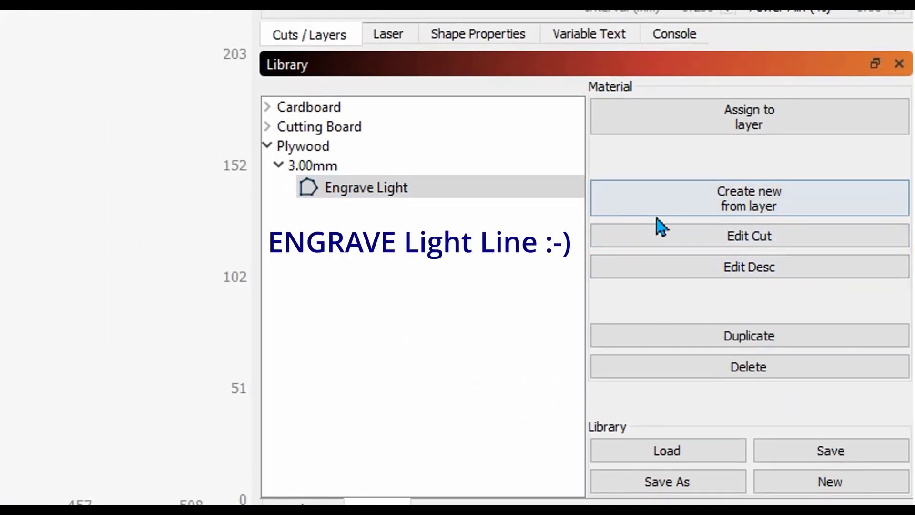
# Change the description of the 3 mm Plywood Engrave Light preset to "Engrave Light Line".
pyautogui.click(686, 273)
pyautogui.click(708, 233)
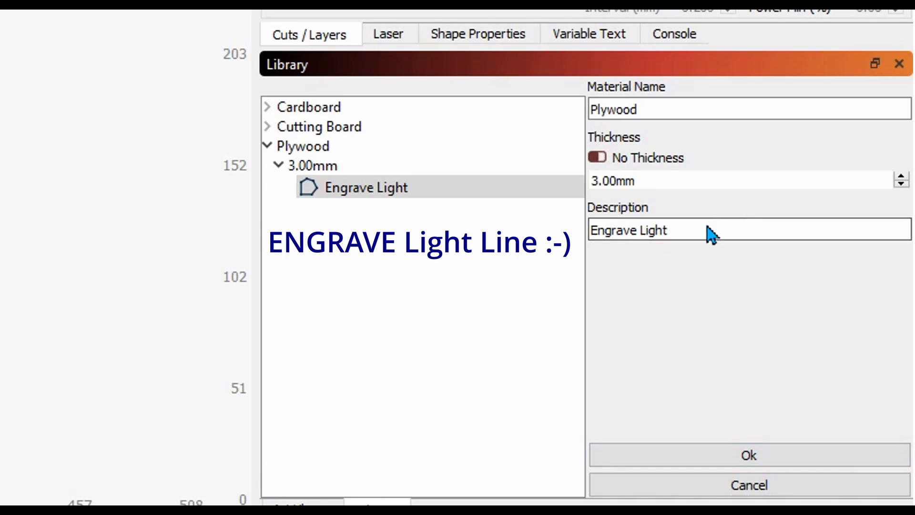
pyautogui.write('Line')
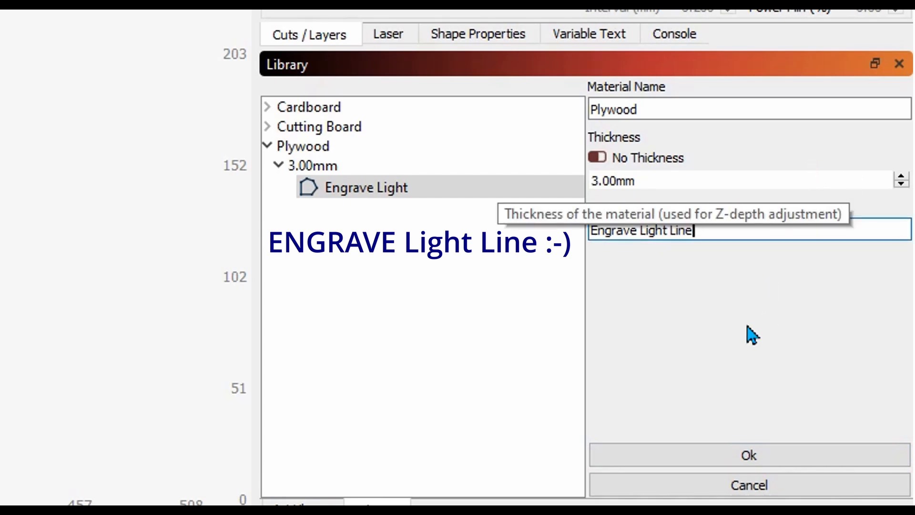
pyautogui.click(732, 454)
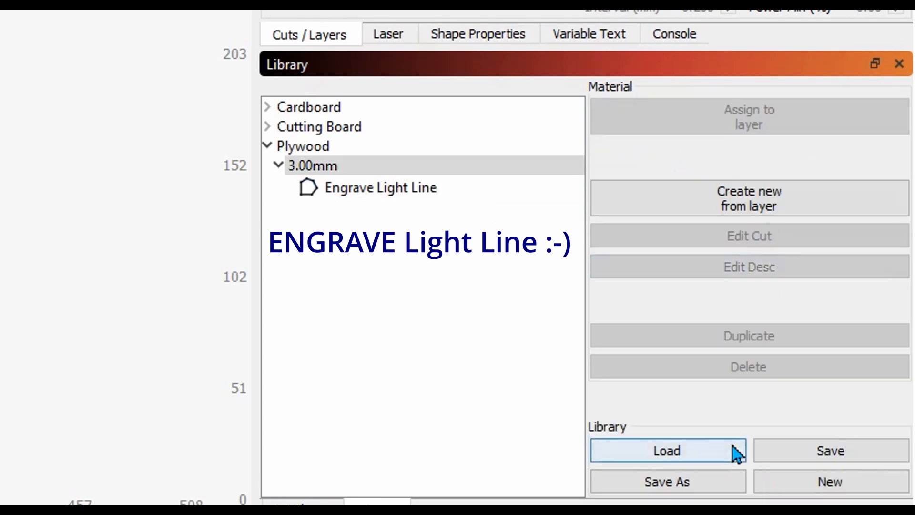
# Duplicate the Plywood Engrave Light Line preset at 3.00 mm with the description "Engrave Light".
pyautogui.click(407, 195)
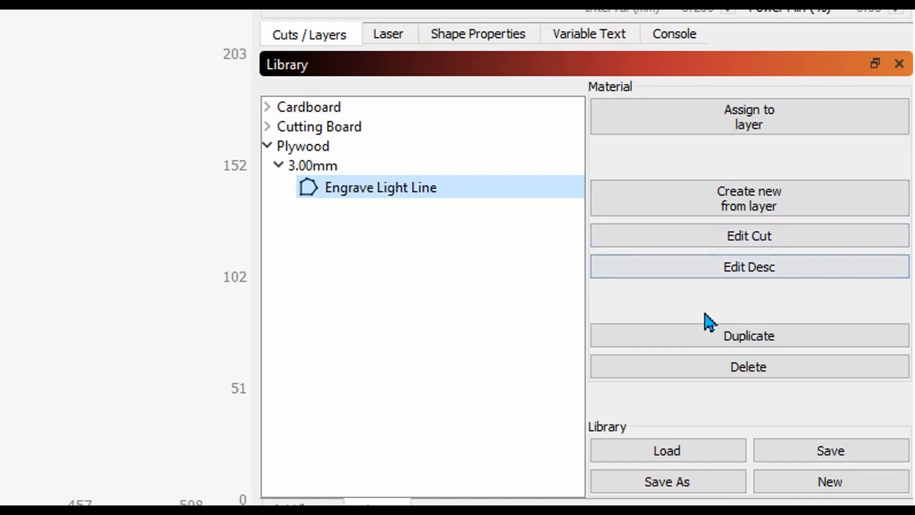
pyautogui.click(717, 339)
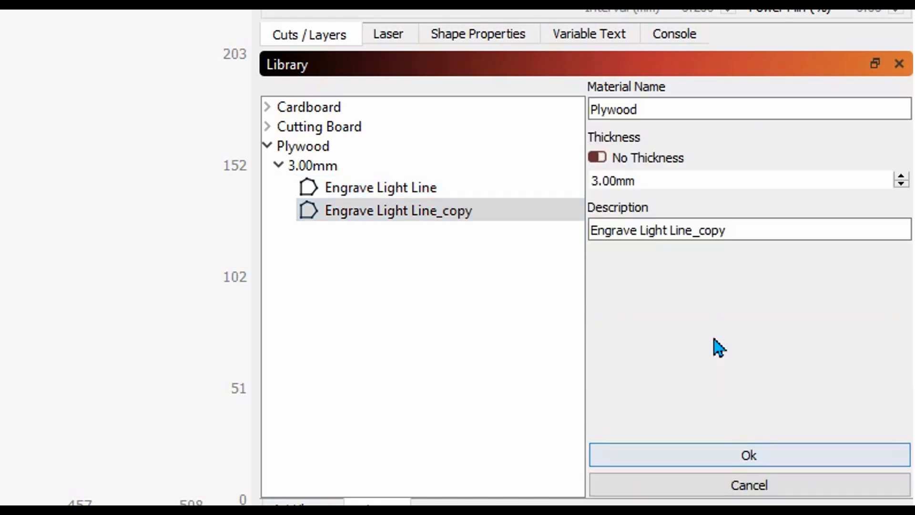
pyautogui.click(723, 235)
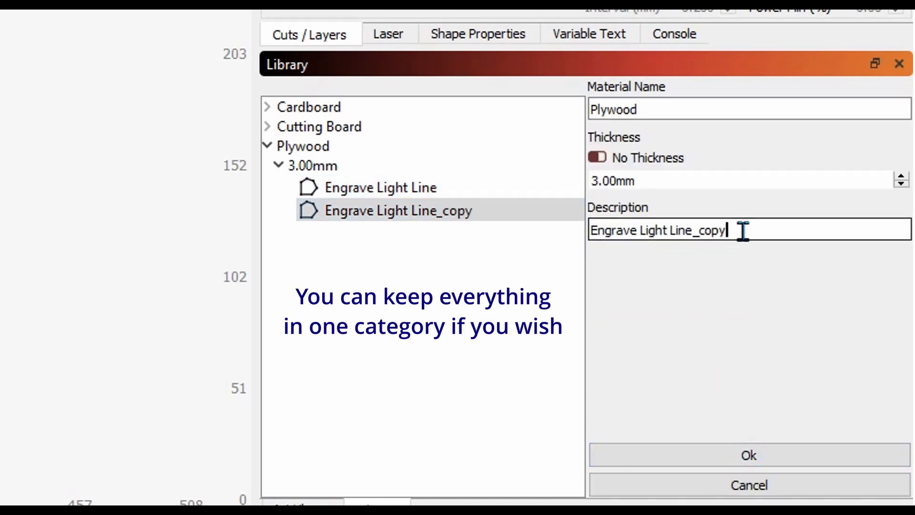
pyautogui.press('BackSpace')
pyautogui.press('BackSpace')
pyautogui.press('BackSpace')
pyautogui.press('BackSpace')
pyautogui.press('BackSpace')
pyautogui.press('BackSpace')
pyautogui.press('BackSpace')
pyautogui.press('BackSpace')
pyautogui.press('BackSpace')
pyautogui.press('BackSpace')
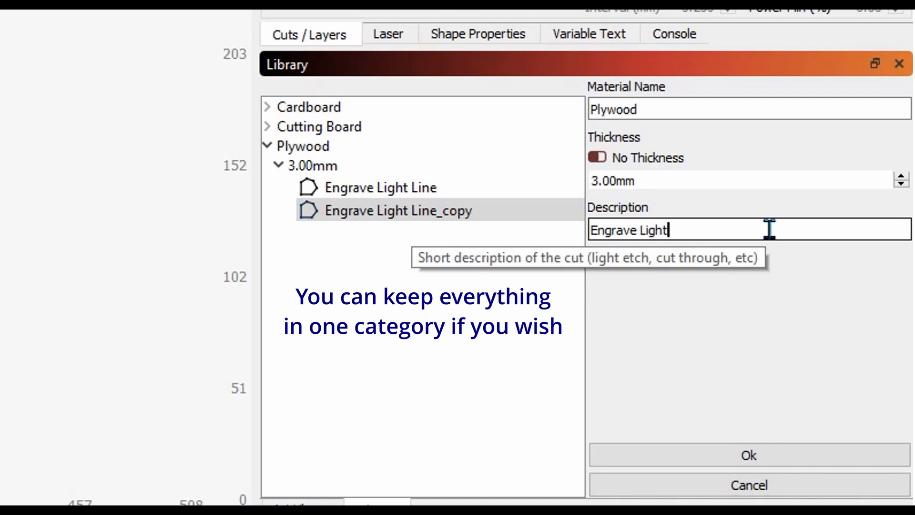
pyautogui.click(742, 455)
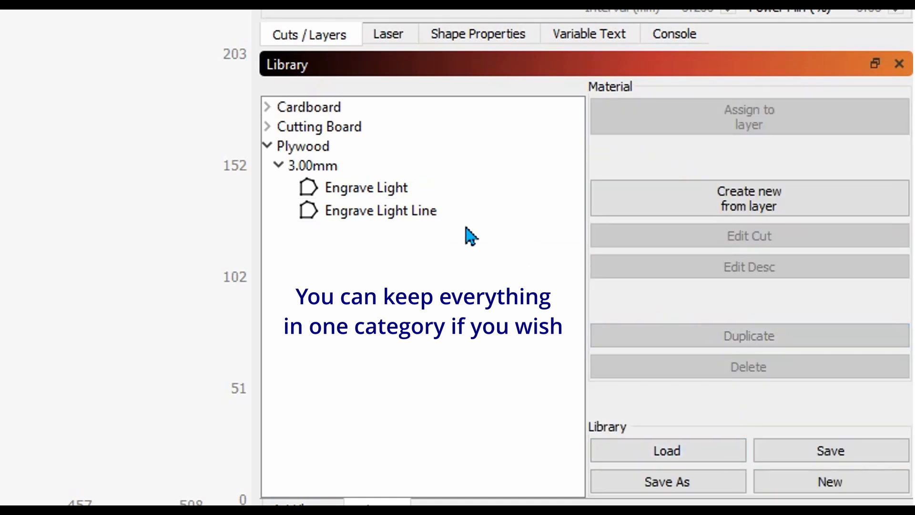
# Rename the duplicated Plywood Engrave Light preset's description to "Engrave Light Photo".
pyautogui.click(402, 191)
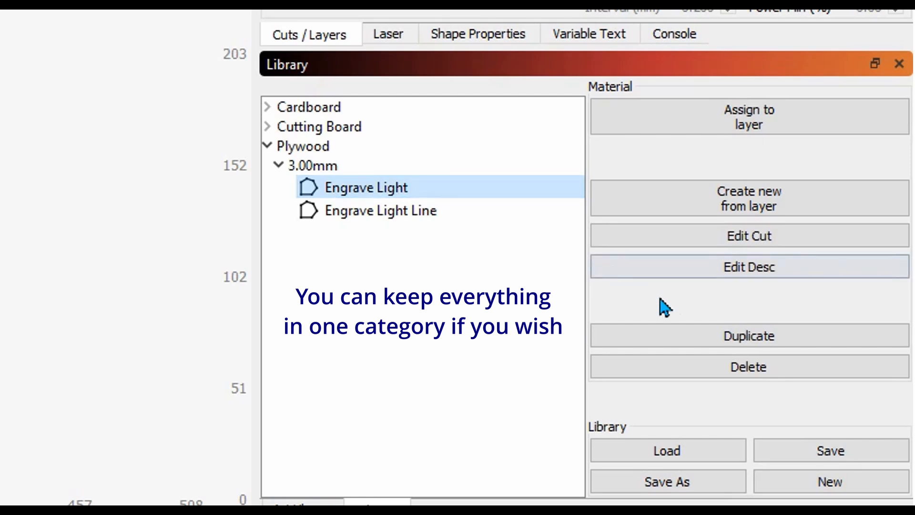
pyautogui.click(709, 274)
pyautogui.click(708, 228)
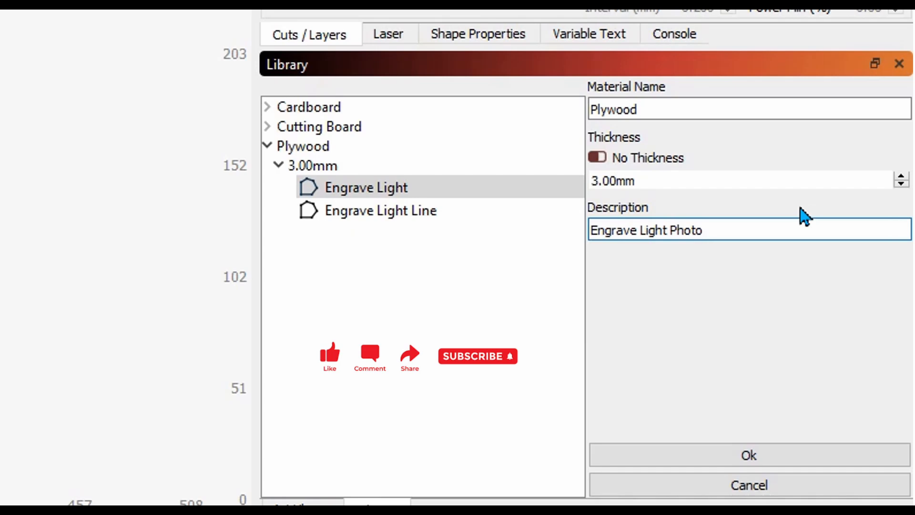
pyautogui.click(749, 452)
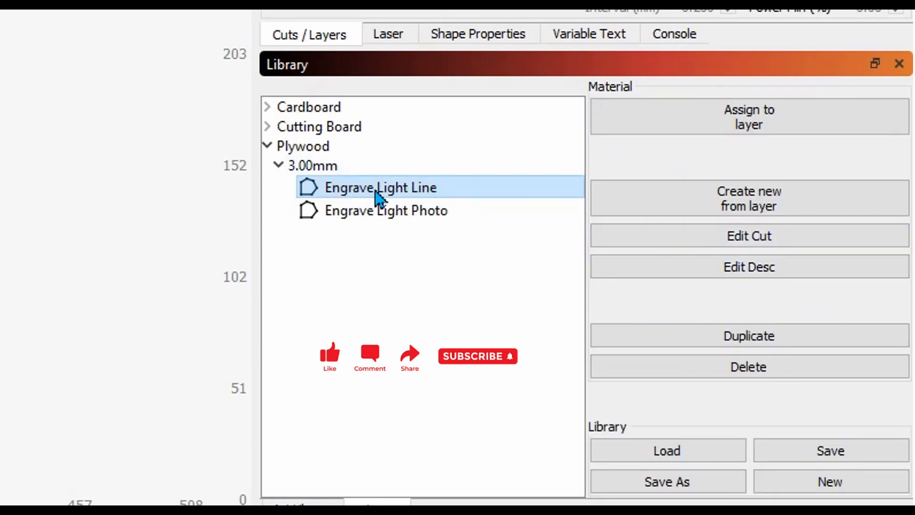
# Set the Plywood Engrave Light Photo preset's speed to 1500 mm/min and its maximum power to 50%.
pyautogui.click(467, 213)
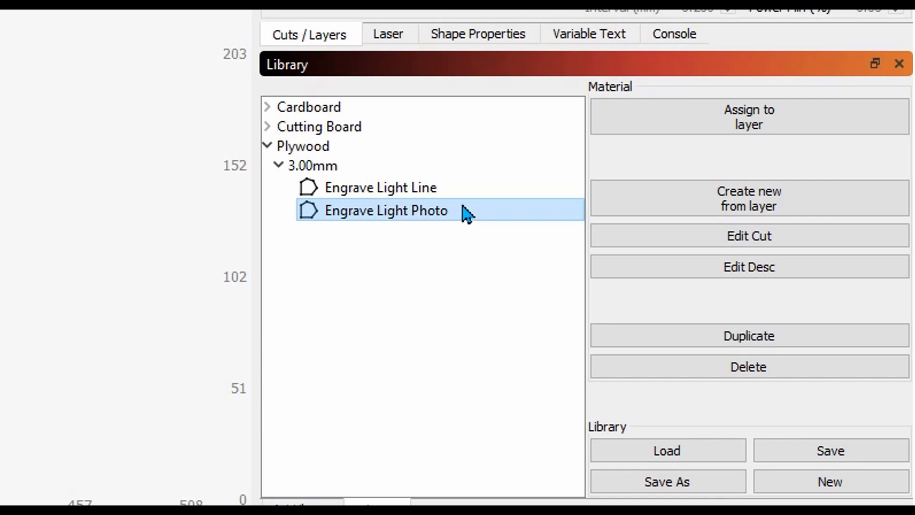
pyautogui.doubleClick(376, 212)
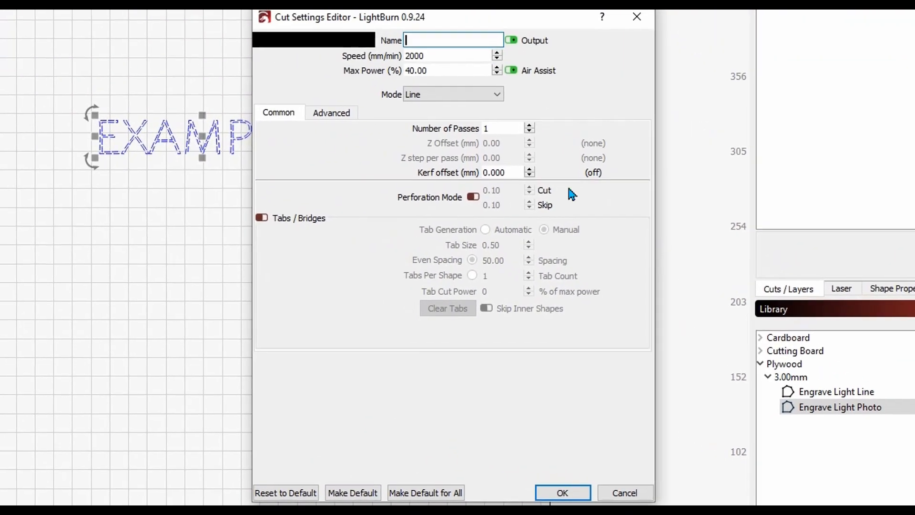
pyautogui.moveTo(441, 56); pyautogui.dragTo(399, 56)
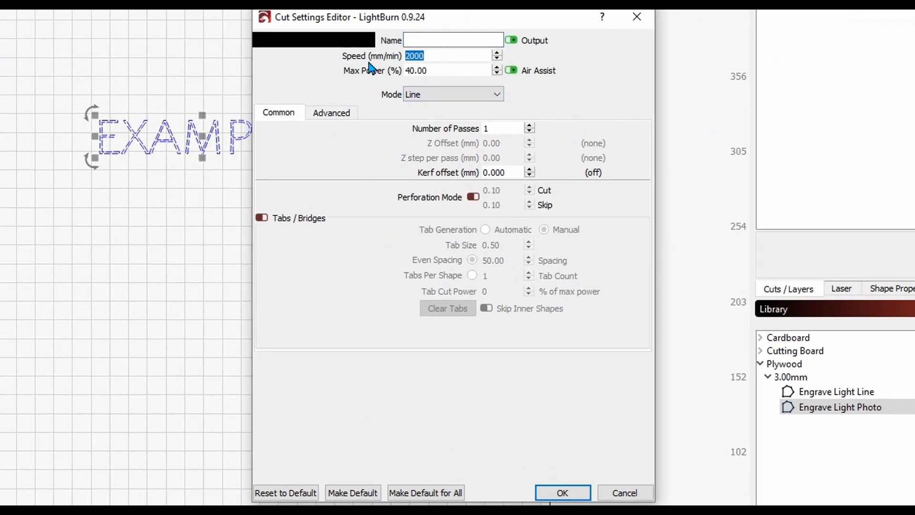
pyautogui.write('1500')
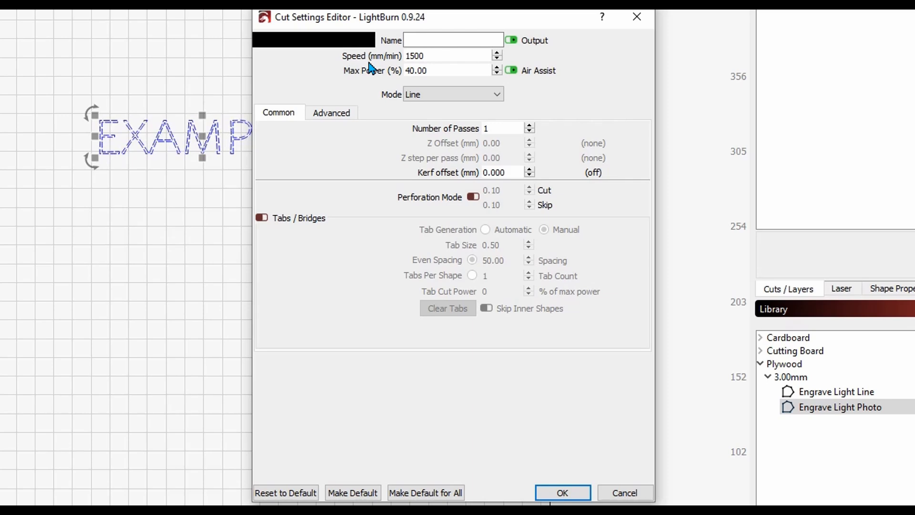
pyautogui.moveTo(445, 71); pyautogui.dragTo(404, 72)
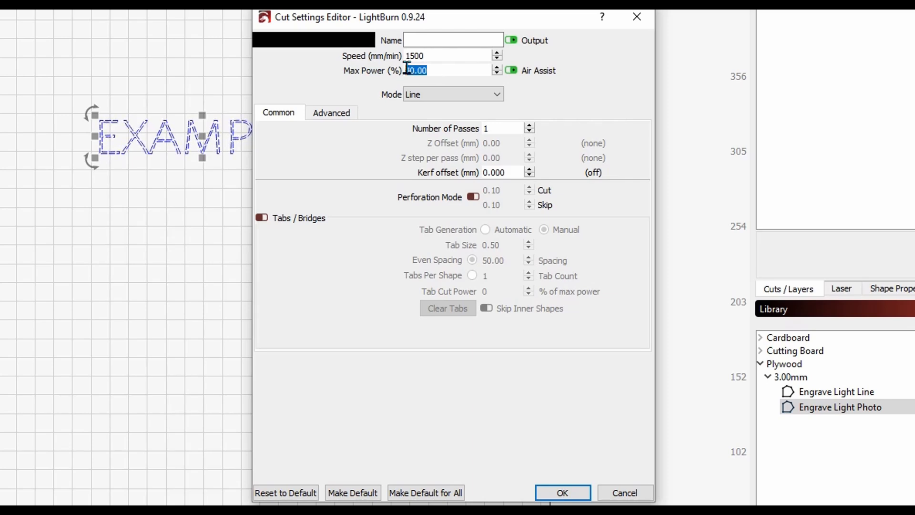
pyautogui.write('80')
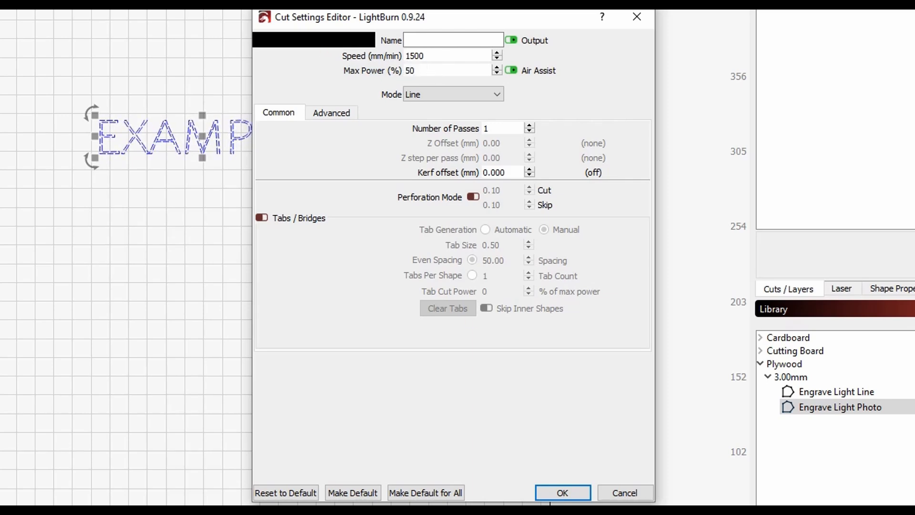
pyautogui.click(562, 492)
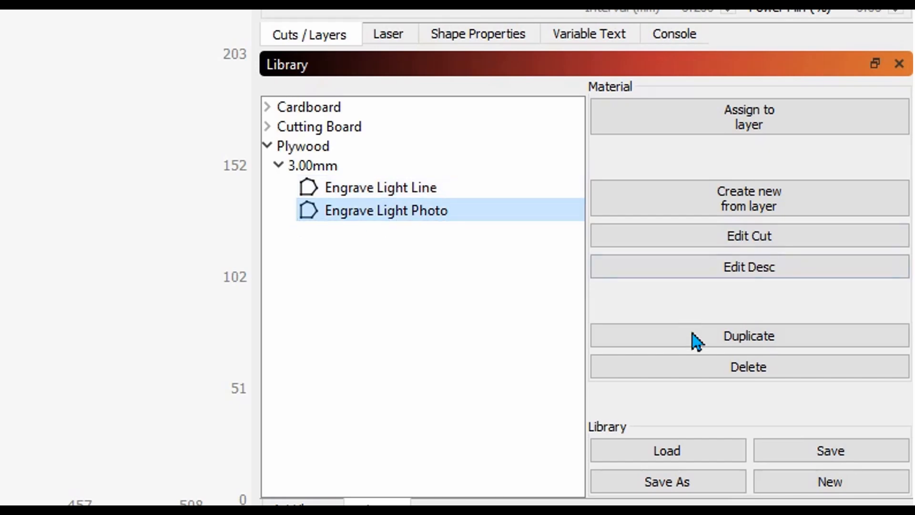
# Duplicate the Plywood Engrave Light Photo preset at 3.00 mm with the description "Engrave Dark Photo".
pyautogui.click(698, 345)
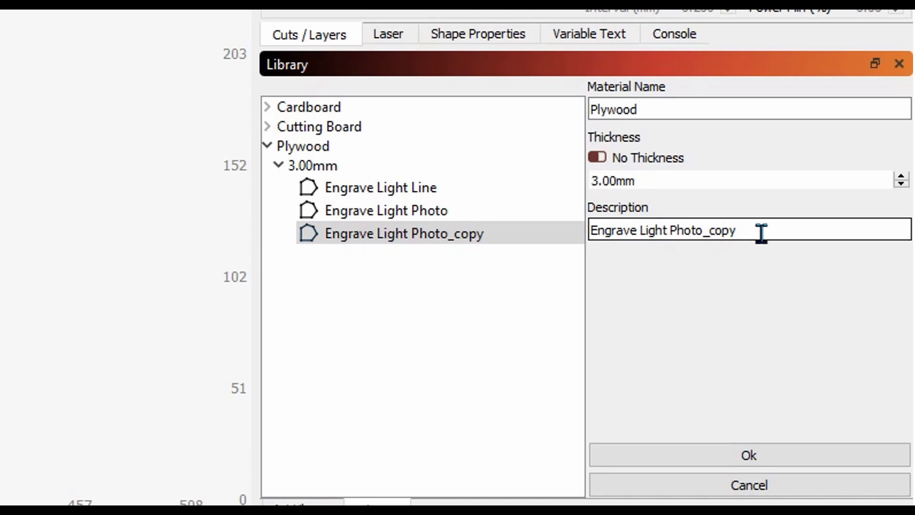
pyautogui.moveTo(761, 234); pyautogui.dragTo(703, 234)
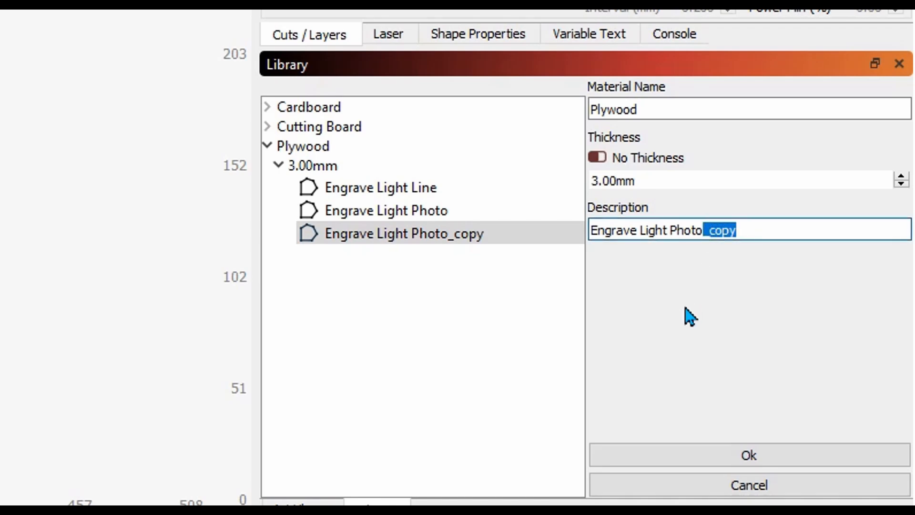
pyautogui.press('BackSpace')
pyautogui.doubleClick(659, 230)
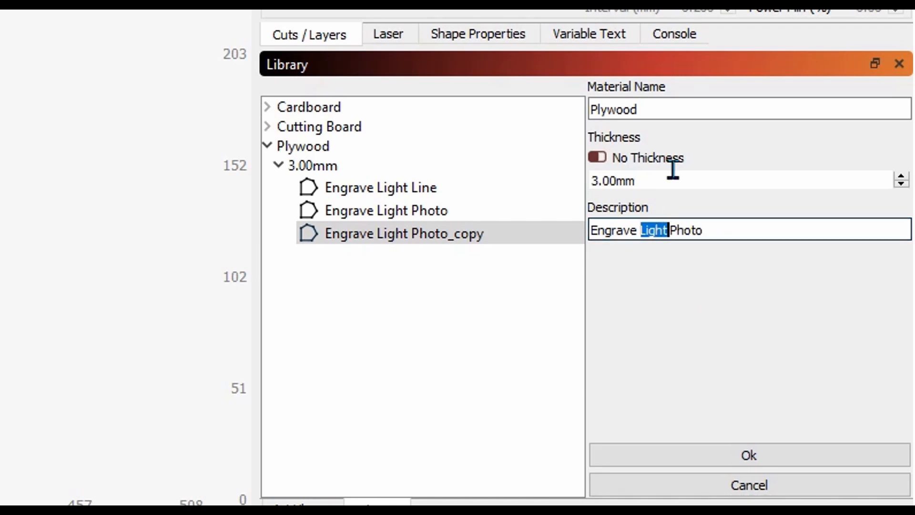
pyautogui.write('Dark')
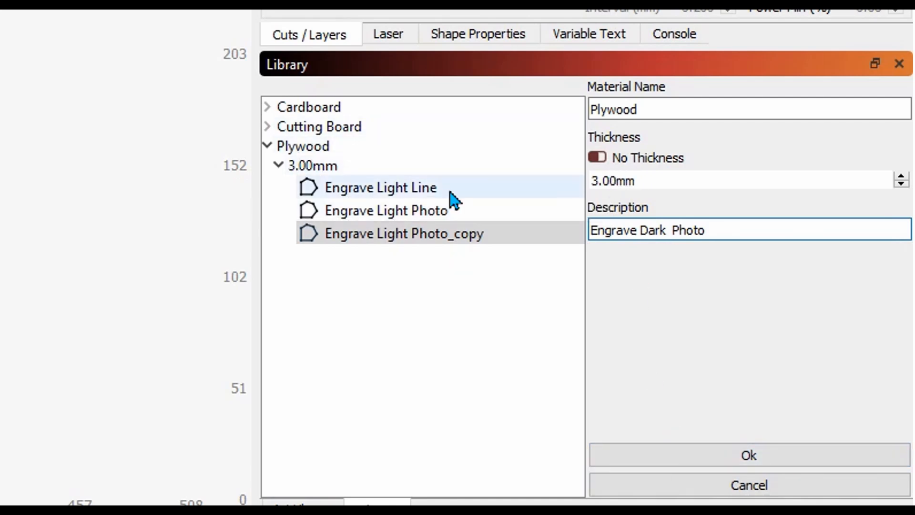
pyautogui.click(709, 457)
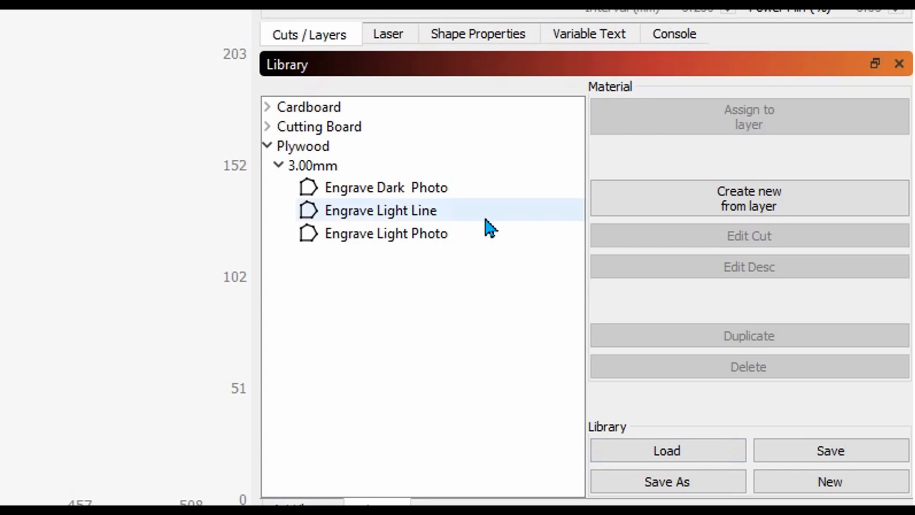
# Set the Plywood Engrave Dark Photo preset's maximum power to 80%.
pyautogui.doubleClick(376, 199)
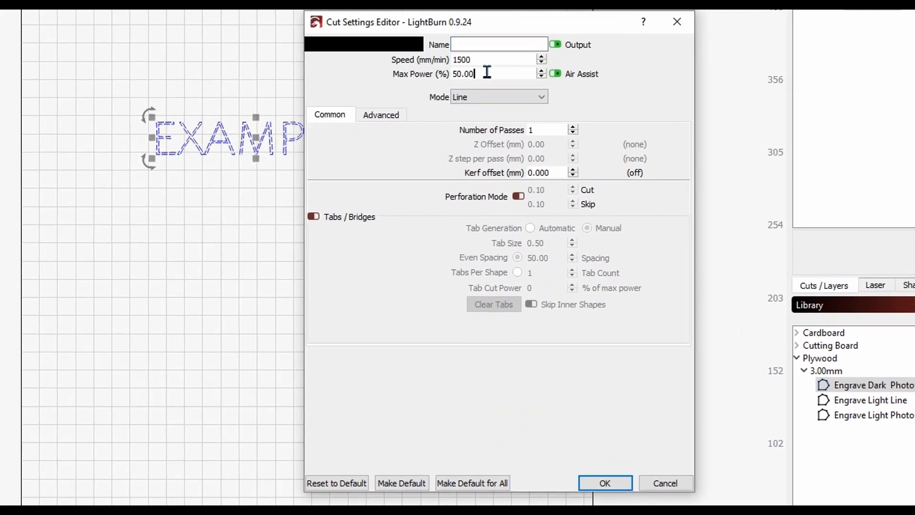
pyautogui.moveTo(484, 73); pyautogui.dragTo(451, 74)
pyautogui.write('80')
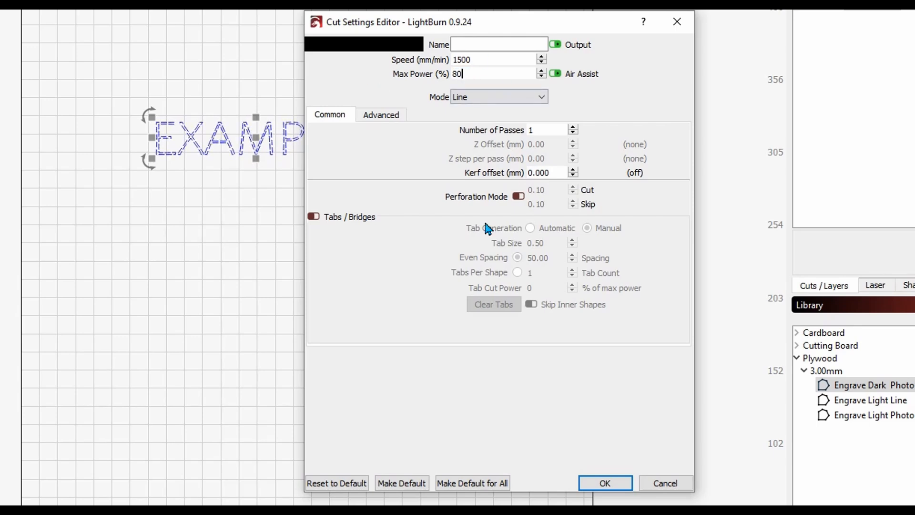
pyautogui.click(608, 487)
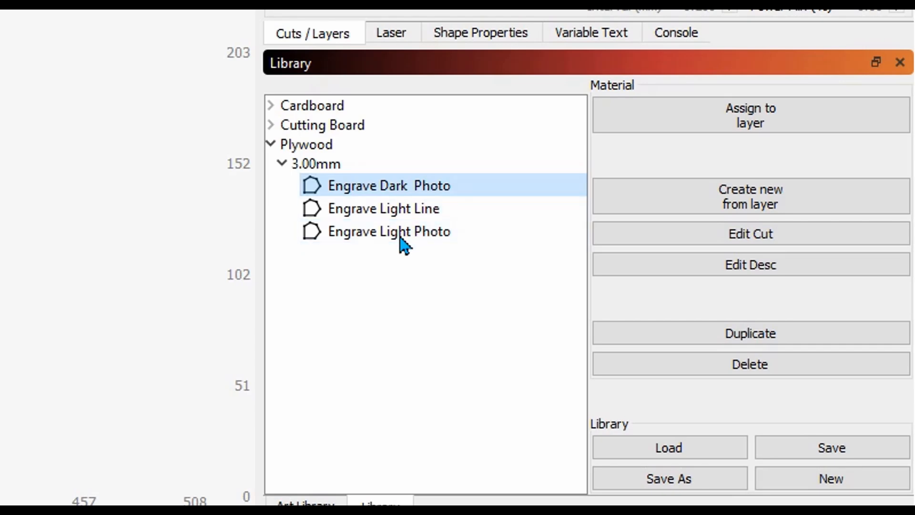
# Create a new library entry from the layer for material Plywood, 3.00 mm thick, with the description "Cut".
pyautogui.click(322, 152)
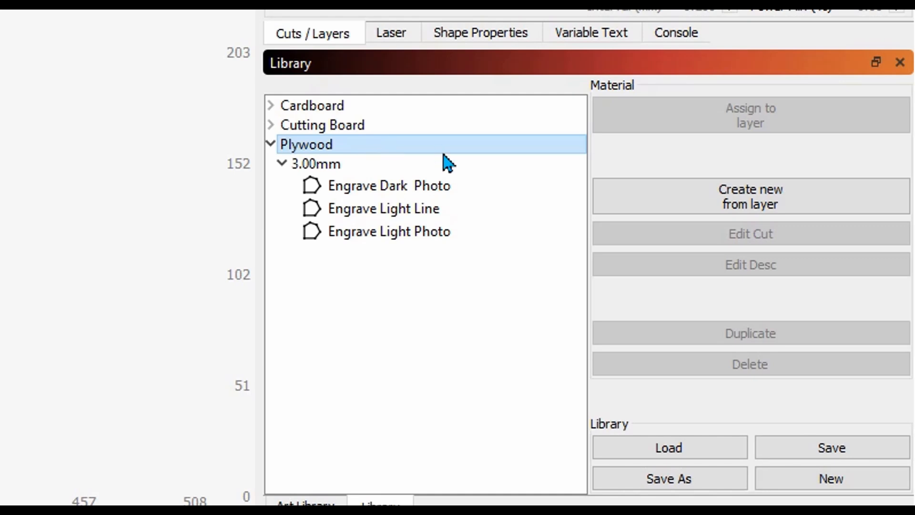
pyautogui.click(736, 202)
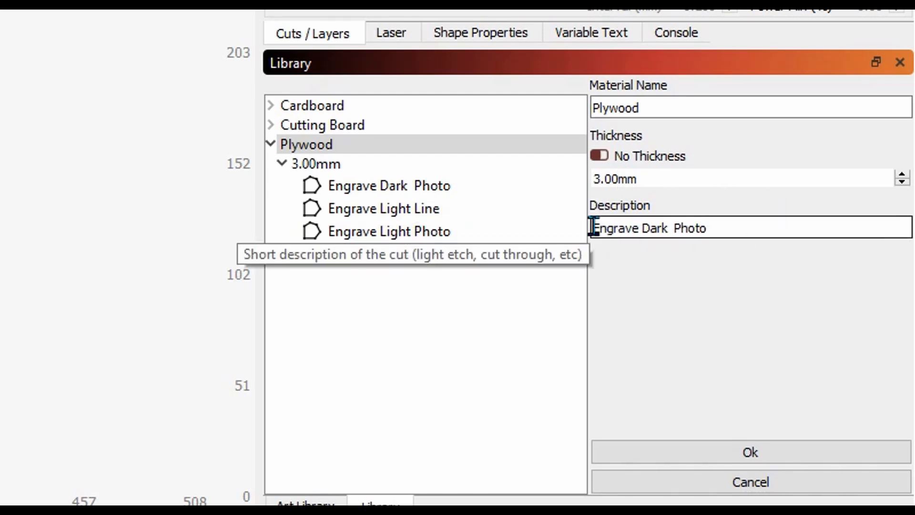
pyautogui.moveTo(592, 228); pyautogui.dragTo(764, 223)
pyautogui.write('Cut')
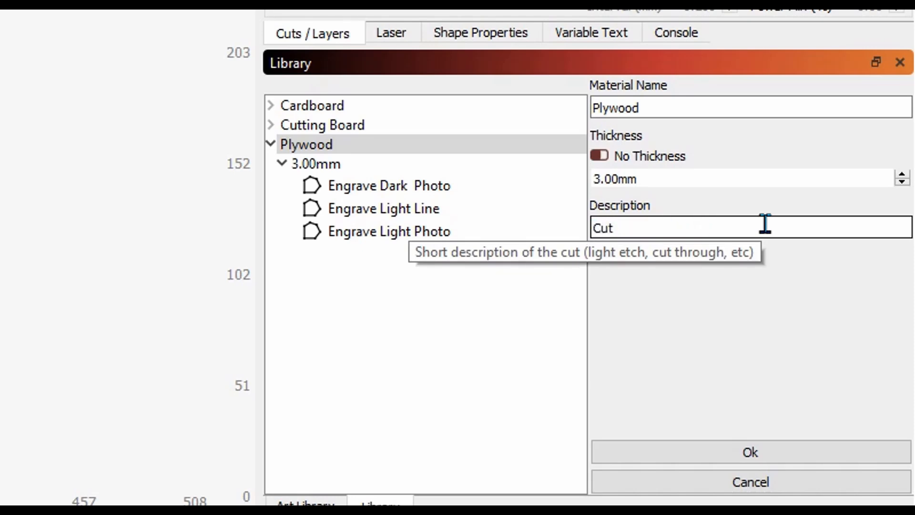
pyautogui.click(738, 452)
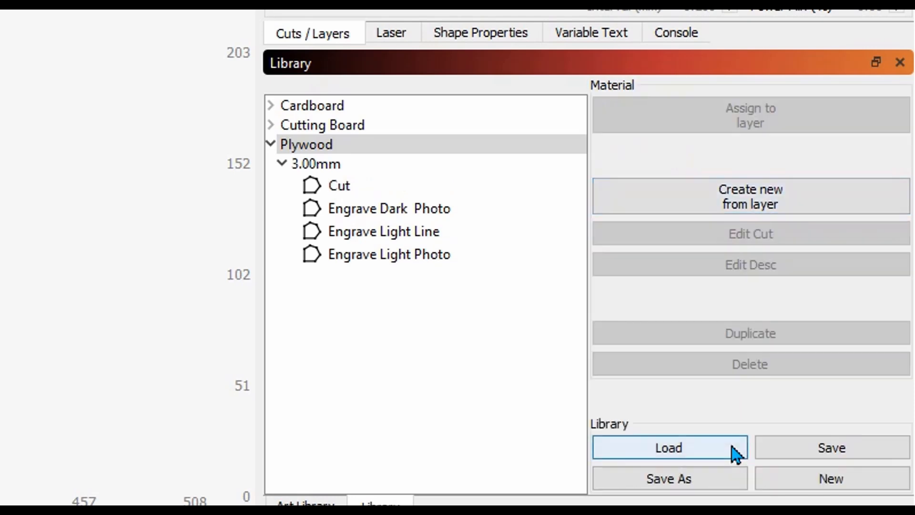
# Set the Plywood Cut preset to 500 mm/min speed, 85% maximum power and 6 passes, and collapse the Plywood material.
pyautogui.click(376, 193)
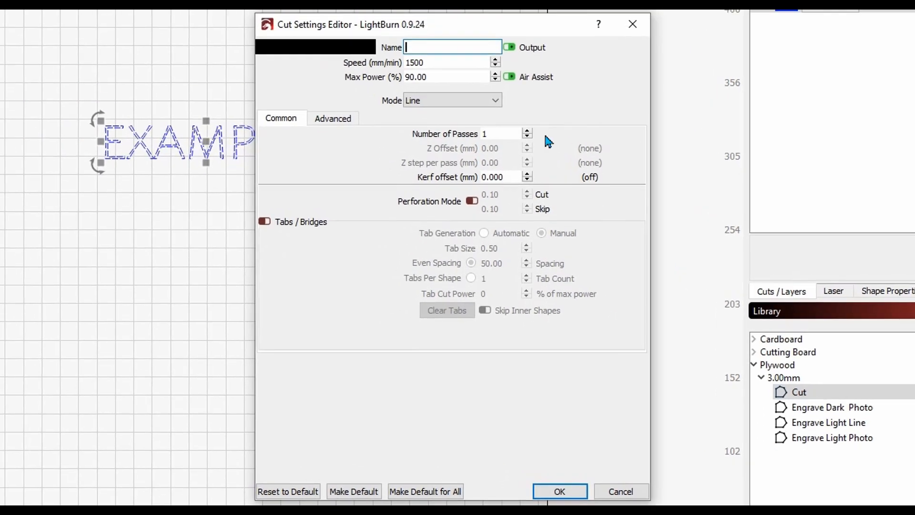
pyautogui.doubleClick(445, 61)
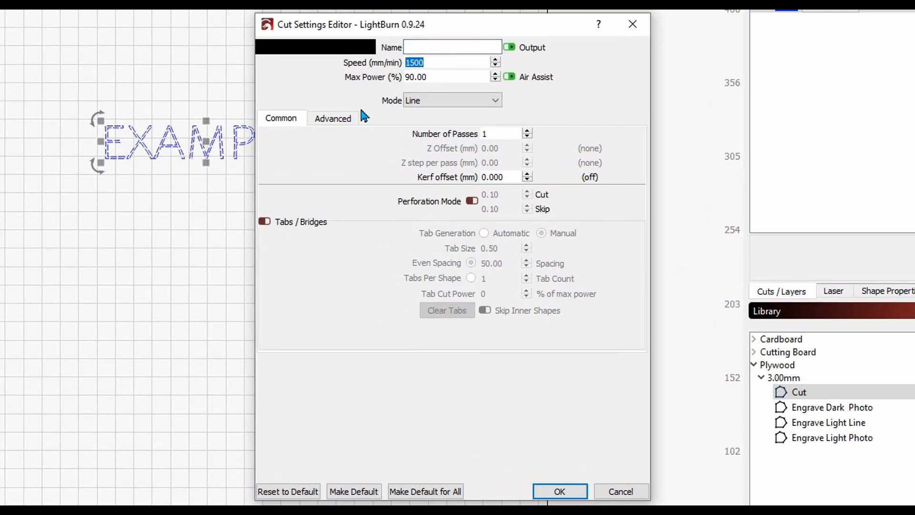
pyautogui.write('500')
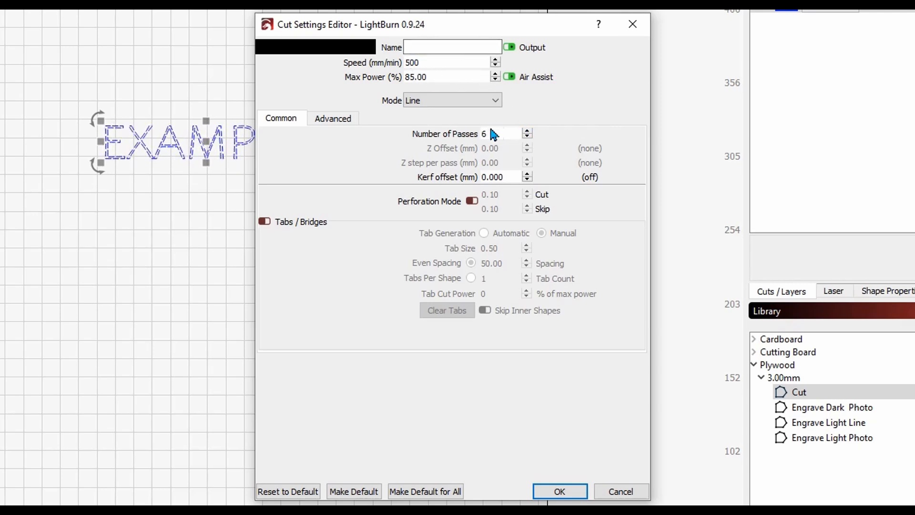
pyautogui.click(555, 491)
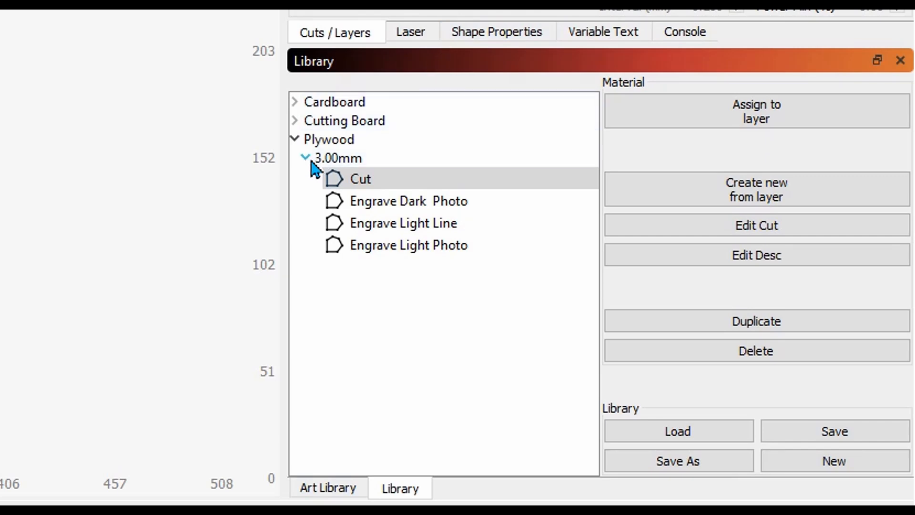
pyautogui.click(294, 139)
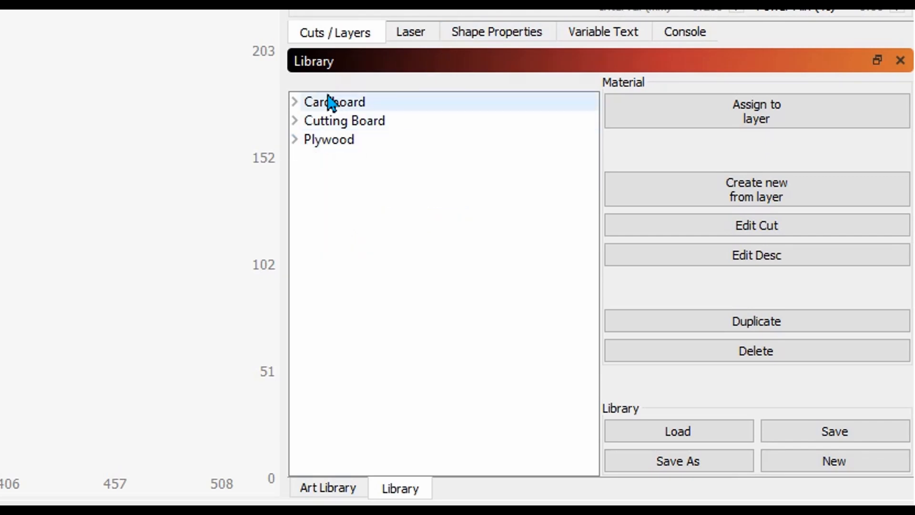
# Assign the Plywood 3.00 mm Cut preset to the blue 01 layer and deselect the EXAMPLE text.
pyautogui.click(301, 140)
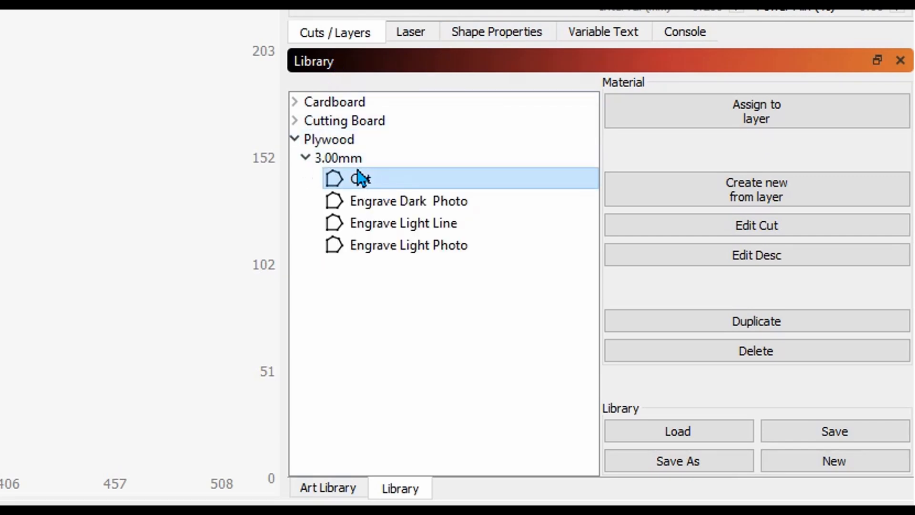
pyautogui.click(737, 122)
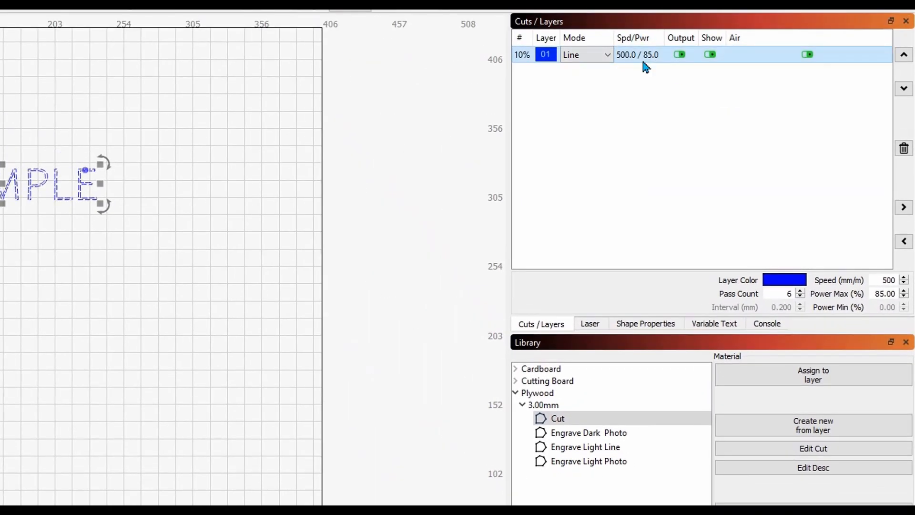
pyautogui.click(382, 237)
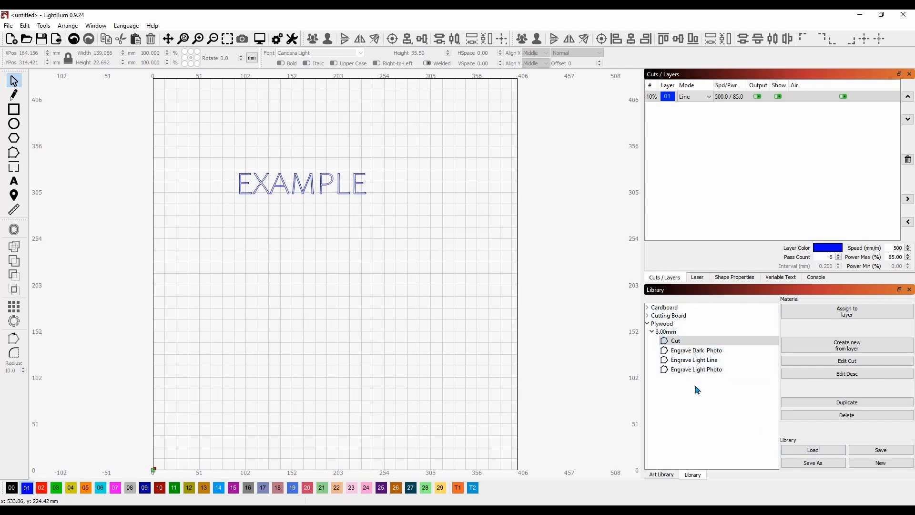
# Save the material library as "Example" in the LightburnArt folder on the Desktop.
pyautogui.click(813, 463)
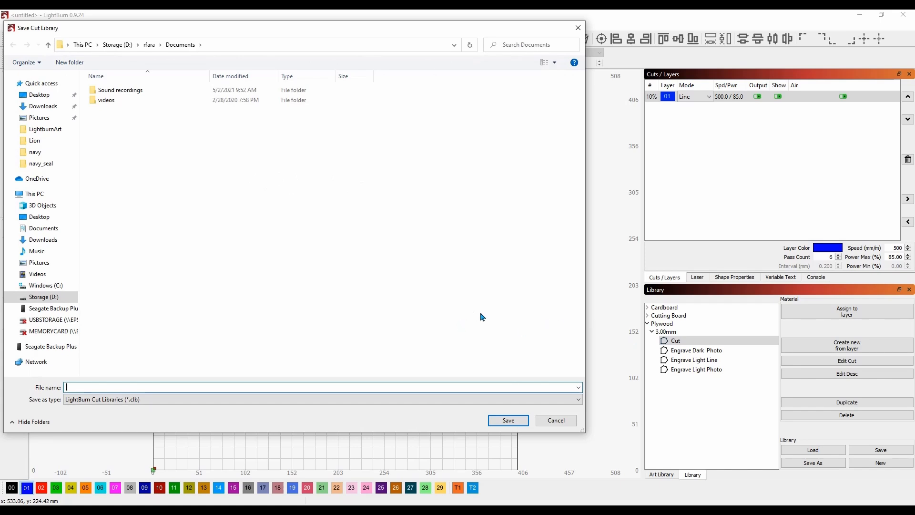
pyautogui.click(39, 95)
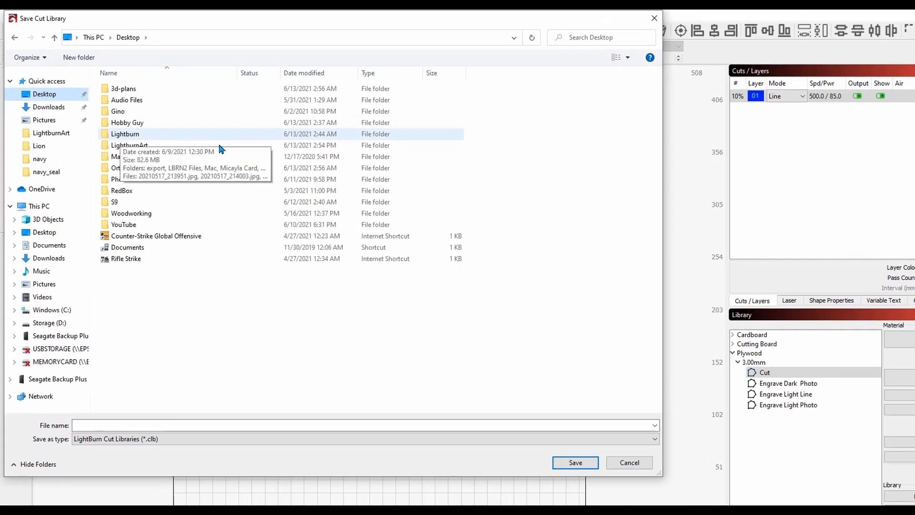
pyautogui.doubleClick(186, 145)
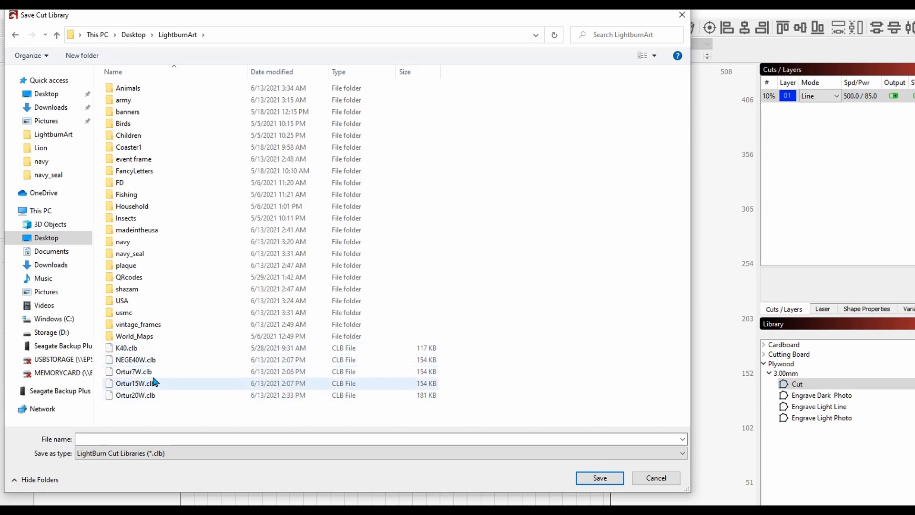
pyautogui.click(182, 439)
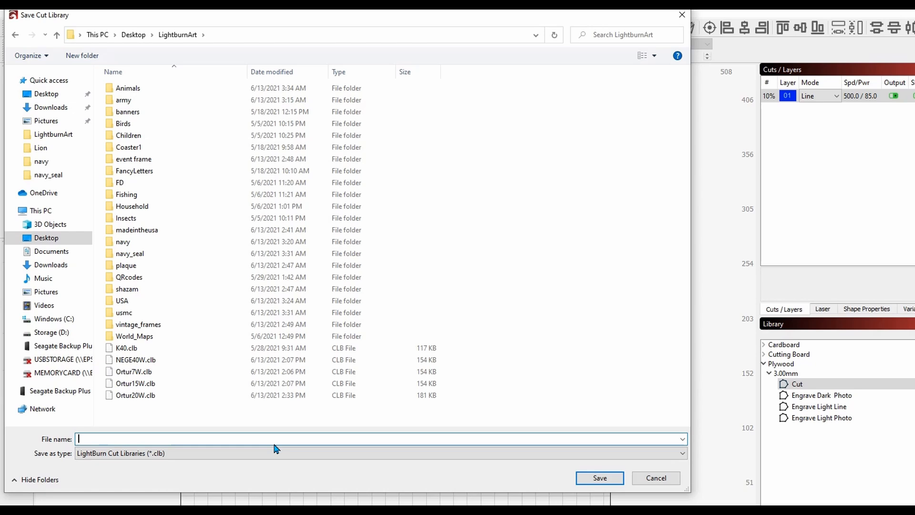
pyautogui.write('Example')
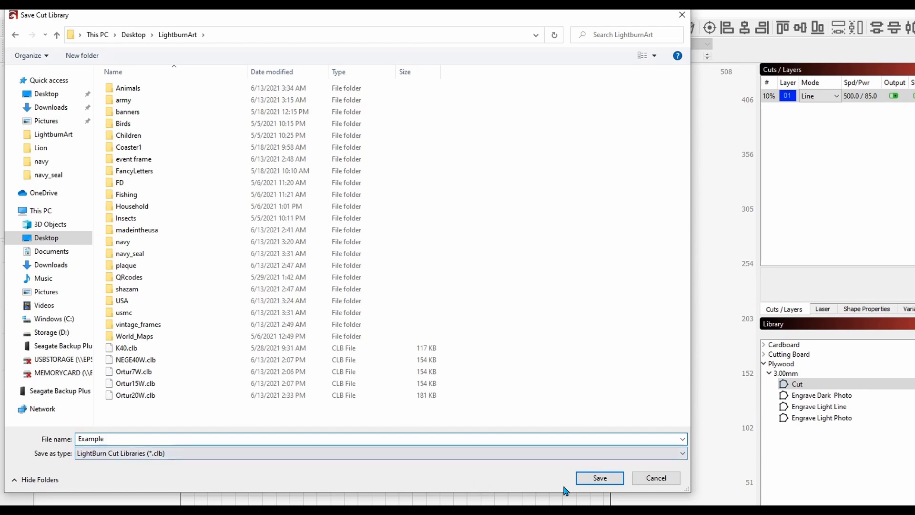
pyautogui.click(555, 453)
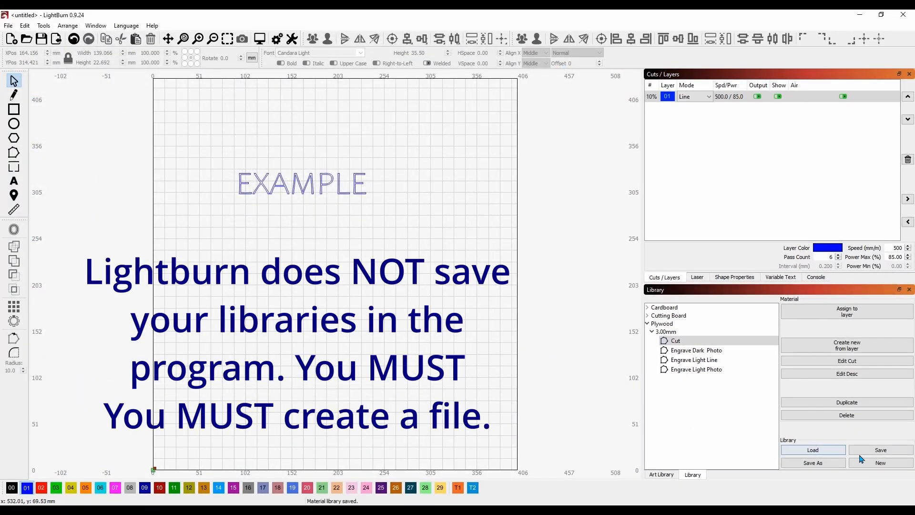
# Start a new empty material library and load Example.clb from the Desktop's LightburnArt folder.
pyautogui.click(880, 463)
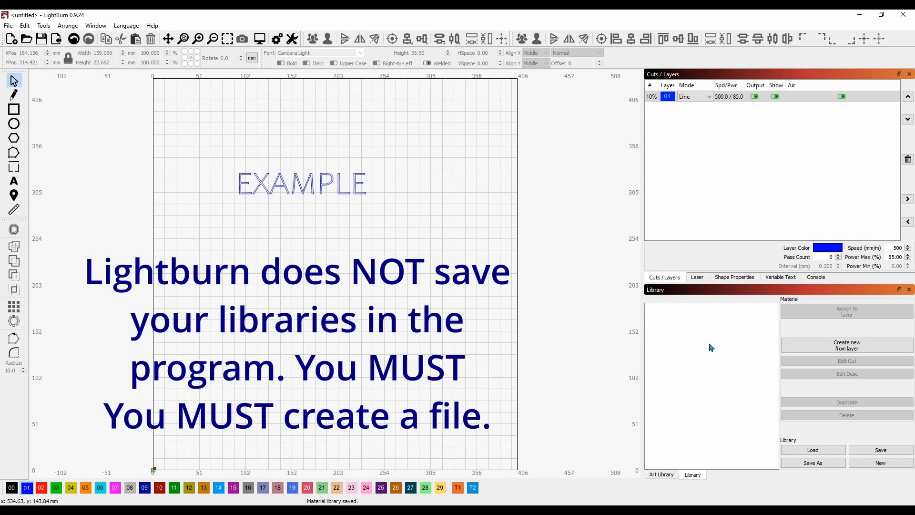
pyautogui.click(811, 450)
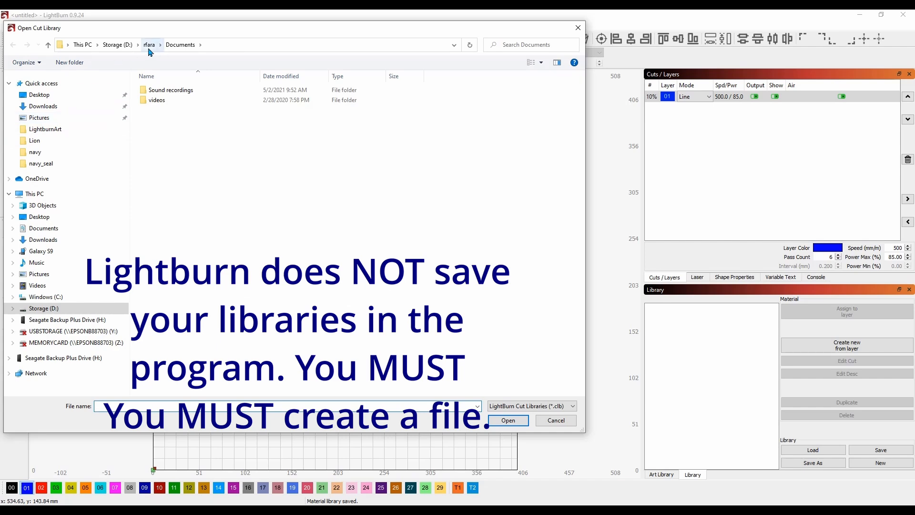
pyautogui.click(47, 97)
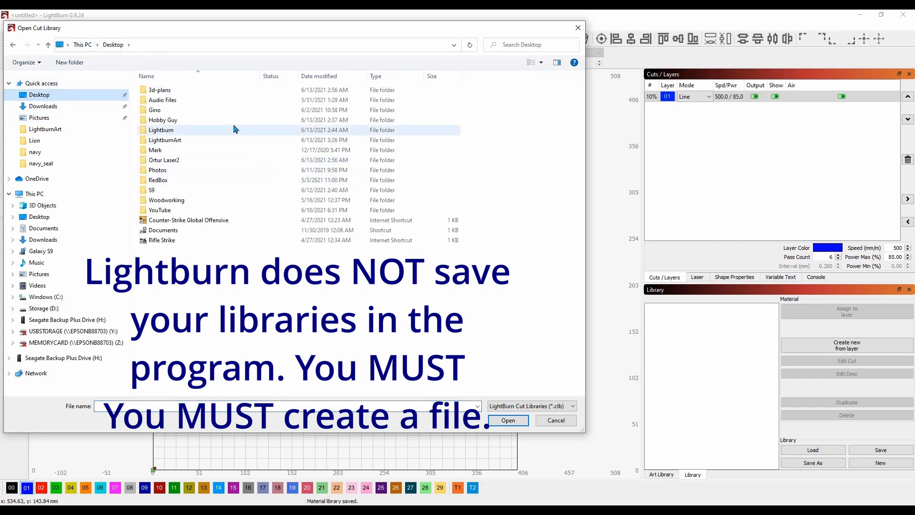
pyautogui.doubleClick(202, 141)
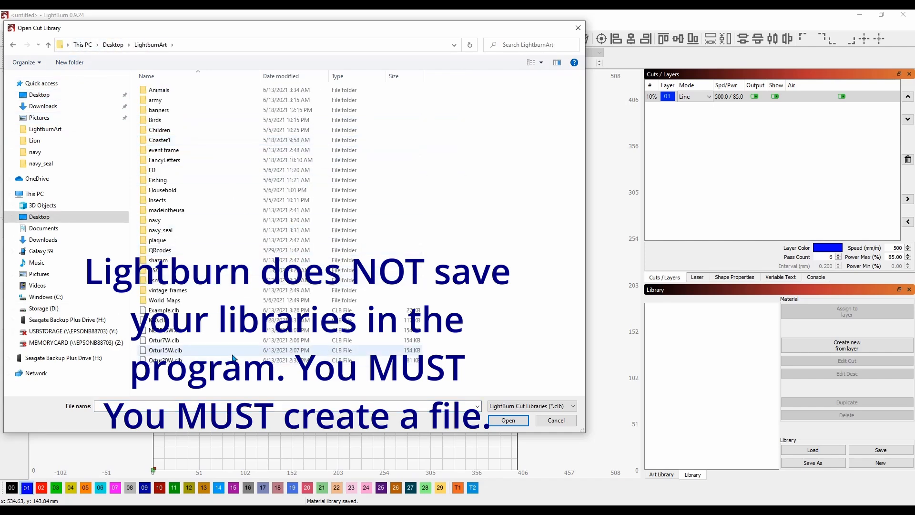
pyautogui.click(193, 310)
pyautogui.doubleClick(194, 310)
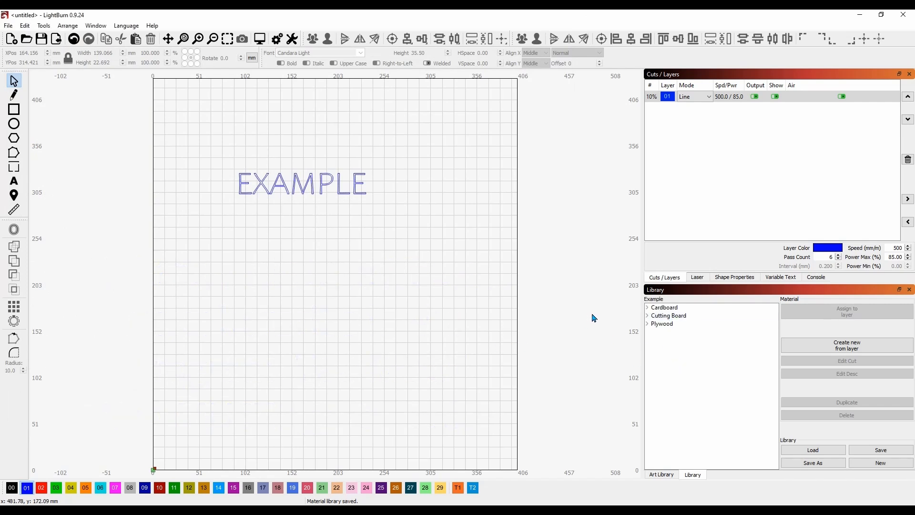
# Expand the Plywood, Cutting Board and Cardboard materials to review the thickness groups in the loaded library.
pyautogui.click(648, 323)
pyautogui.click(648, 316)
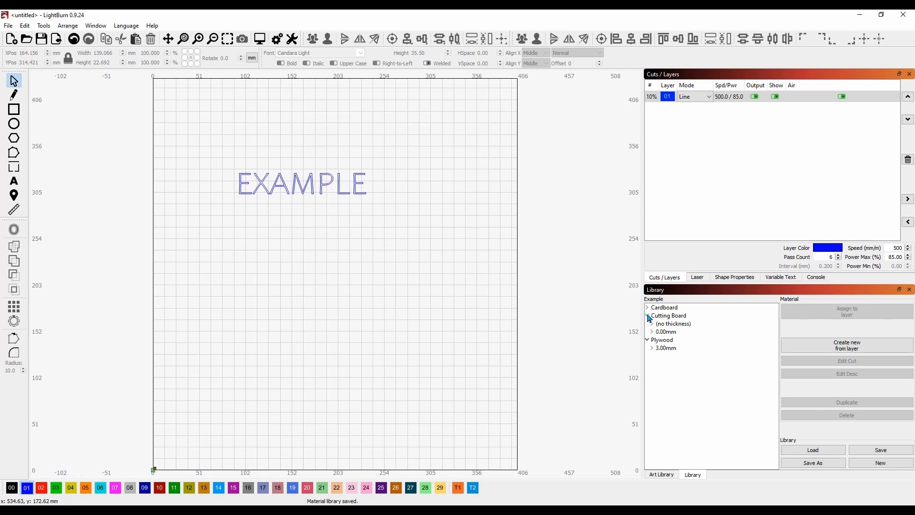
pyautogui.click(647, 308)
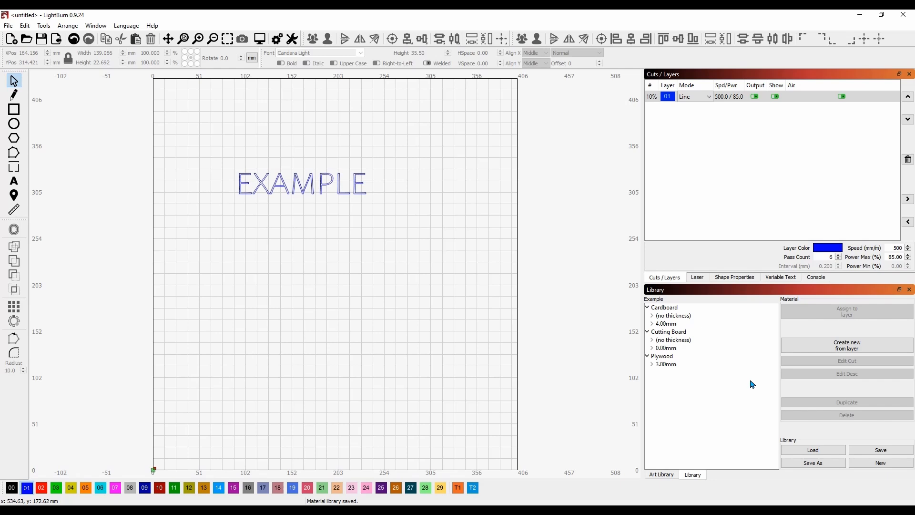
# Load the Ortur20W.clb material library and assign its Slate Tiles 0.00 mm Engrave preset to the layer.
pyautogui.click(804, 451)
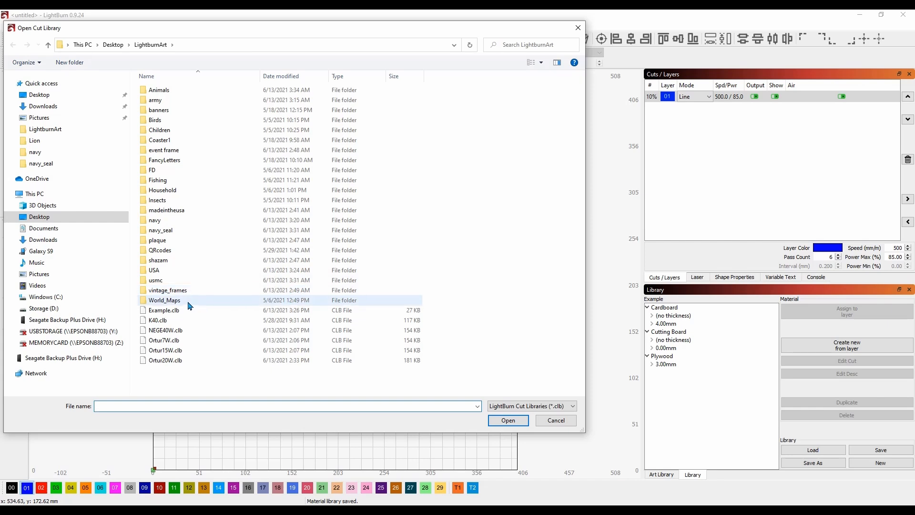
pyautogui.doubleClick(183, 360)
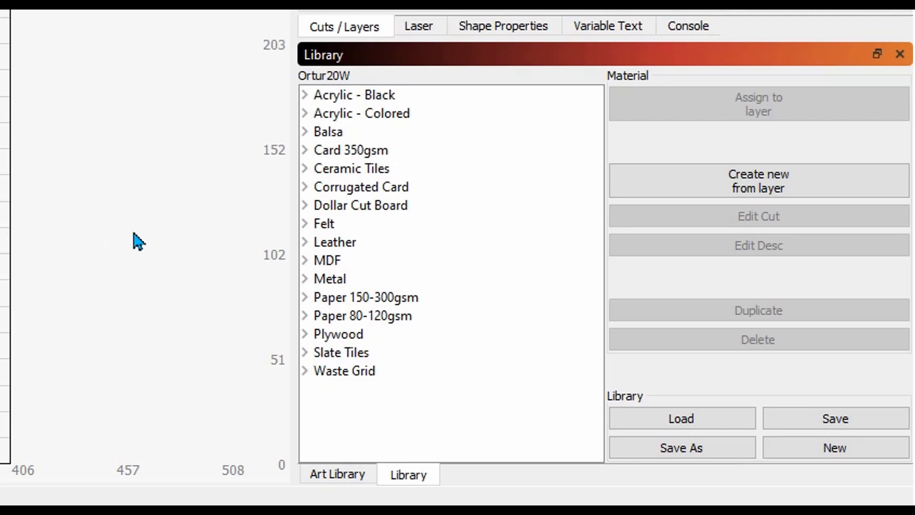
pyautogui.click(305, 353)
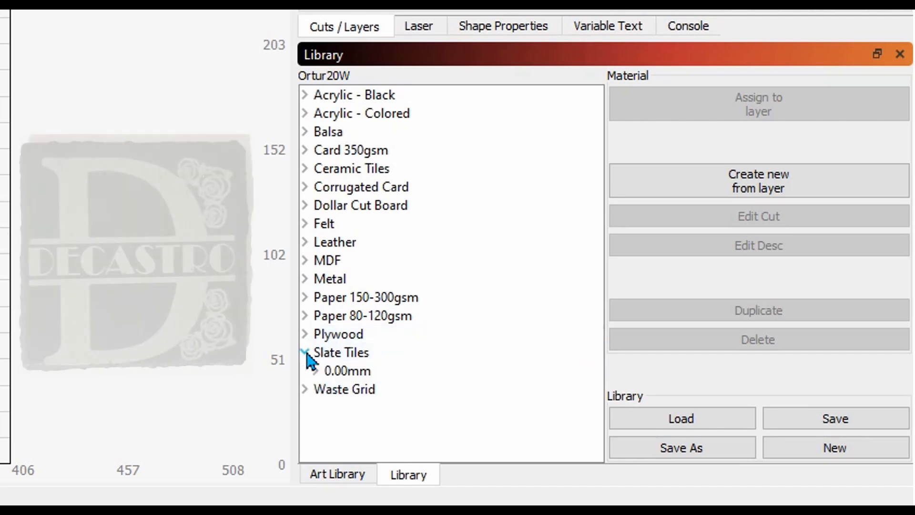
pyautogui.click(315, 371)
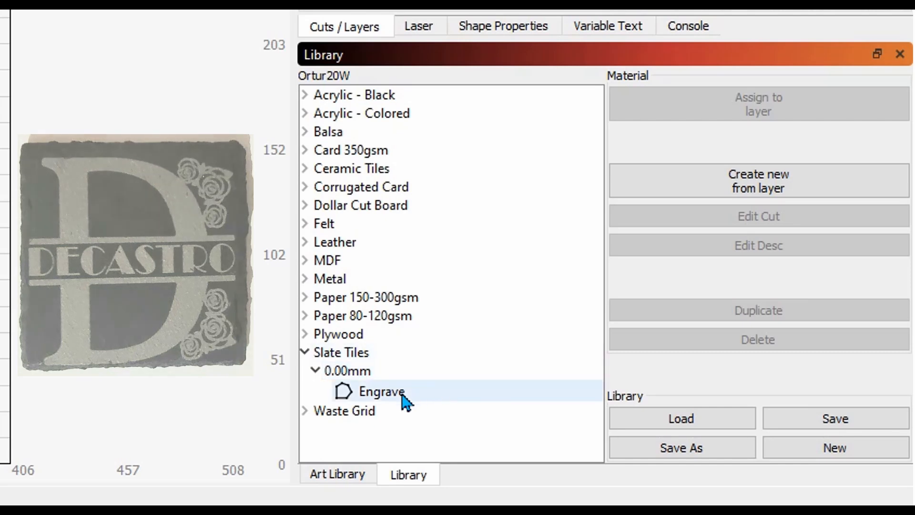
pyautogui.click(402, 396)
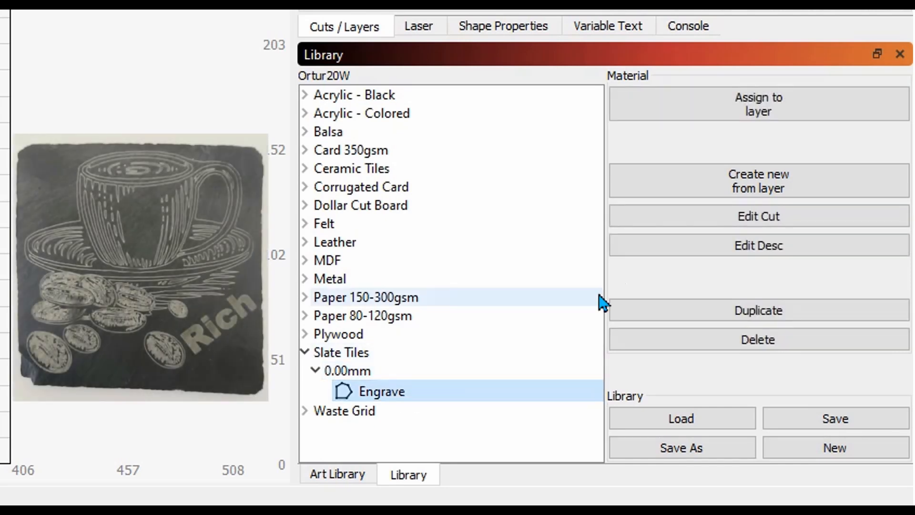
pyautogui.click(720, 109)
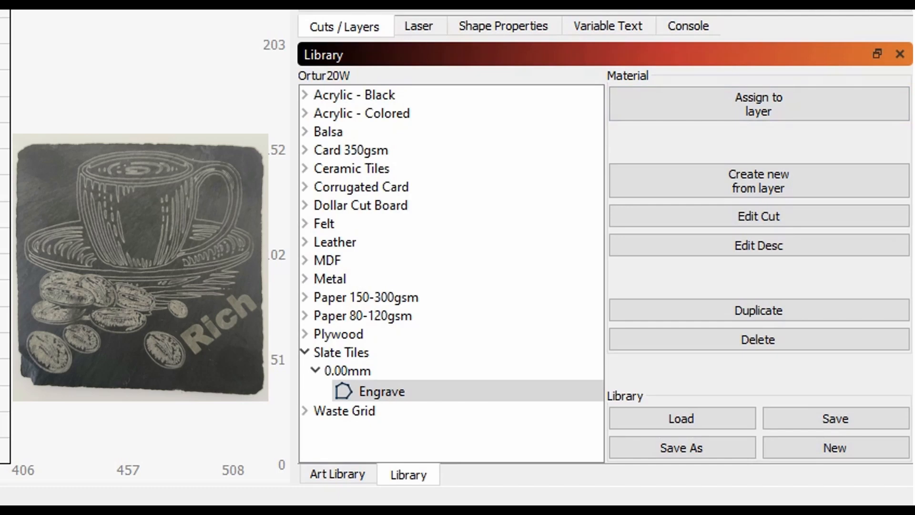